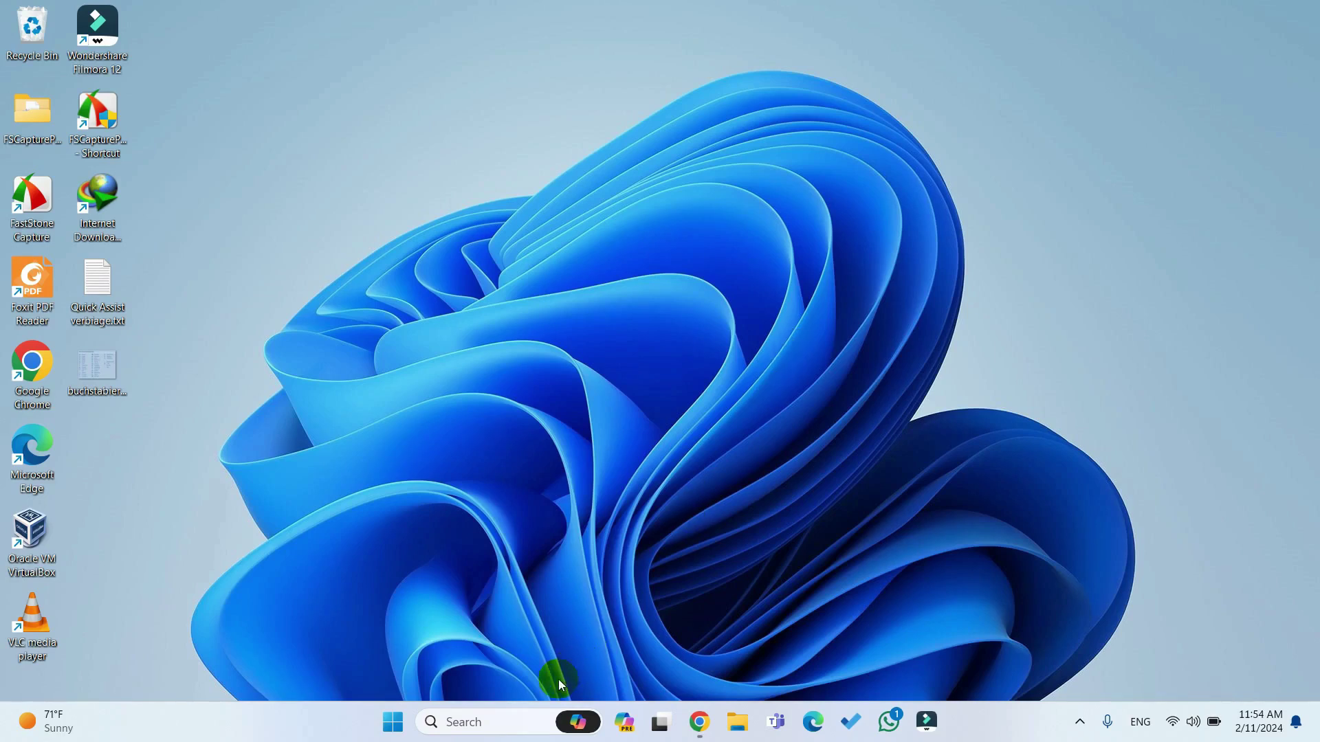
Step: Search Windows for 'registry' and run Registry Editor as administrator
{"action": "left_click", "coordinate": [507, 720]}
{"action": "type", "text": "re"}
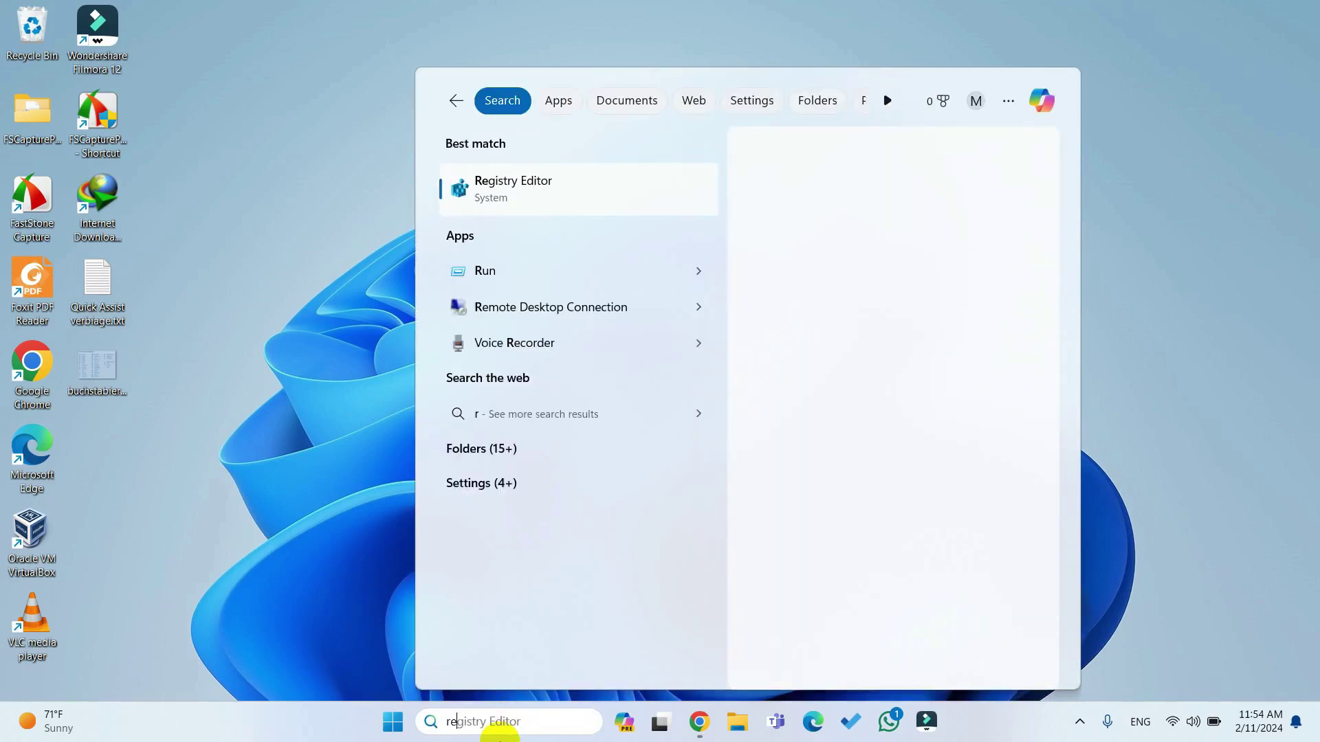
{"action": "type", "text": "gistry"}
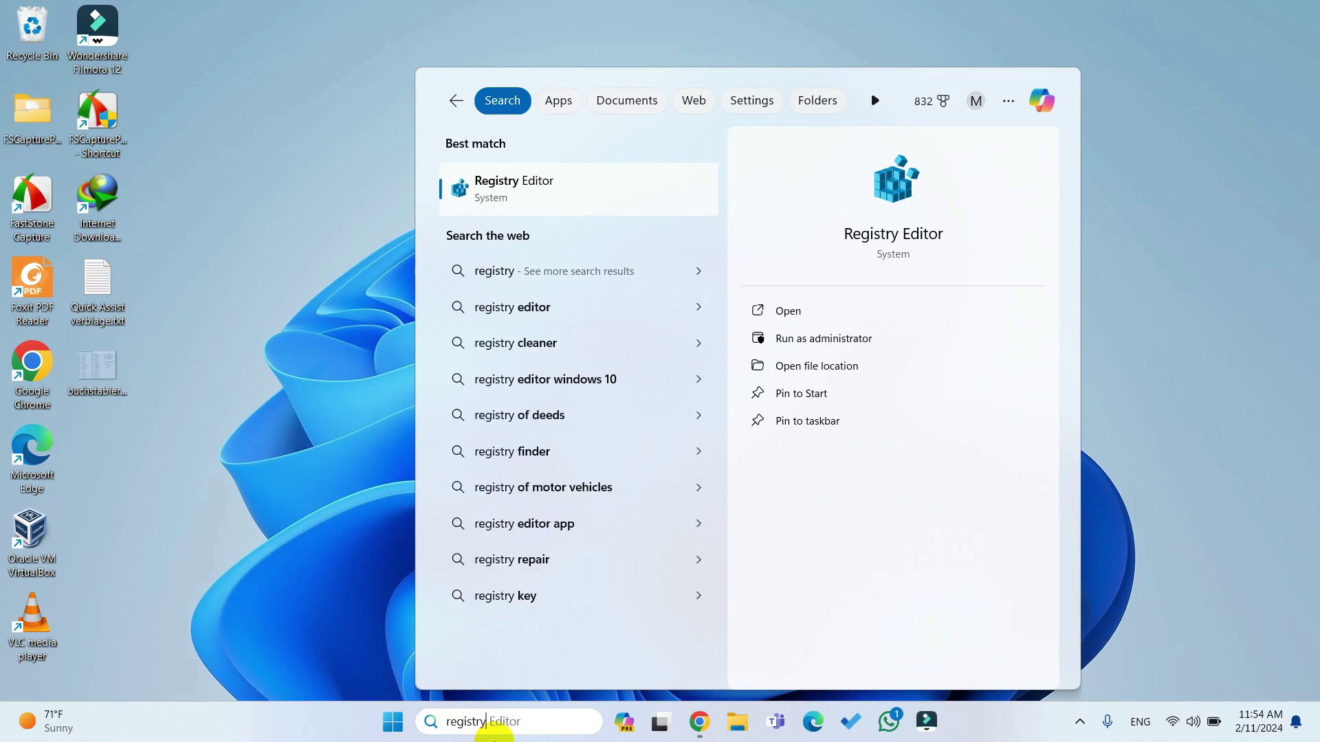
{"action": "left_click", "coordinate": [812, 353]}
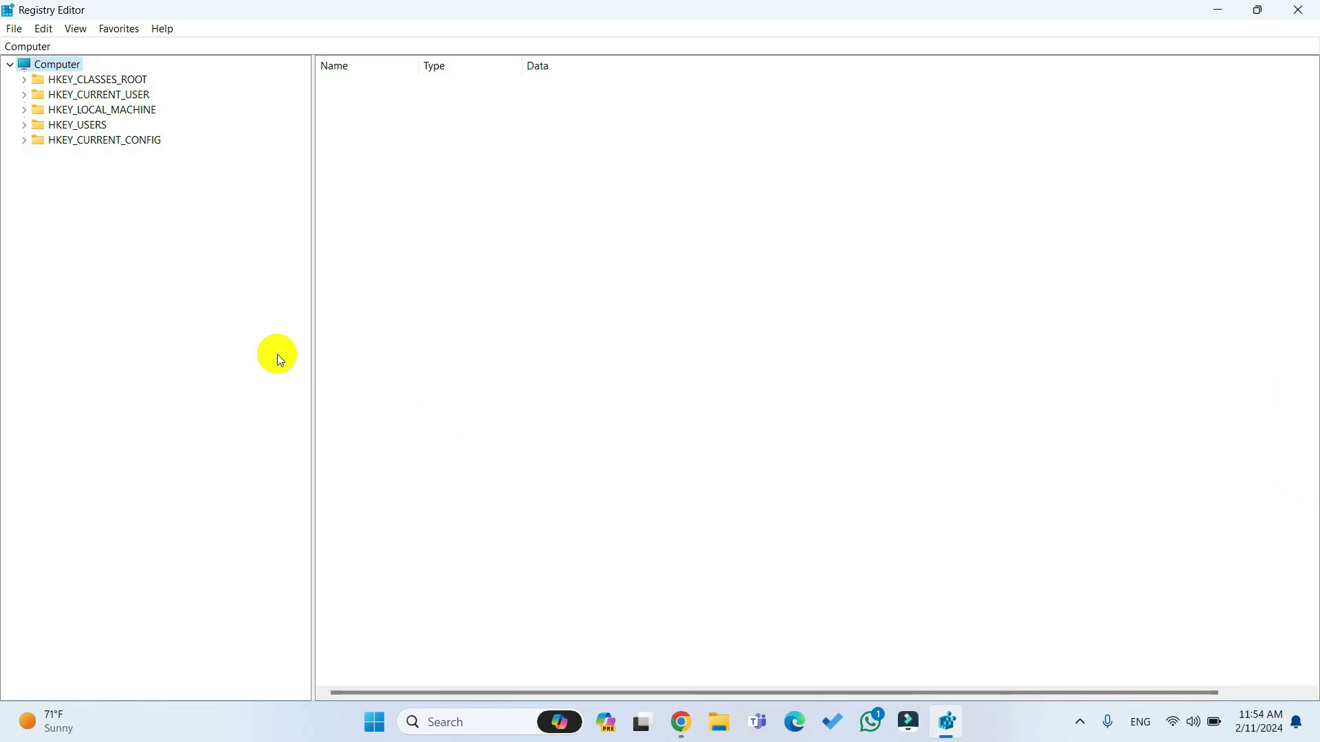
Step: Export the whole registry to a file named 'registry backup'
{"action": "left_click", "coordinate": [15, 29]}
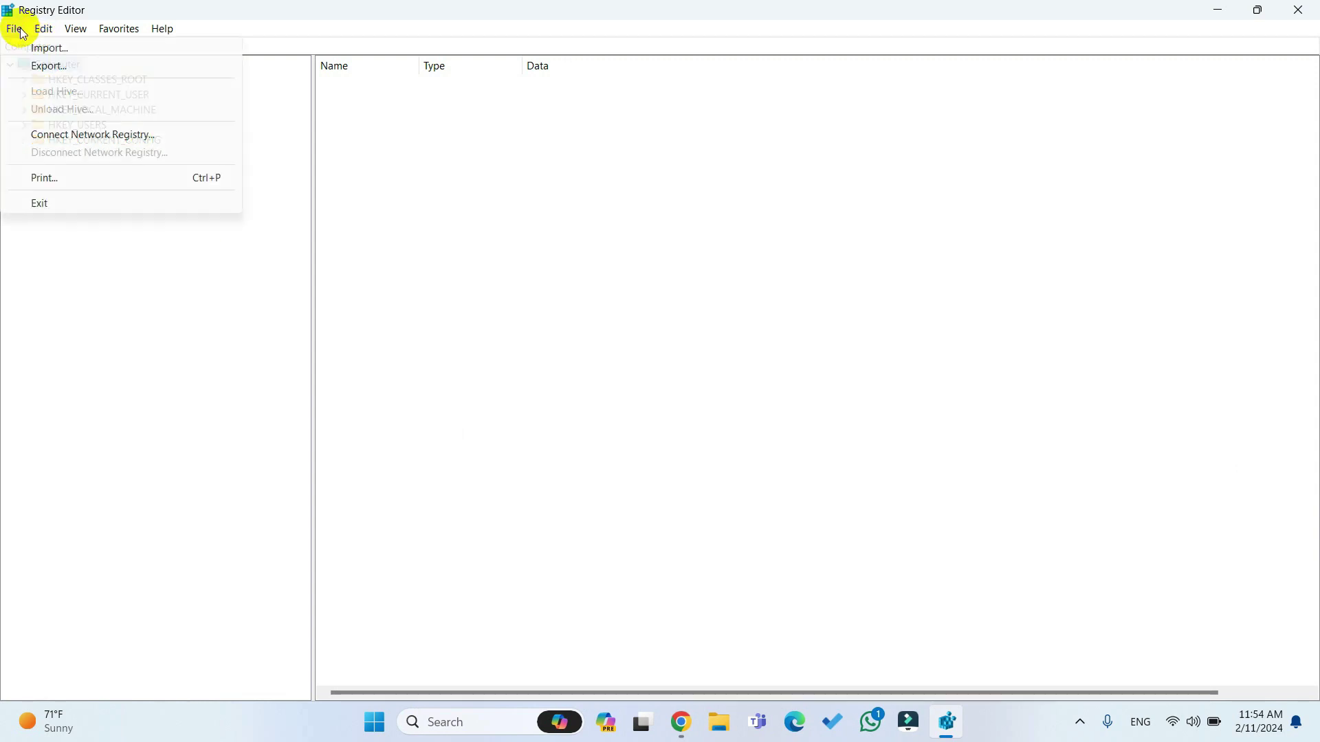
{"action": "left_click", "coordinate": [101, 68]}
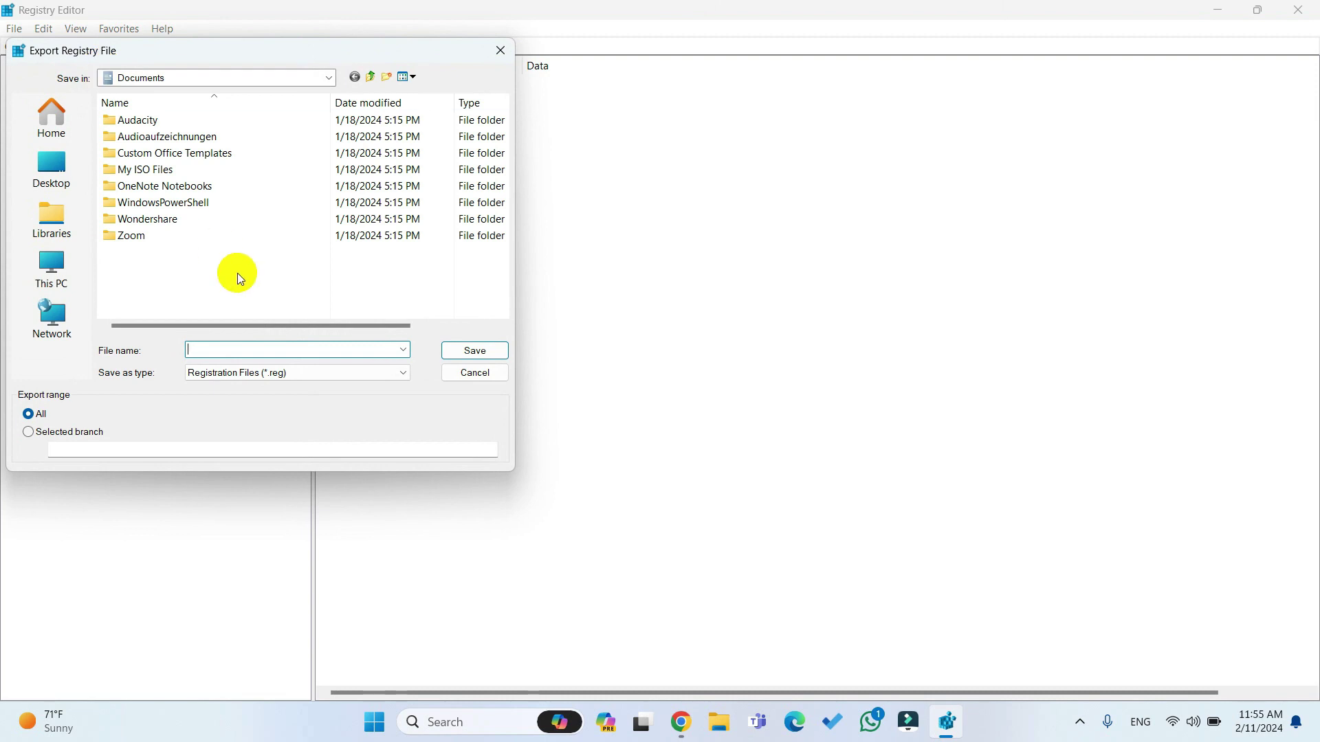
{"action": "type", "text": "registry backup"}
{"action": "left_click", "coordinate": [474, 351]}
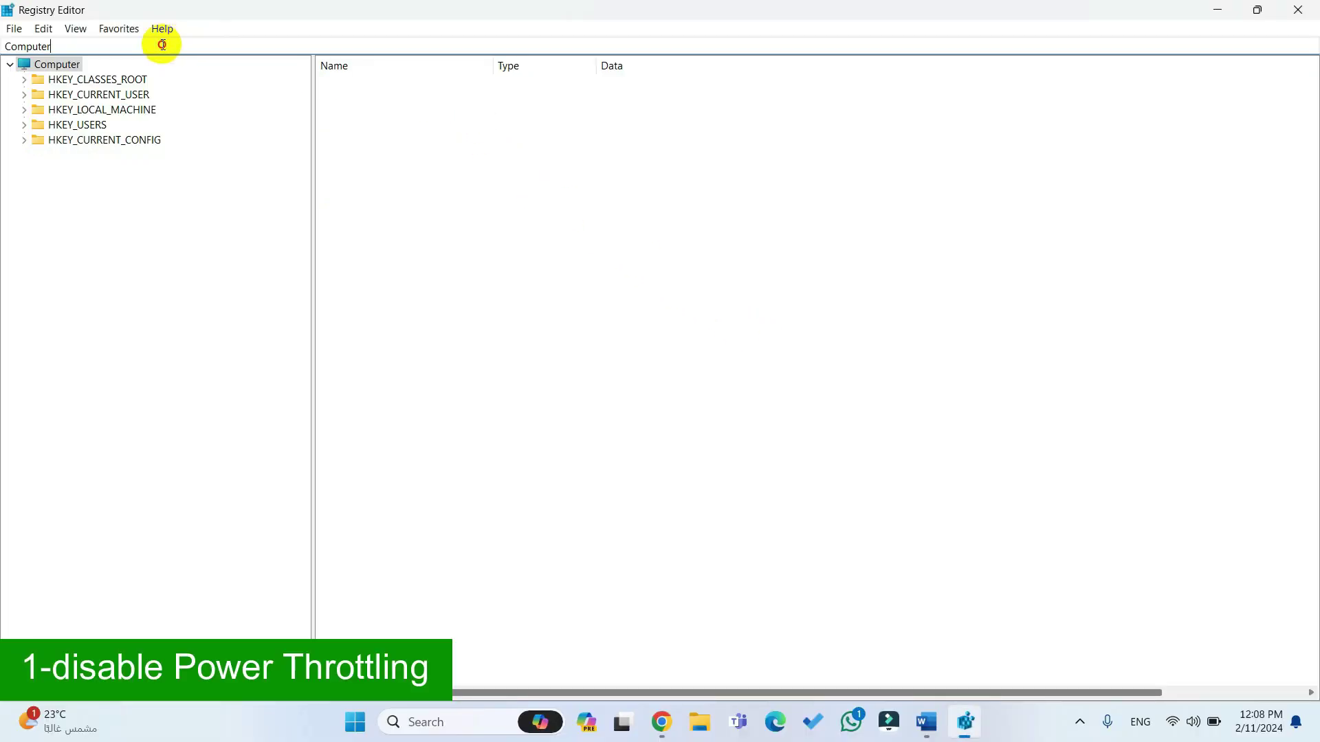
Step: Jump to the Power\PowerThrottling key by pasted path and set PowerThrottlingOff to 1
{"action": "left_click", "coordinate": [17, 44]}
{"action": "type", "text": "HKEY_LOCAL_MACHINE\\SYSTEM\\CurrentControlSet\\Control\\Power\\Powerthrottling"}
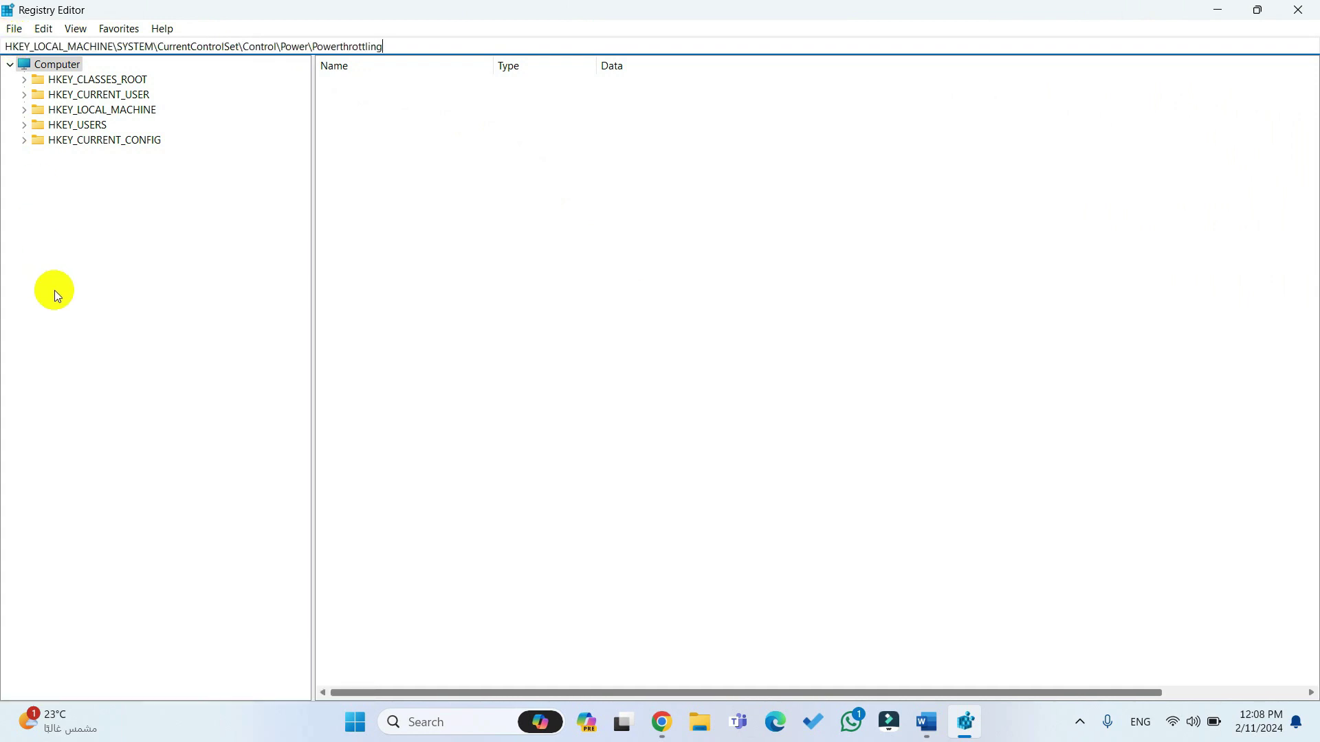
{"action": "key", "text": "Return"}
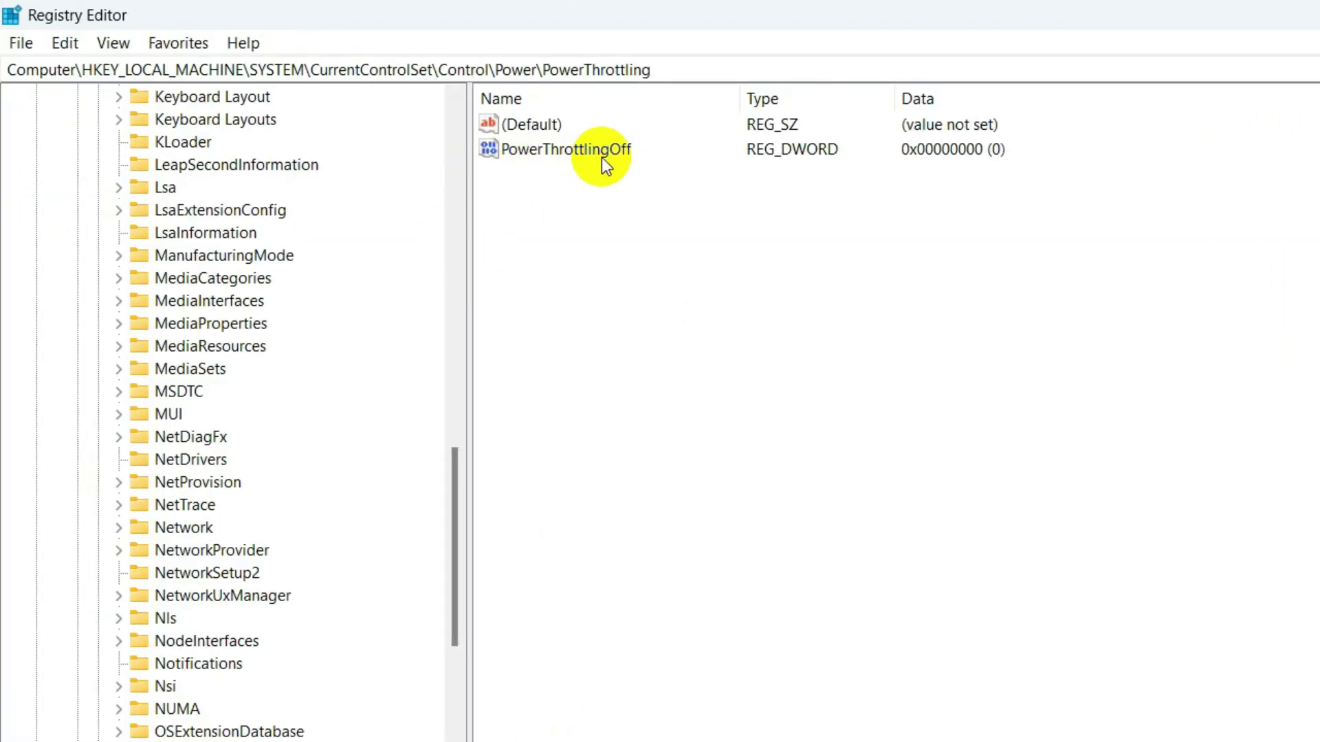
{"action": "double_click", "coordinate": [531, 149]}
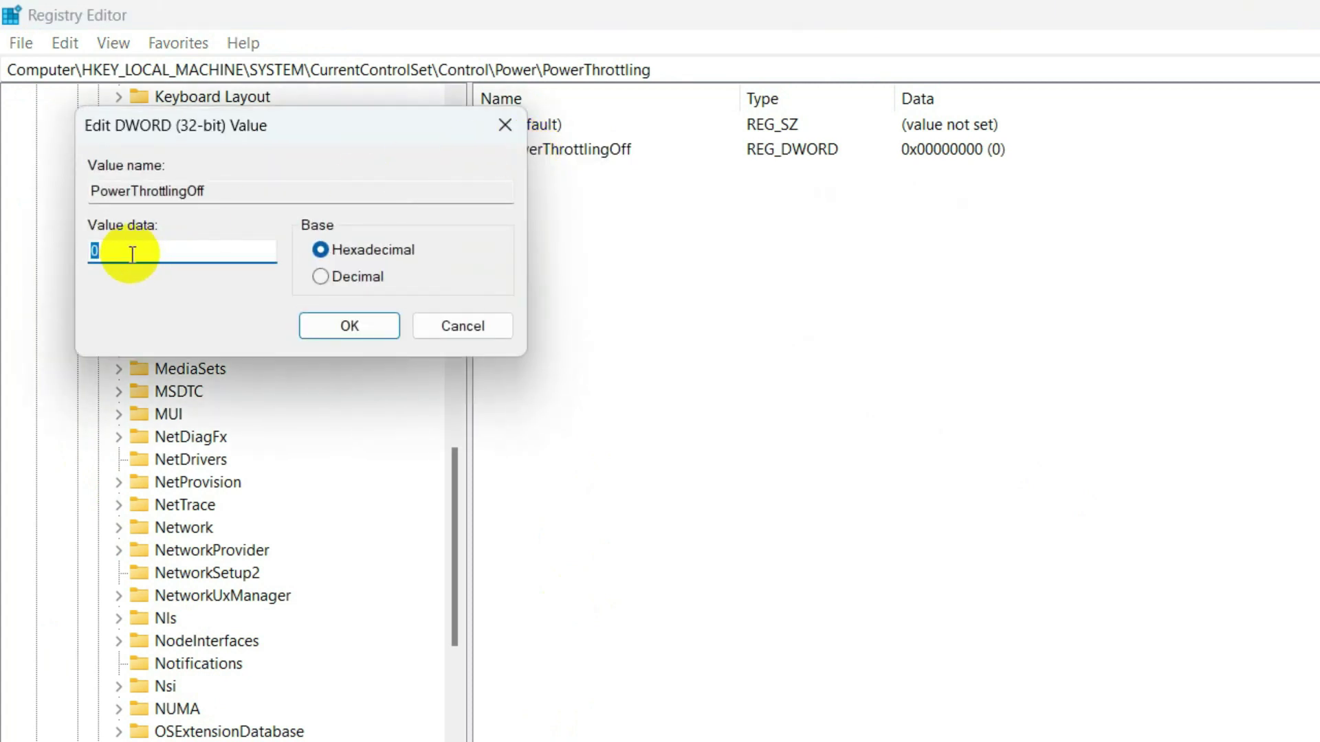
{"action": "type", "text": "1"}
{"action": "left_click", "coordinate": [350, 323]}
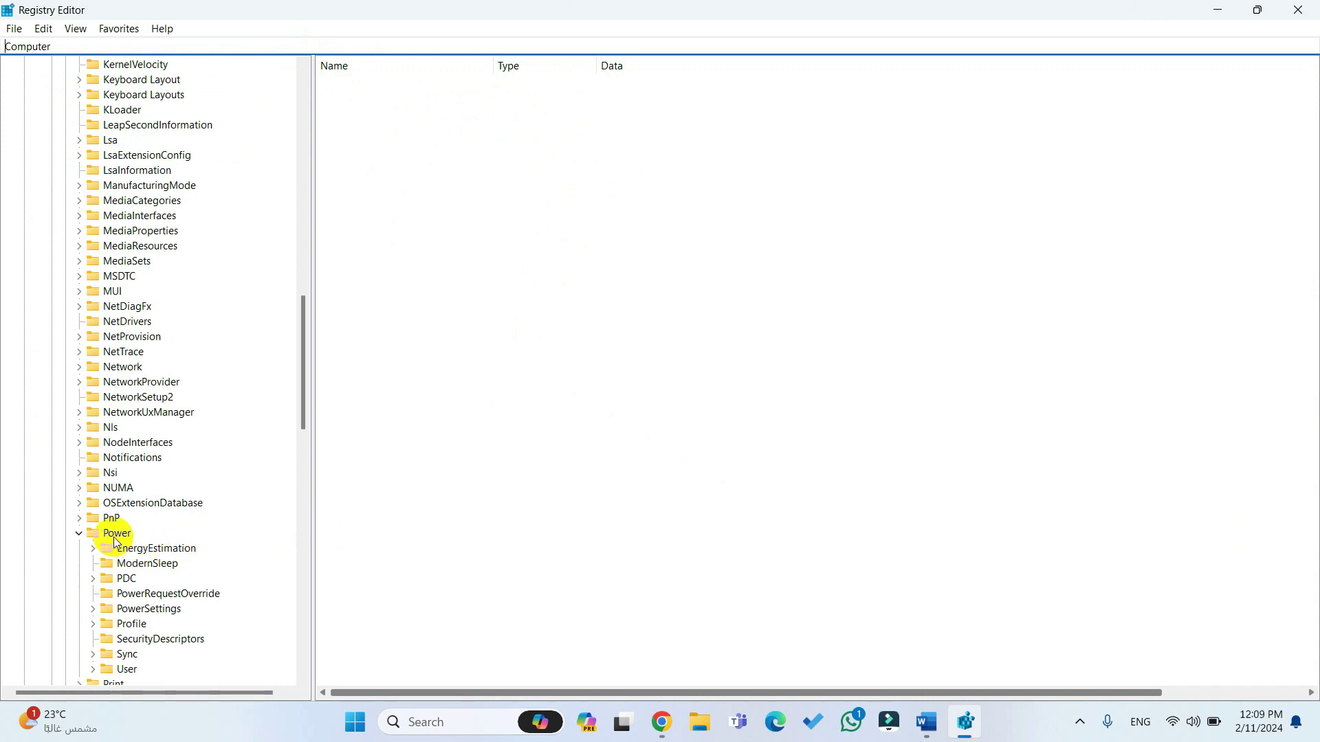
Step: Create a new subkey named PowerThrottling under the Power key
{"action": "scroll", "coordinate": [110, 533], "scroll_direction": "down", "scroll_amount": 2}
{"action": "left_click", "coordinate": [102, 448]}
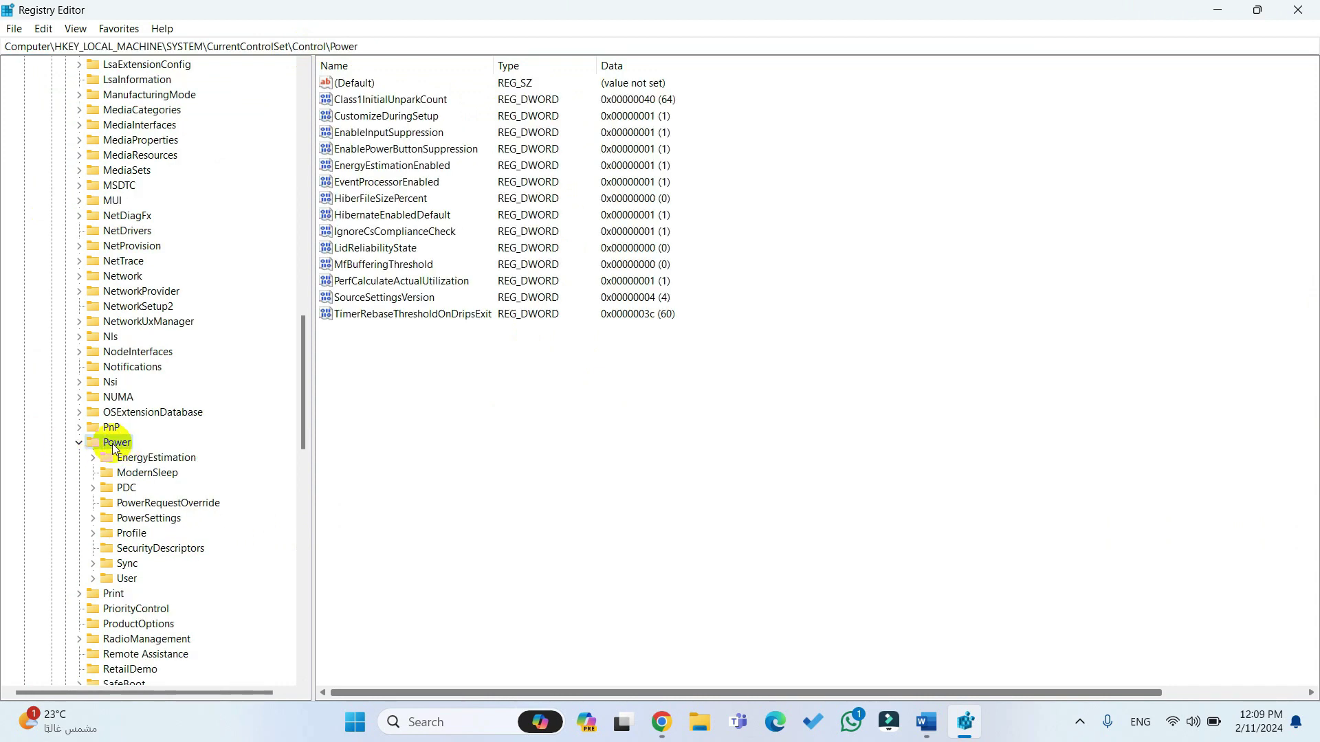
{"action": "right_click", "coordinate": [113, 443]}
{"action": "mouse_move", "coordinate": [159, 472]}
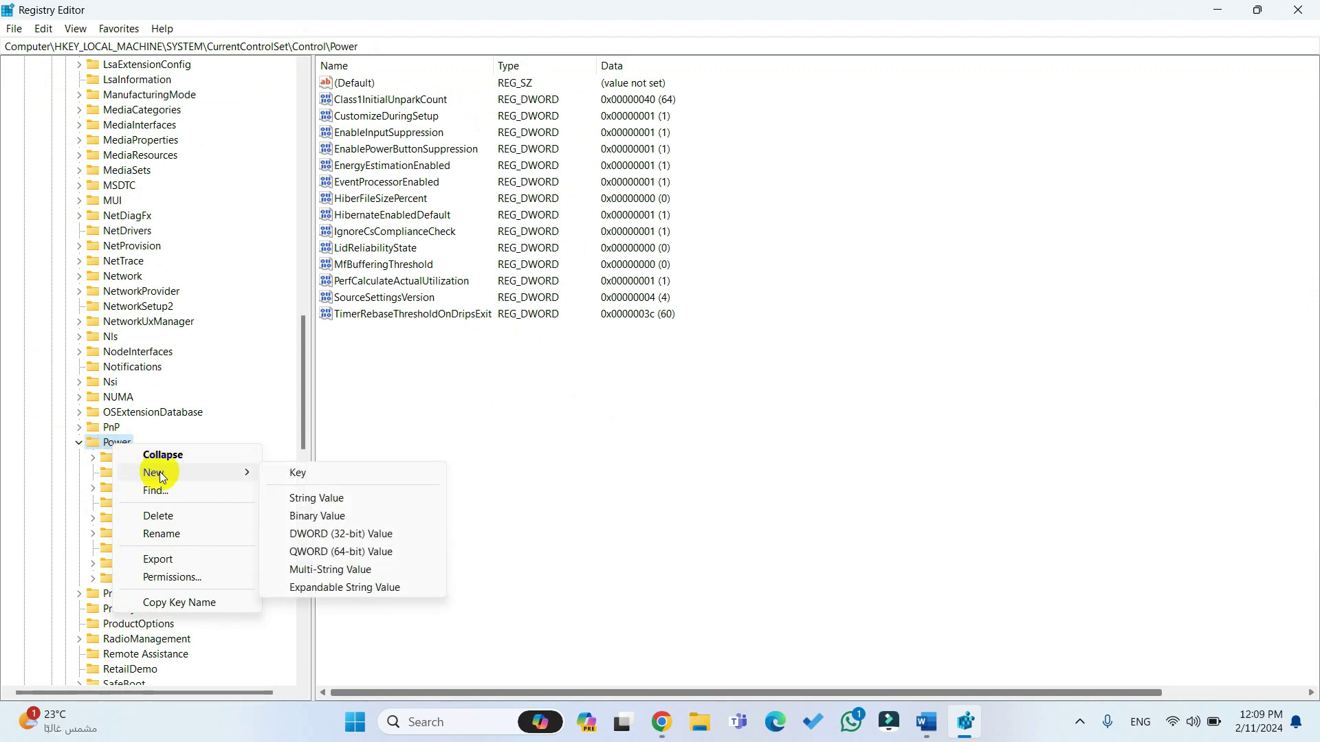
{"action": "left_click", "coordinate": [315, 475]}
{"action": "type", "text": "PowerThrottling"}
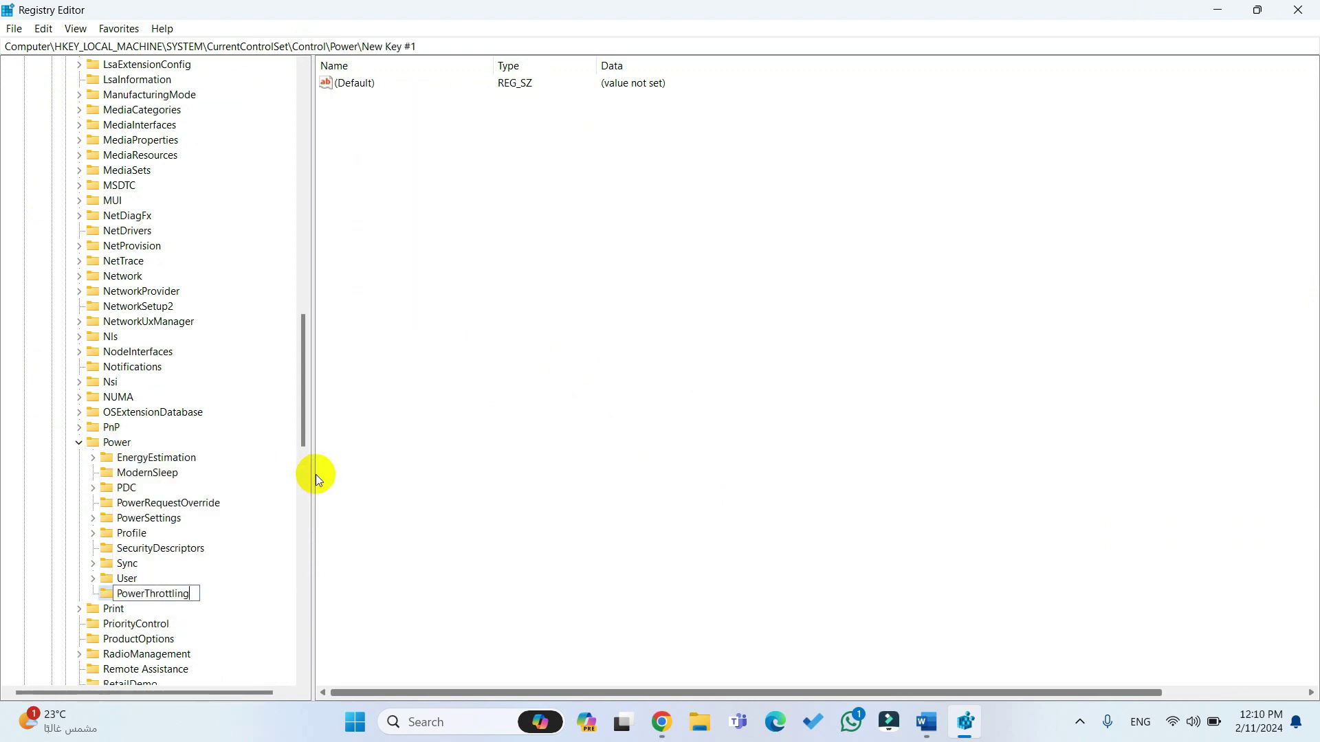
{"action": "key", "text": "Return"}
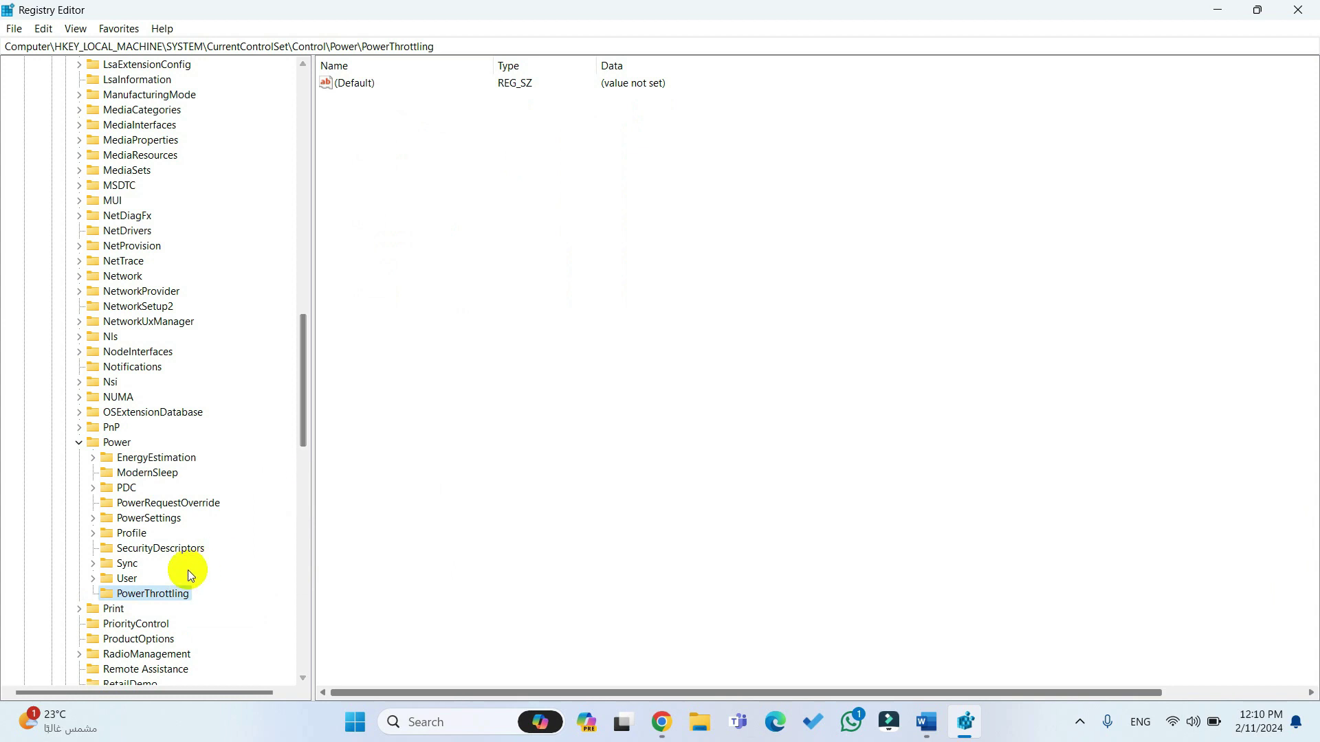
Step: Add a DWORD (32-bit) value named PowerThrottlingOff to PowerThrottling
{"action": "right_click", "coordinate": [141, 596]}
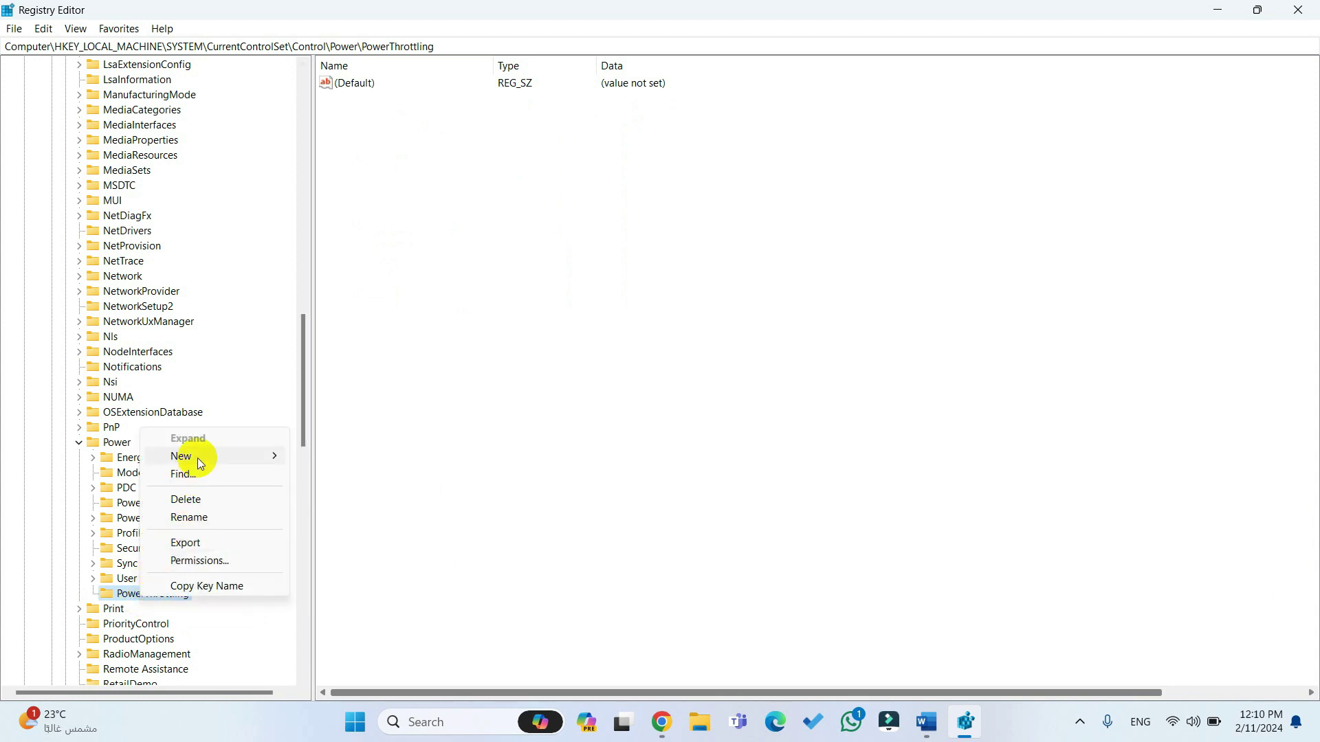
{"action": "mouse_move", "coordinate": [229, 458]}
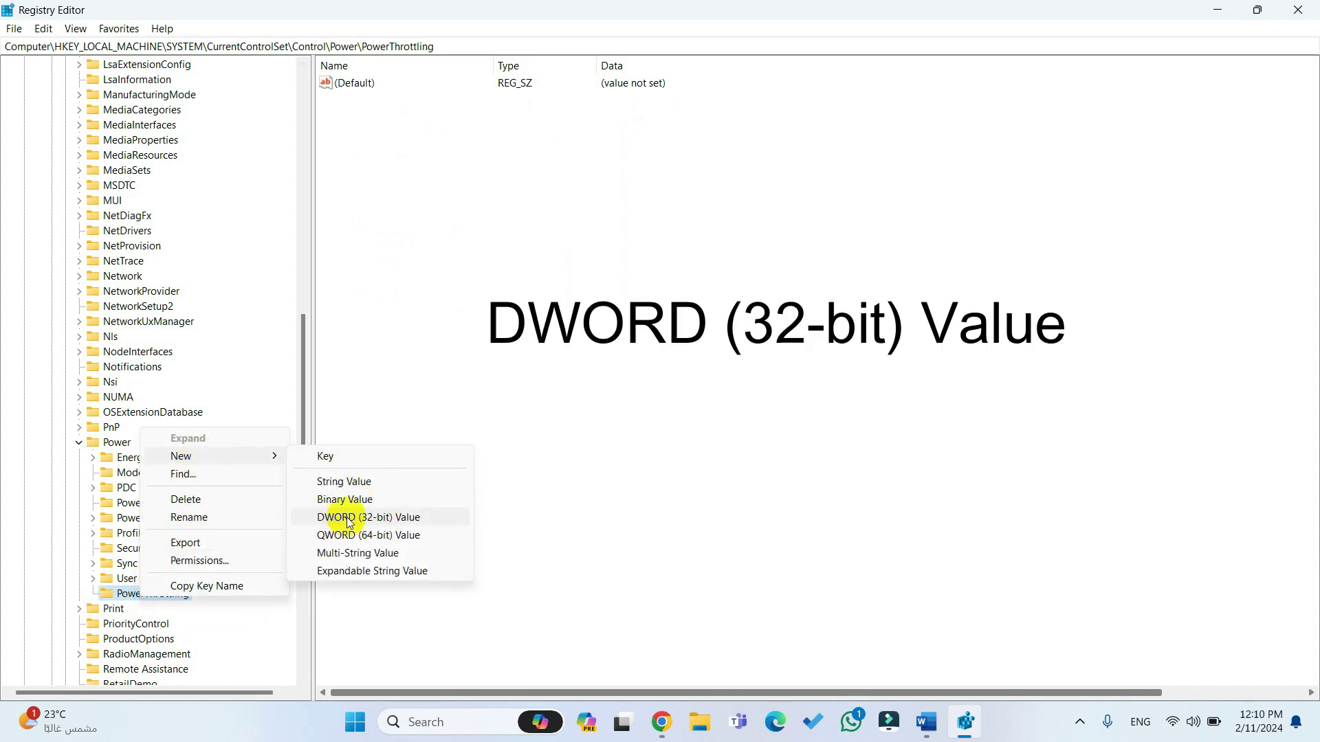
{"action": "left_click", "coordinate": [422, 517]}
{"action": "type", "text": "PowerThrottlingOff"}
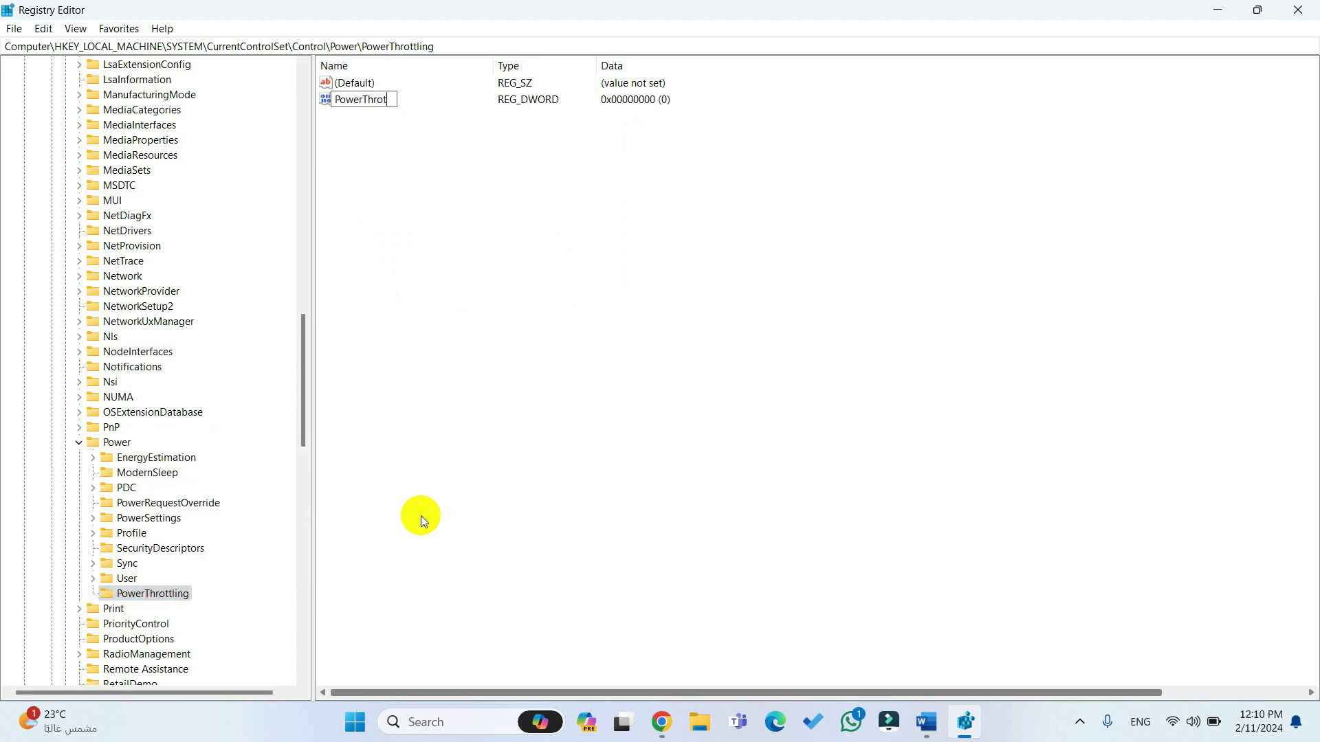
{"action": "key", "text": "Return"}
{"action": "key", "text": "Return"}
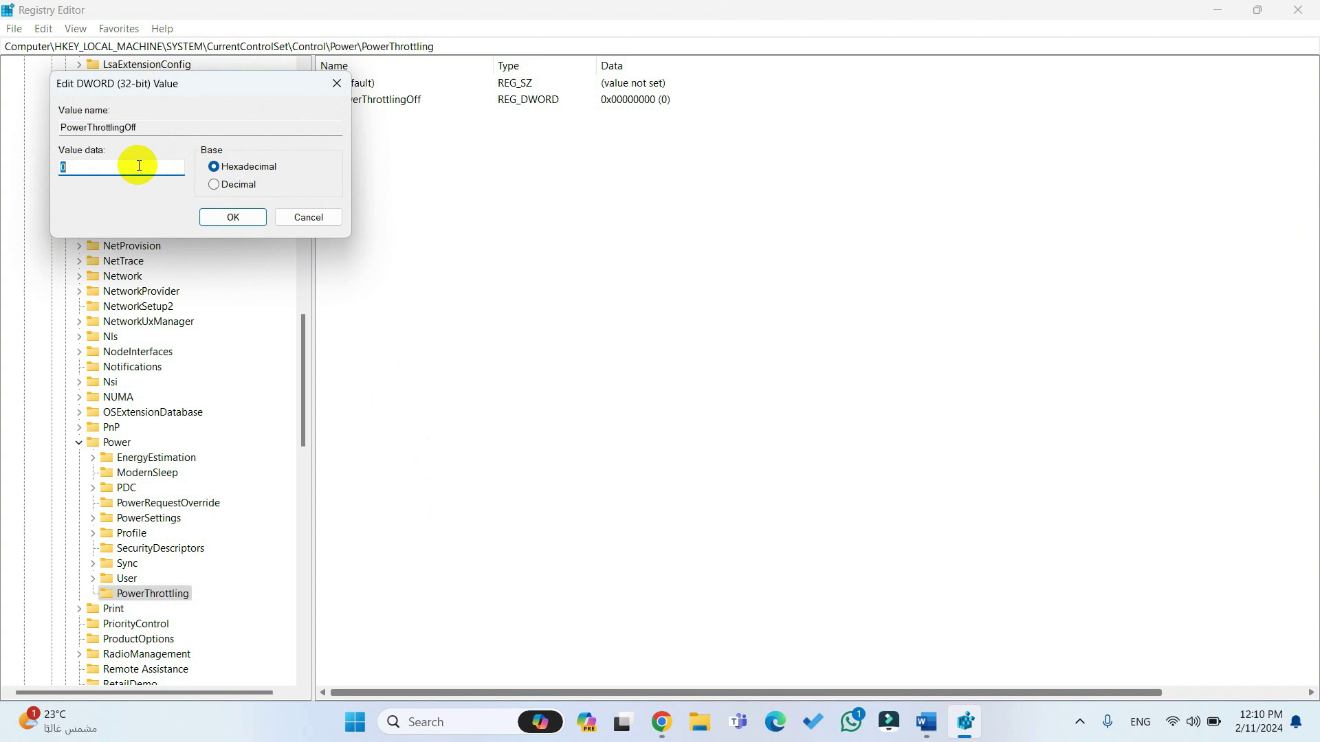
Step: Save PowerThrottlingOff as 1, then set SystemProfile's NetworkThrottlingIndex to ffffffff
{"action": "type", "text": "1"}
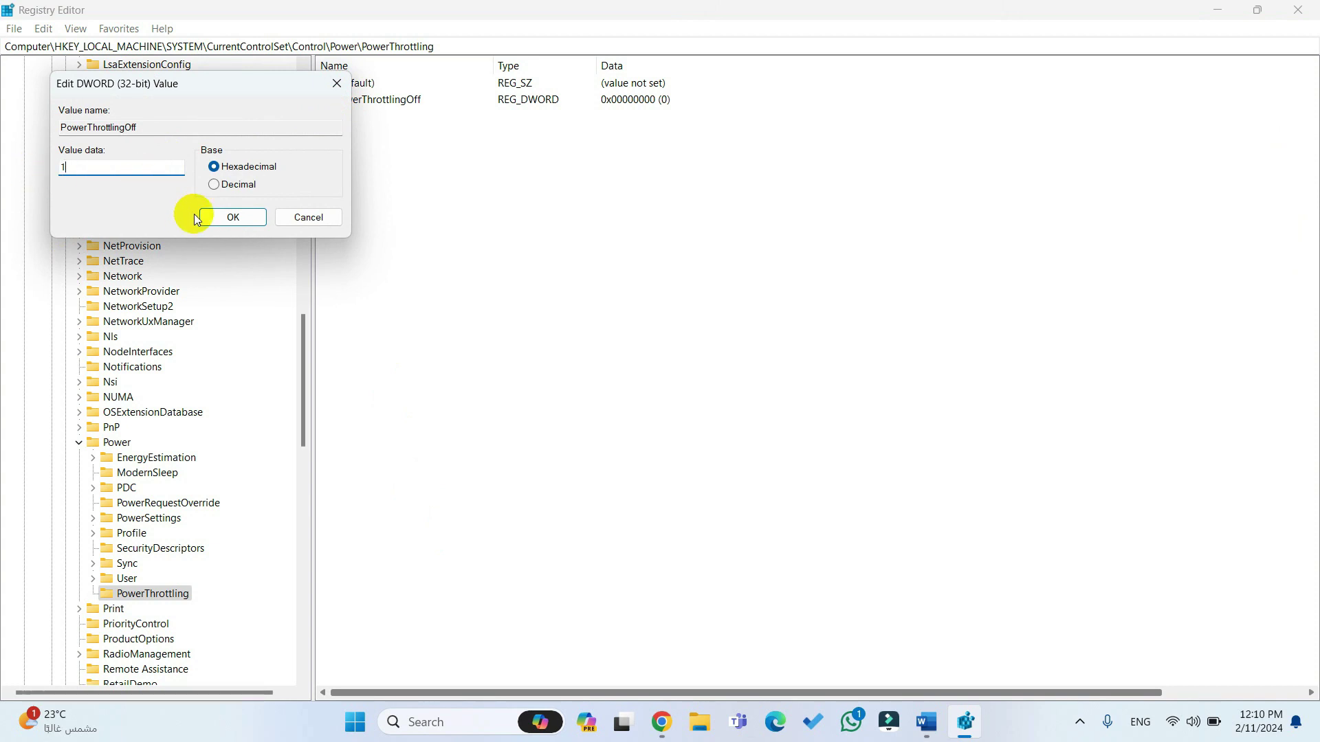
{"action": "left_click", "coordinate": [225, 218]}
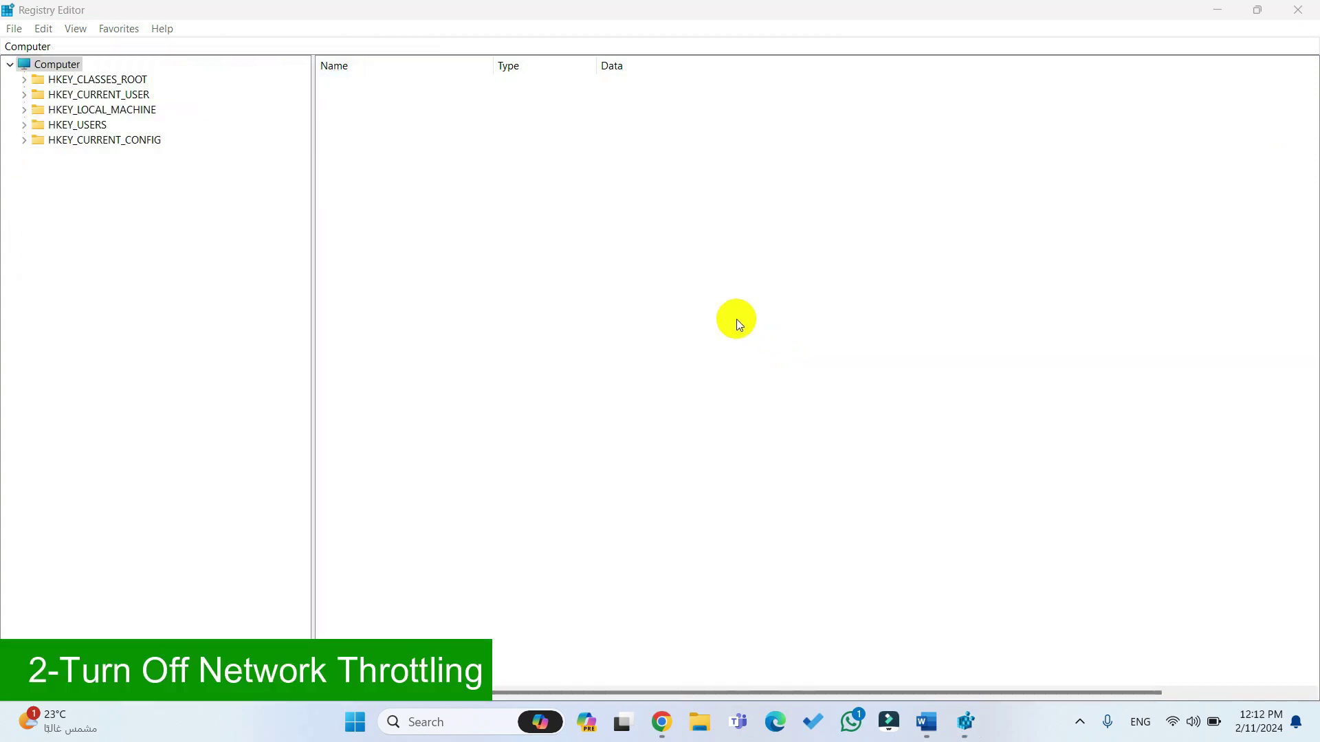
{"action": "left_click_drag", "start_coordinate": [371, 44], "coordinate": [2, 30]}
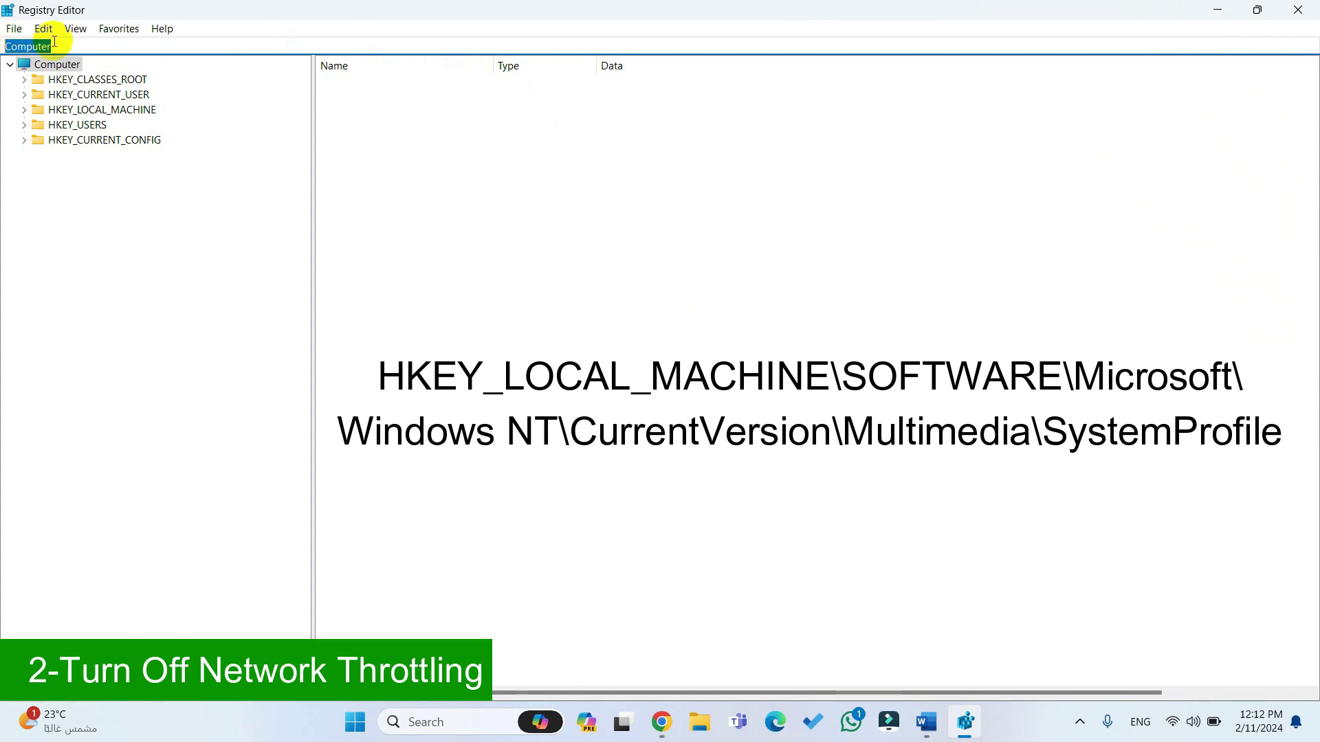
{"action": "type", "text": "HKEY_LOCAL_MACHINE\\SOFTWARE\\Microsoft\\Windows NT\\CurrentVersion\\Multimedia\\SystemProfile"}
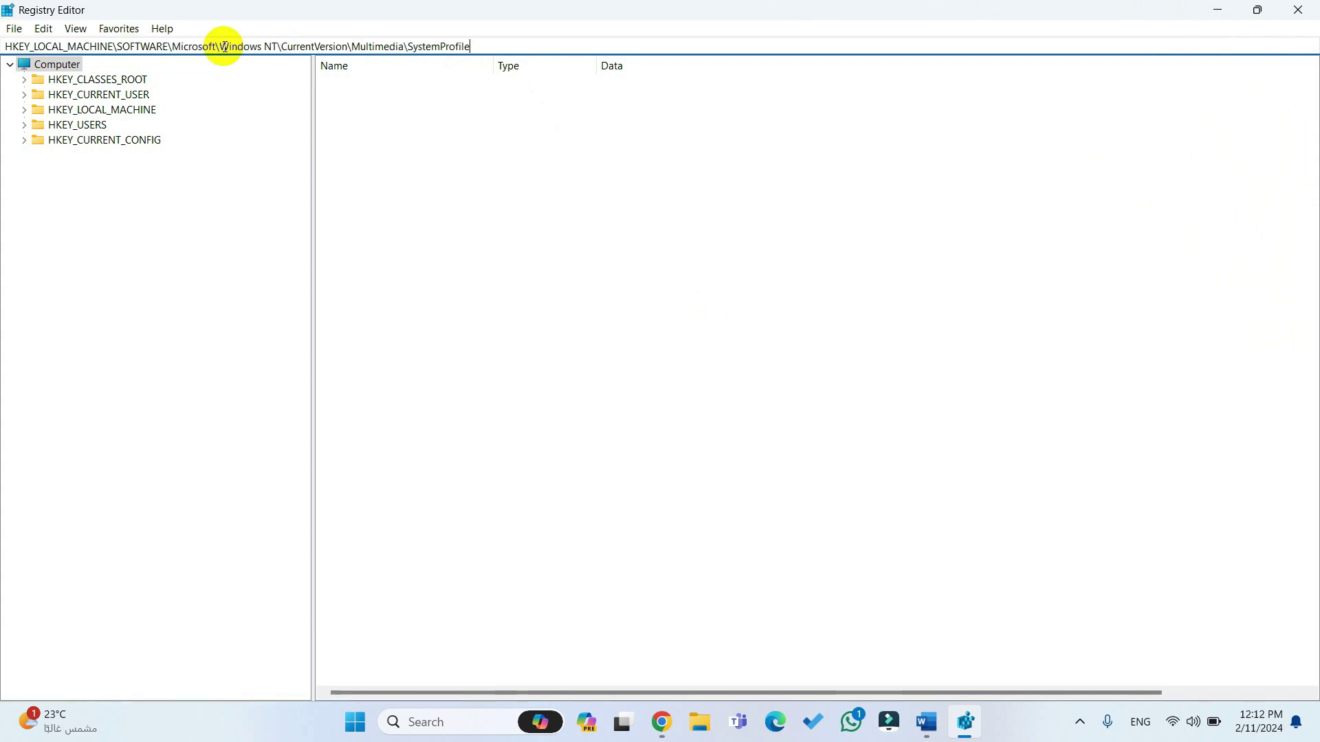
{"action": "key", "text": "Return"}
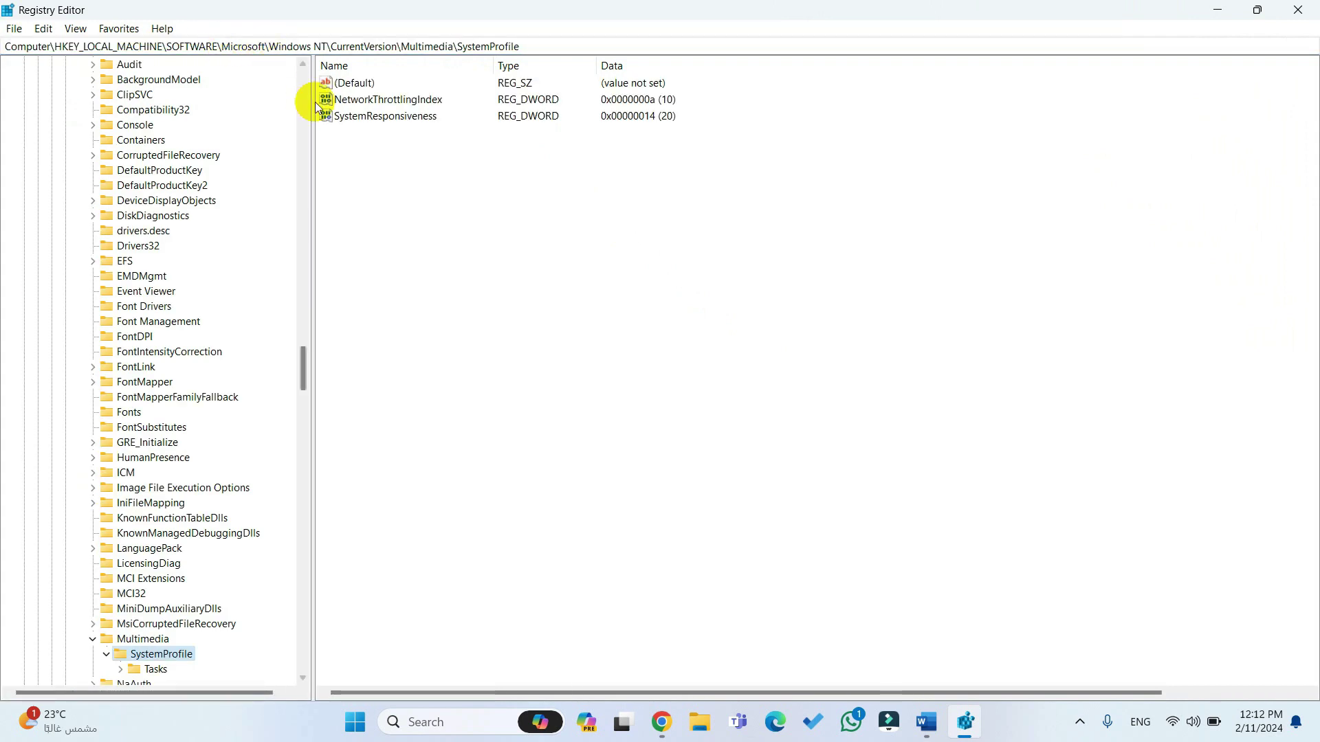
{"action": "double_click", "coordinate": [426, 101]}
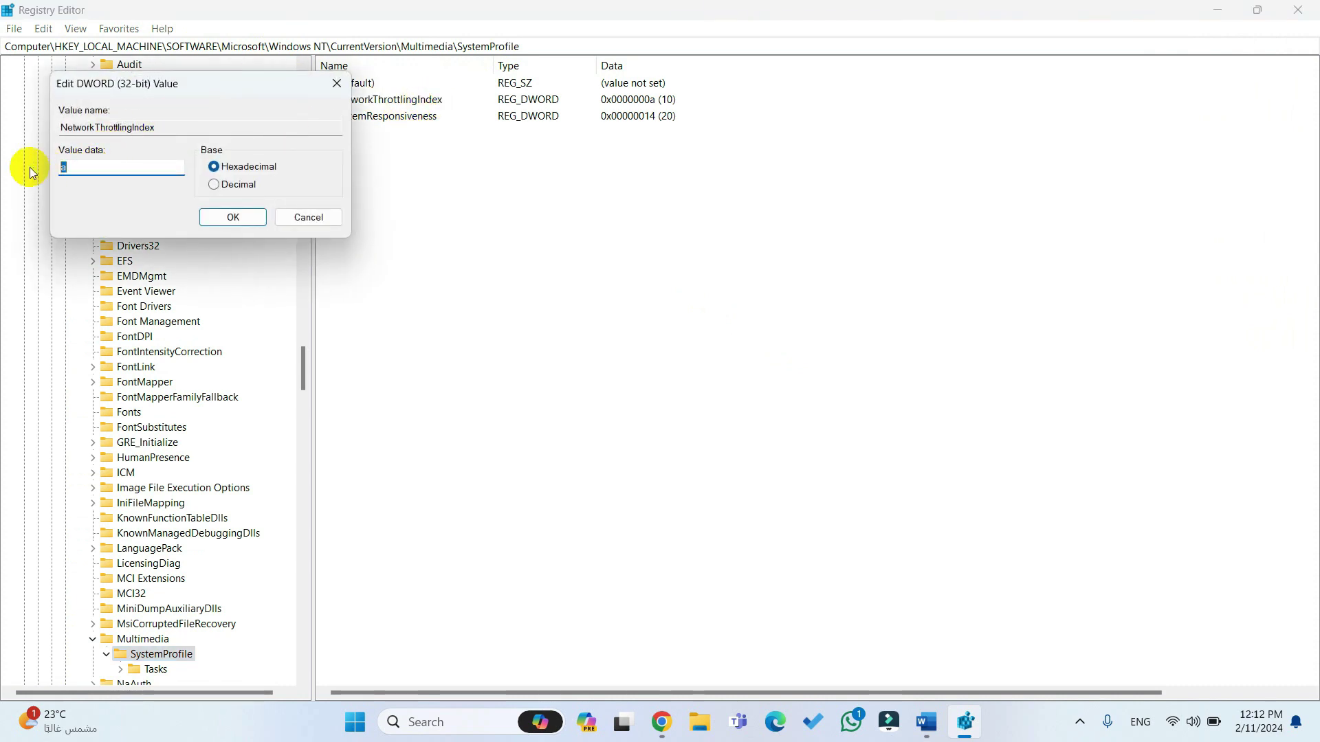
{"action": "type", "text": "ff"}
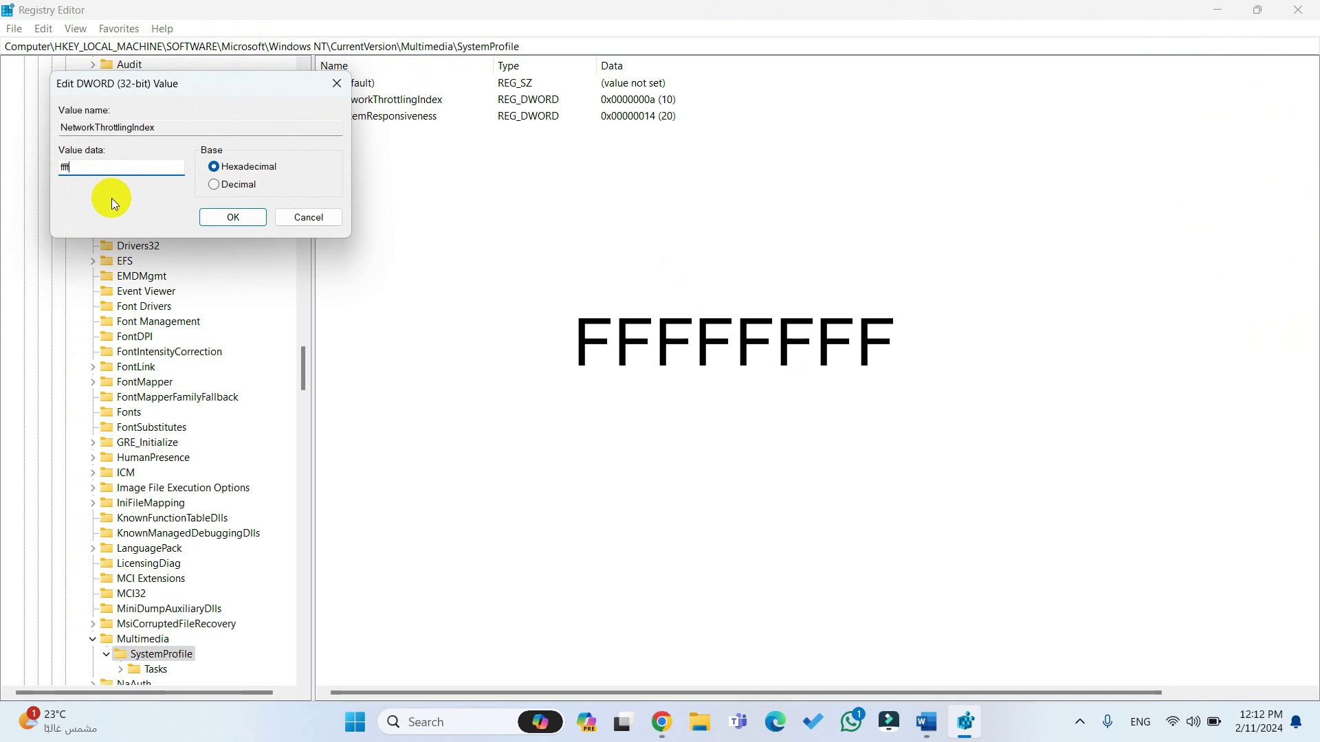
{"action": "type", "text": "ffffff"}
{"action": "left_click", "coordinate": [227, 219]}
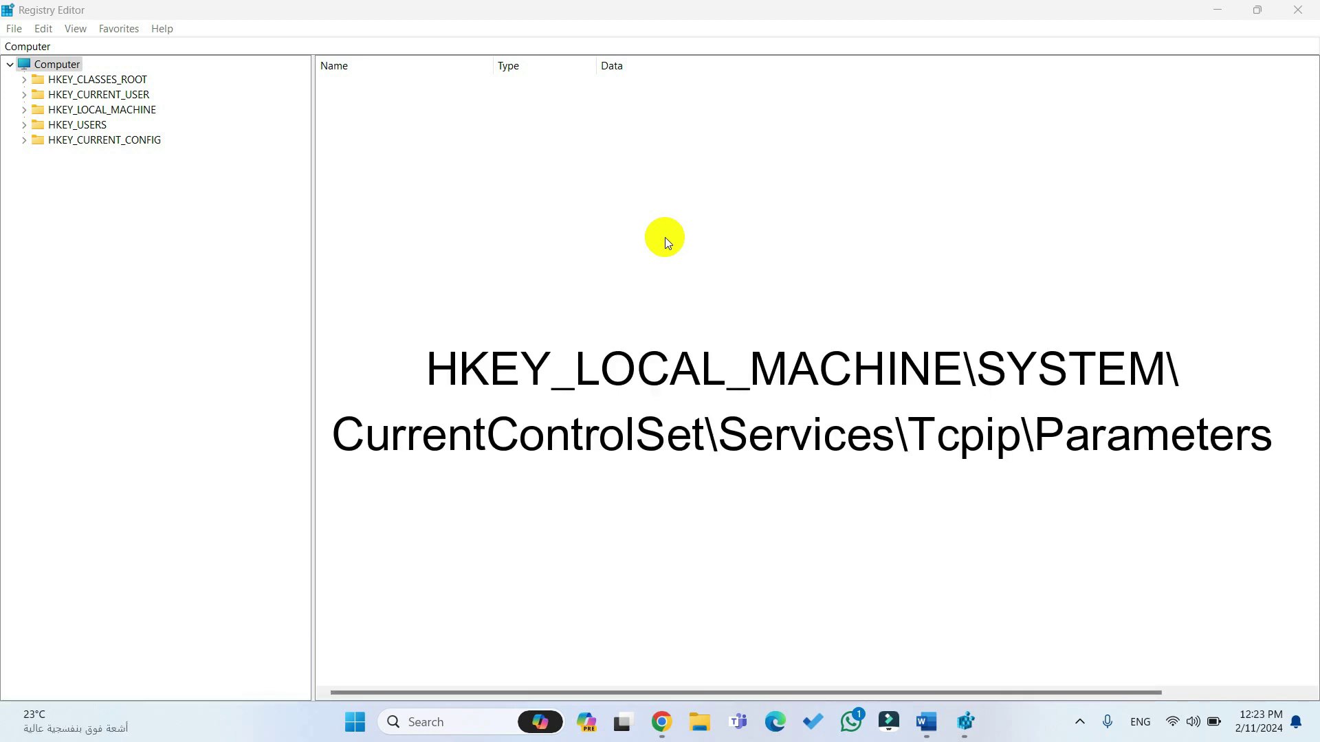
Step: Go to the Tcpip Parameters key and set DefaultTTL to decimal 64
{"action": "left_click", "coordinate": [251, 45]}
{"action": "type", "text": "HKEY_LOCAL_MACHINE\\SYSTEM\\CurrentControlSet\\Services\\Tcpip\\Parameters"}
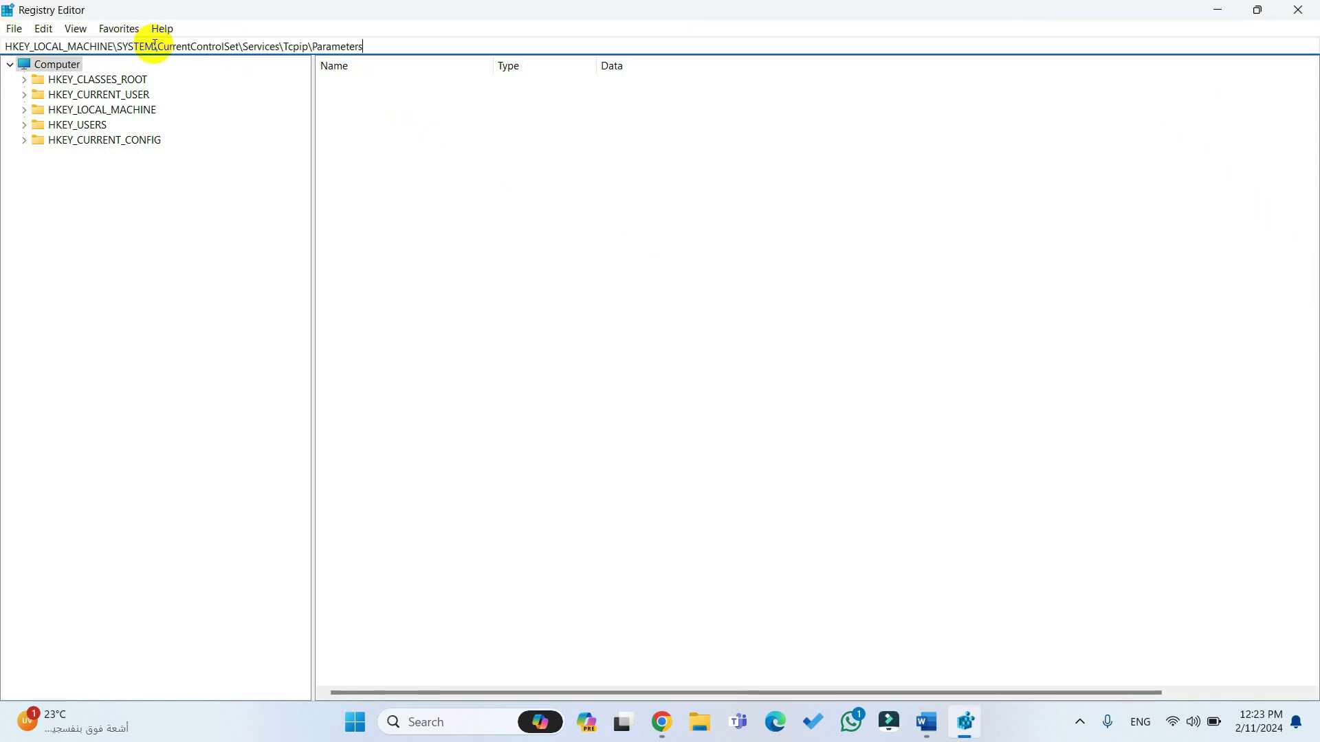
{"action": "key", "text": "Return"}
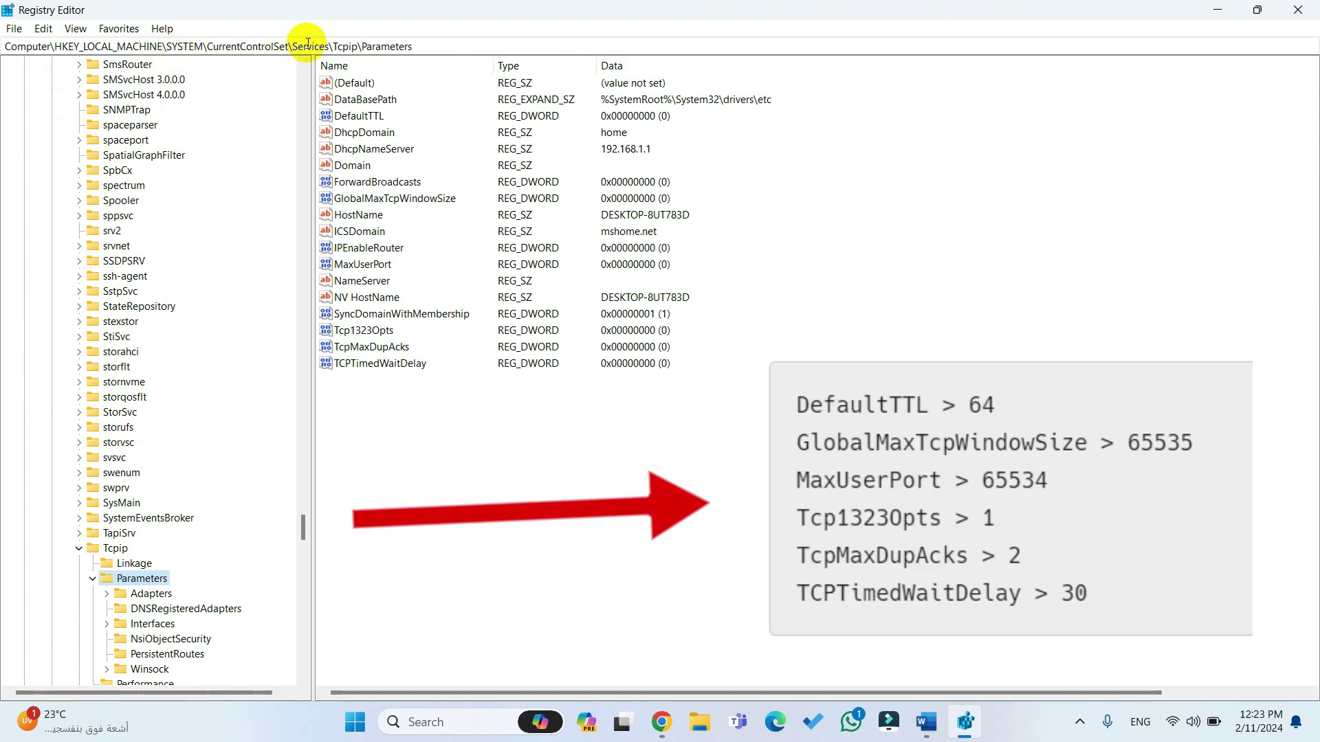
{"action": "double_click", "coordinate": [358, 116]}
{"action": "left_click", "coordinate": [218, 184]}
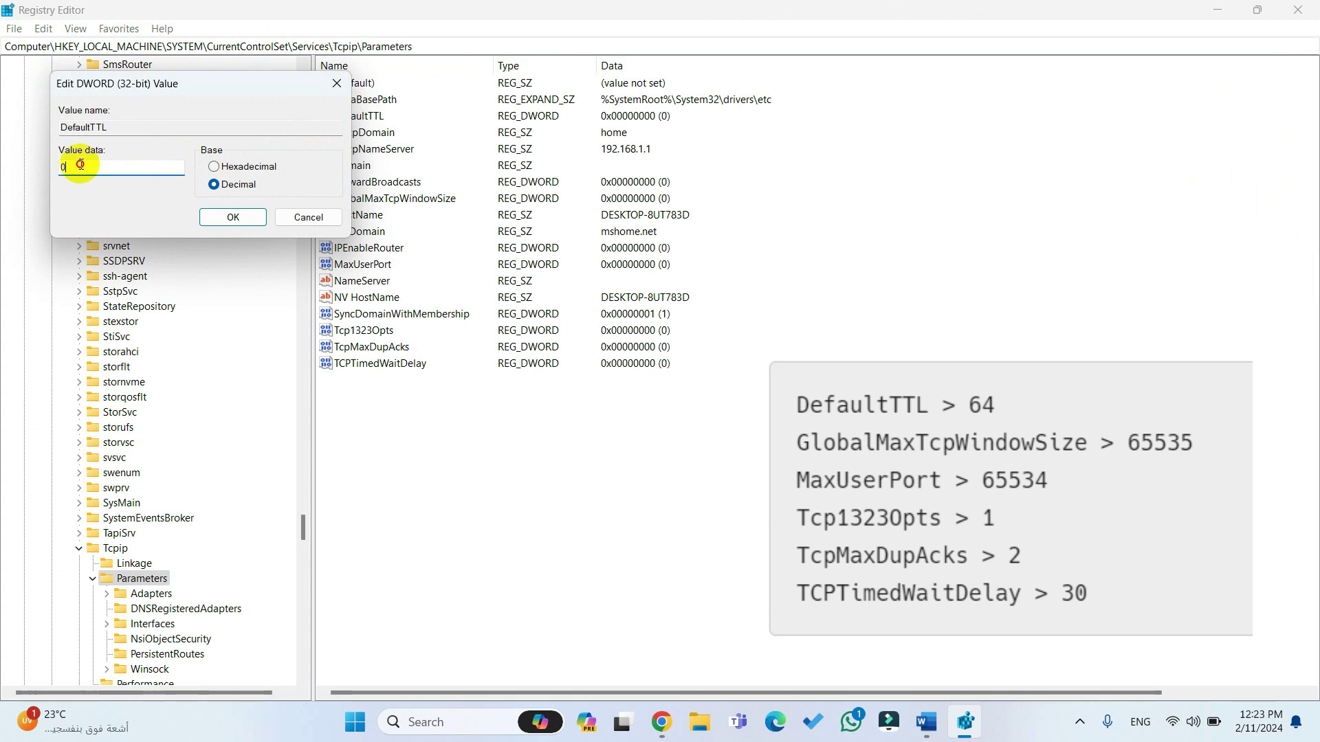
{"action": "left_click", "coordinate": [77, 167]}
{"action": "key", "text": "BackSpace"}
{"action": "type", "text": "64"}
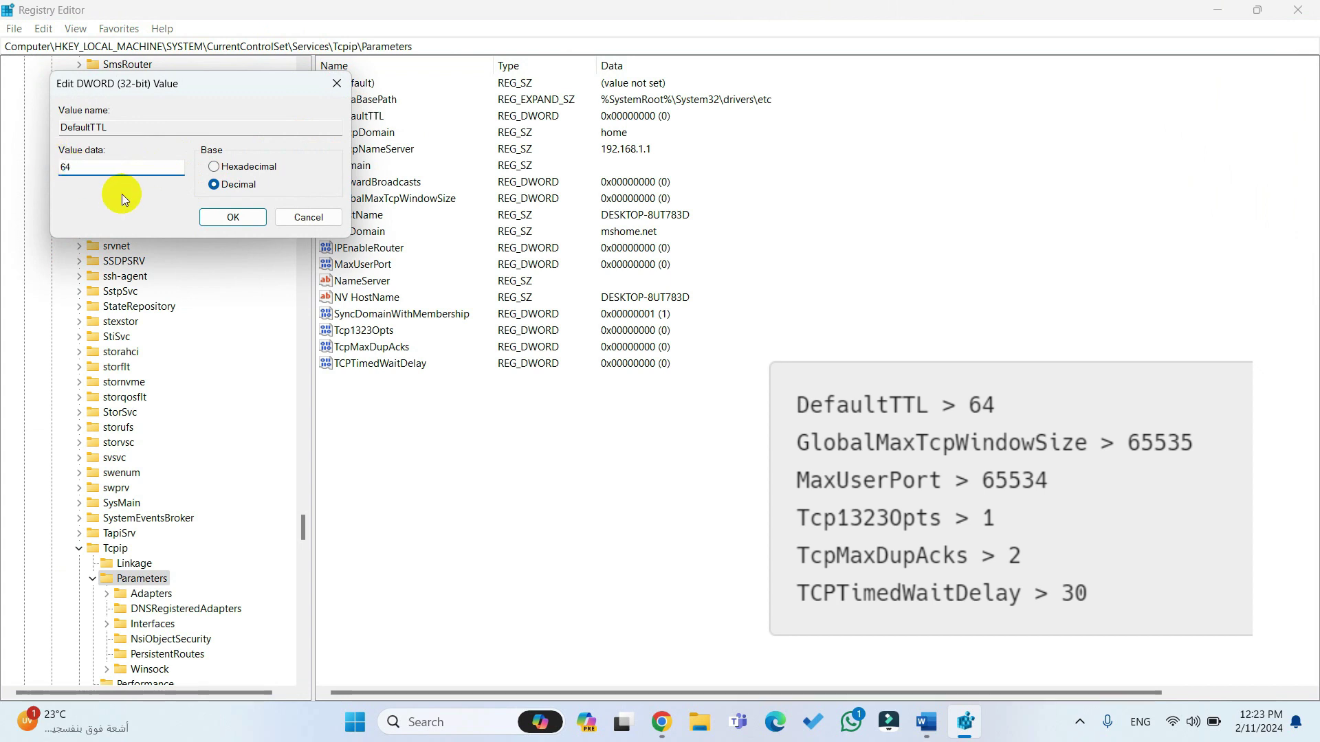
{"action": "left_click", "coordinate": [212, 217]}
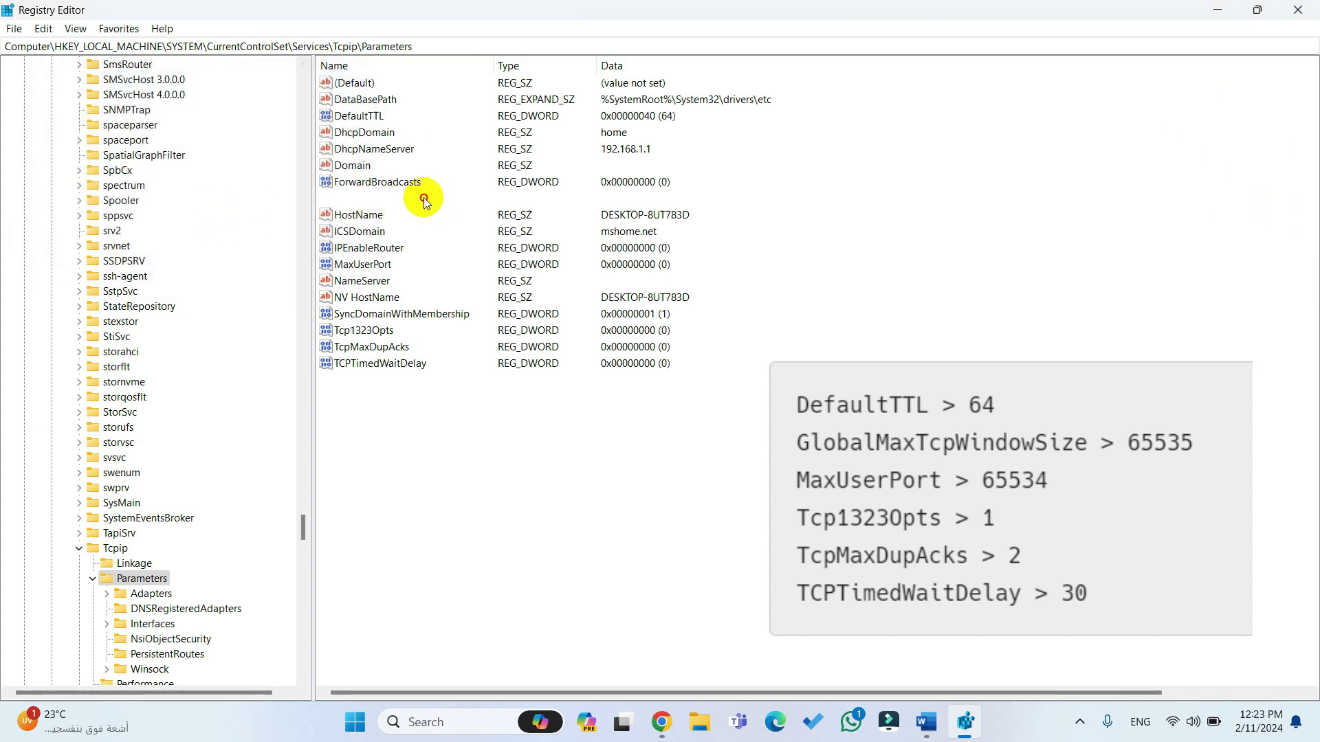
Step: Set GlobalMaxTcpWindowSize to 65535 and MaxUserPort to 65534 in decimal
{"action": "double_click", "coordinate": [428, 198]}
{"action": "left_click", "coordinate": [234, 185]}
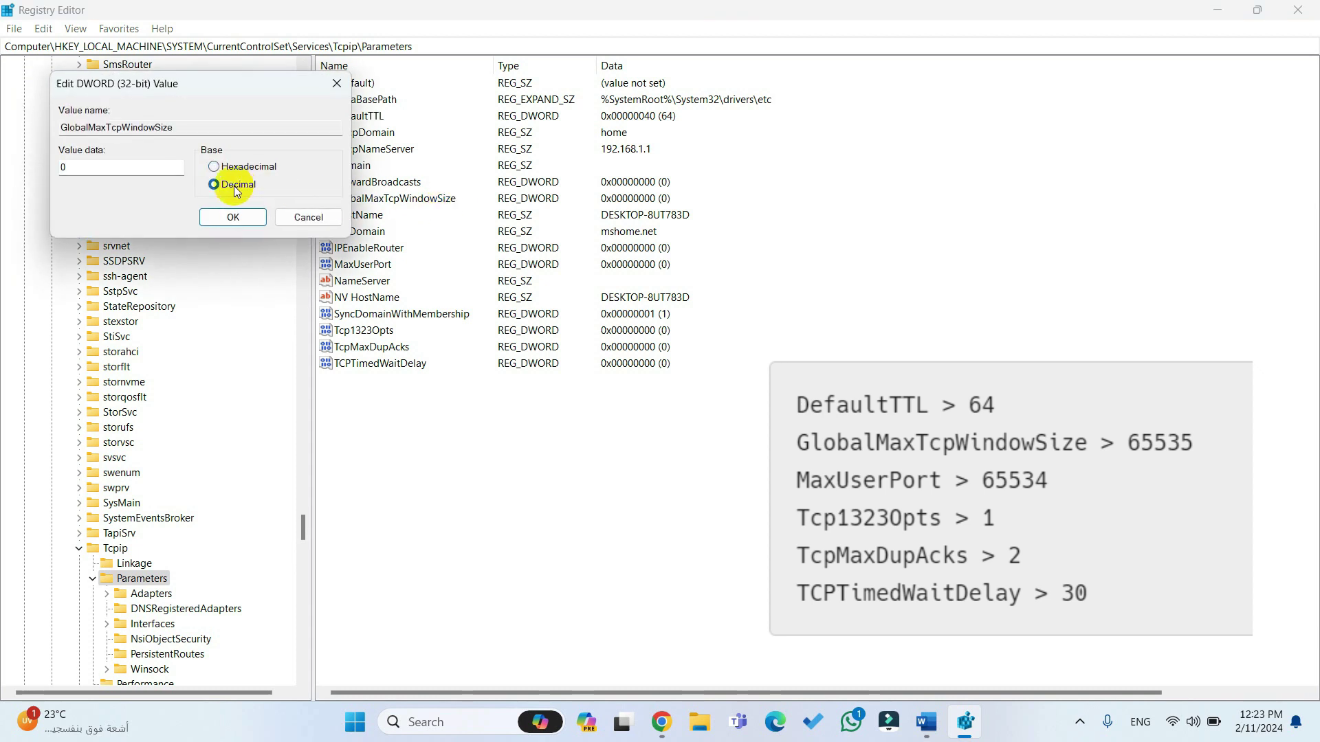
{"action": "type", "text": "65535"}
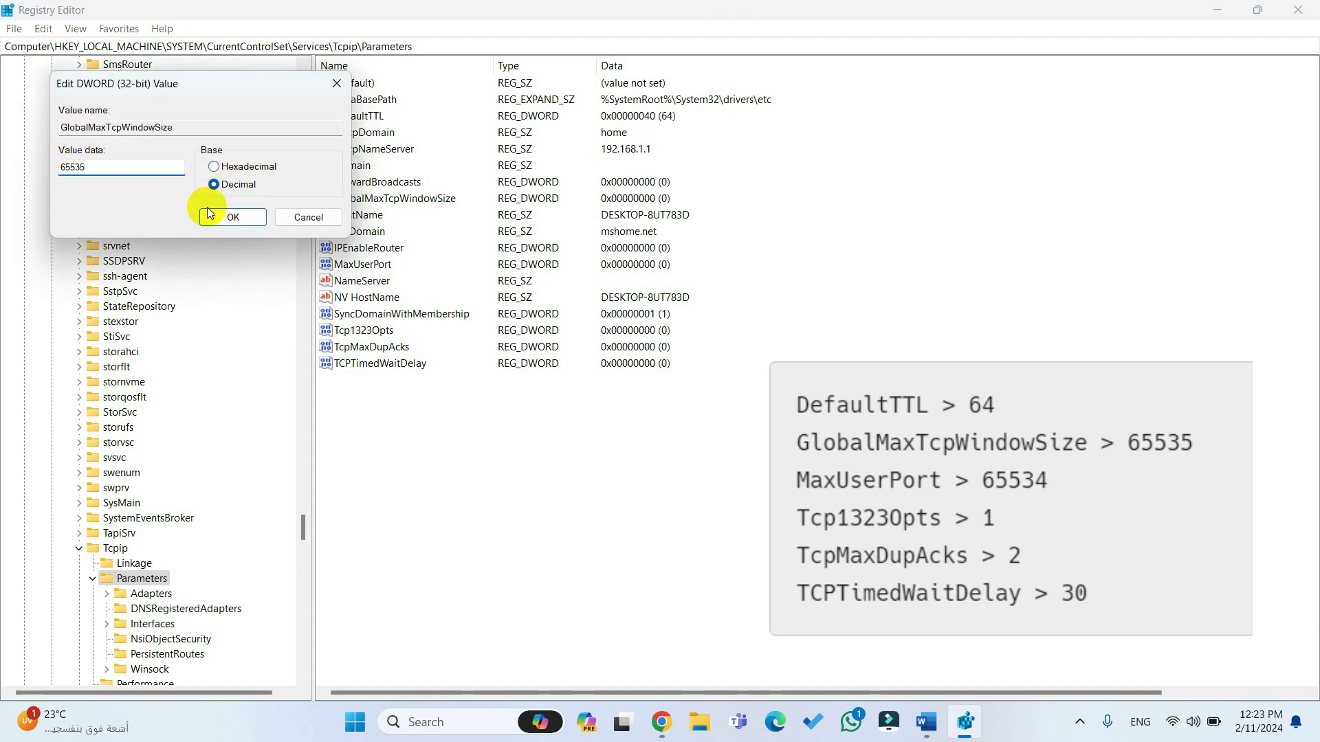
{"action": "left_click", "coordinate": [209, 212]}
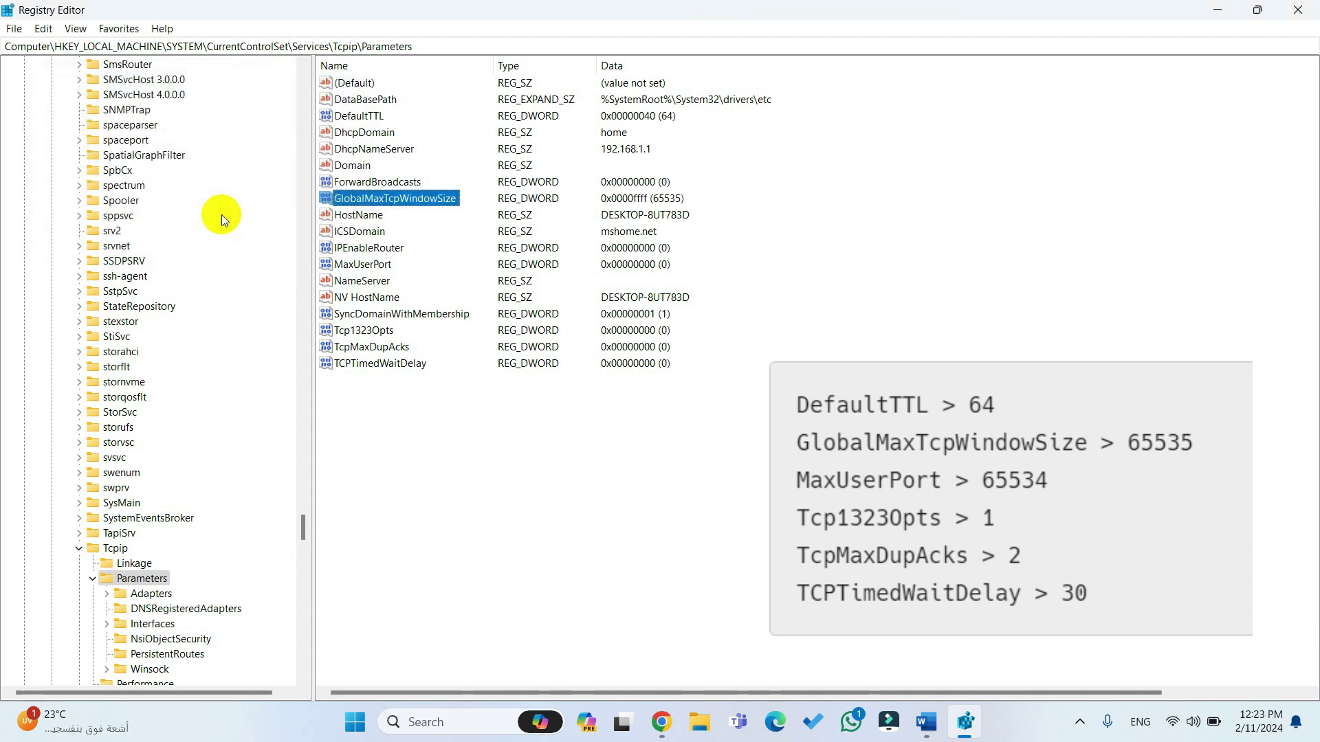
{"action": "left_click", "coordinate": [383, 267]}
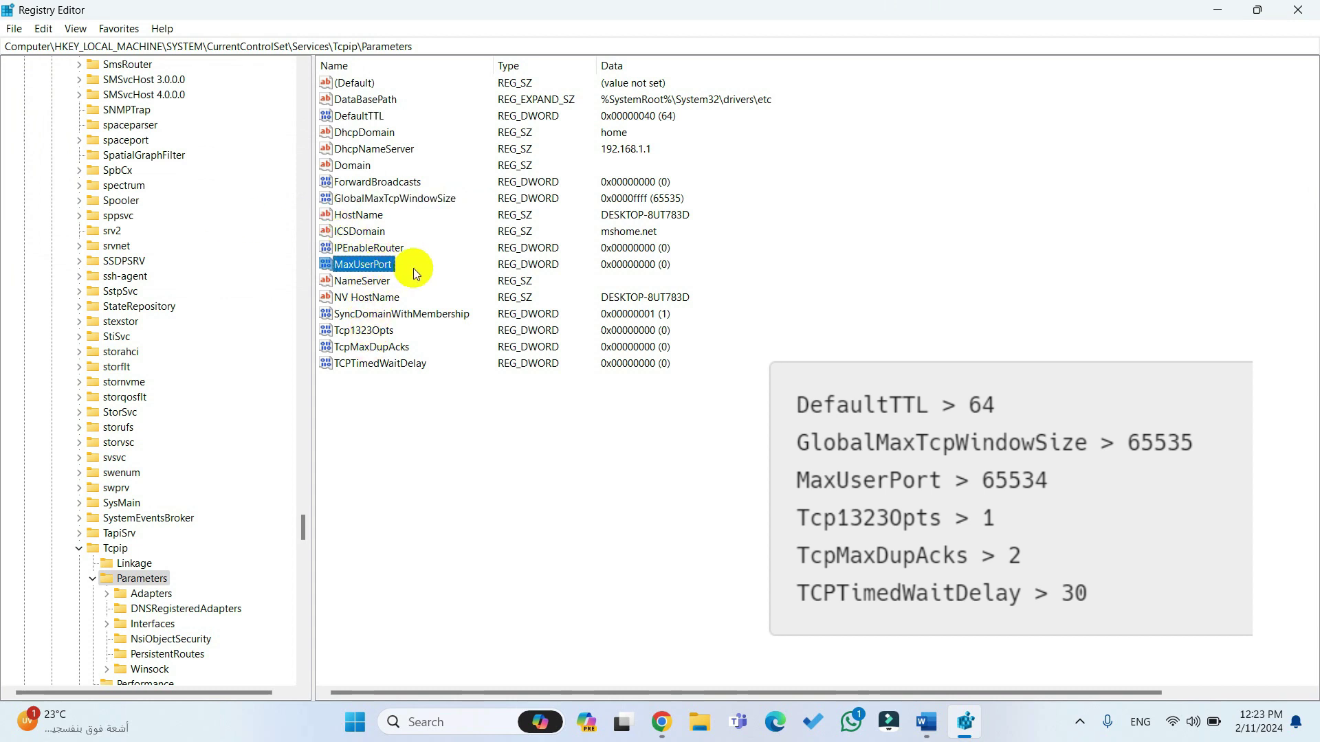
{"action": "double_click", "coordinate": [374, 267]}
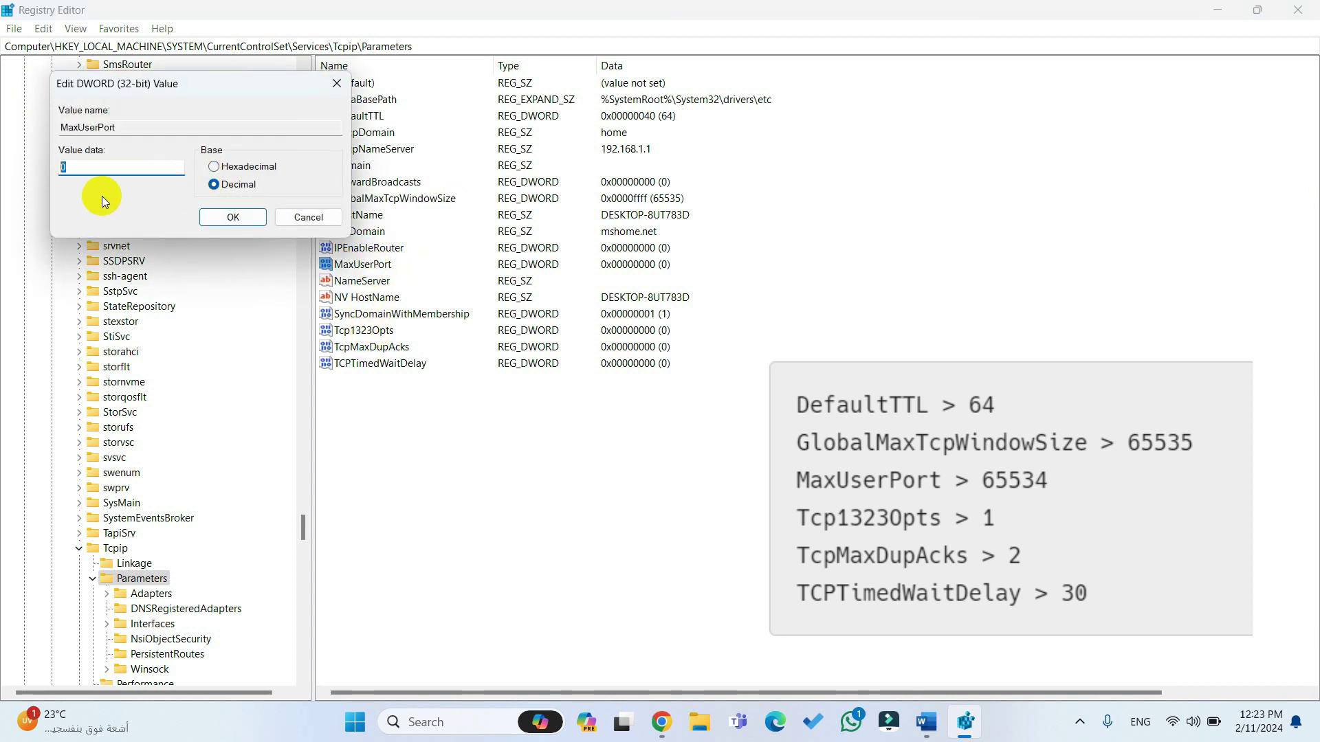
{"action": "type", "text": "65534"}
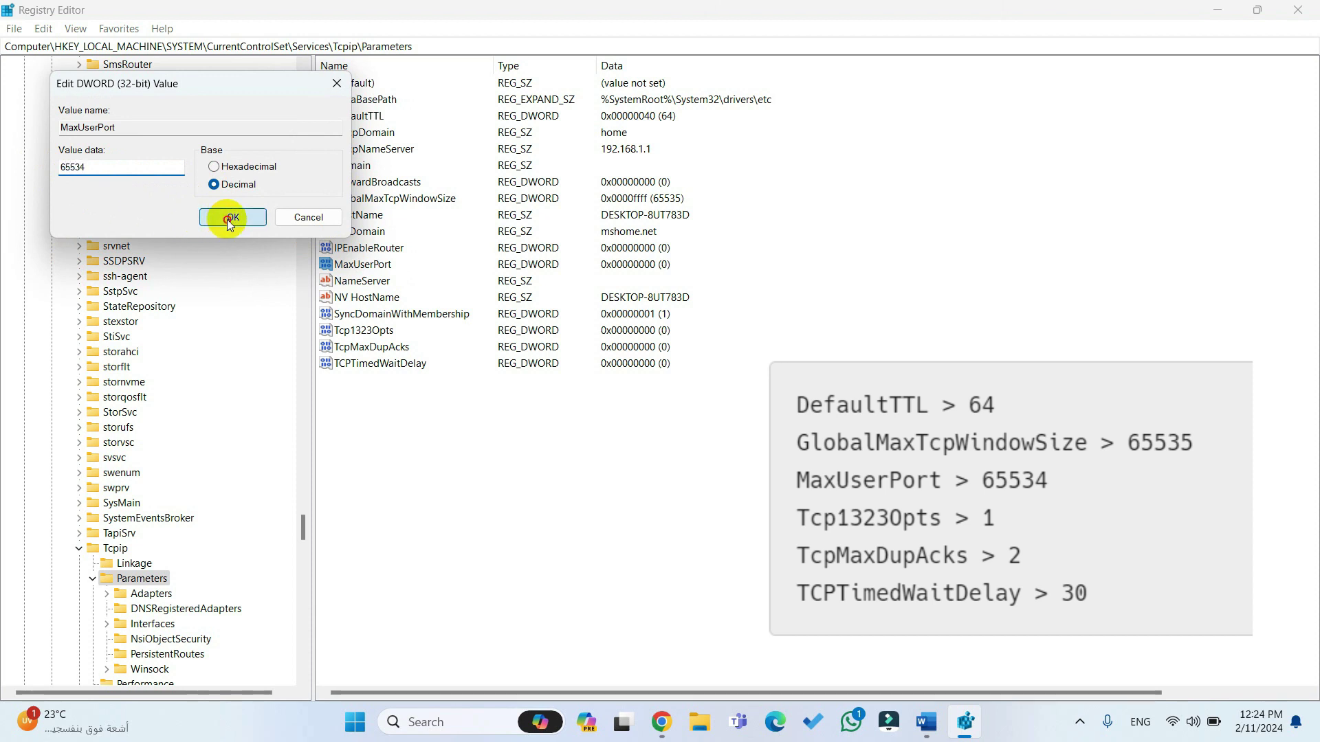
{"action": "left_click", "coordinate": [227, 220]}
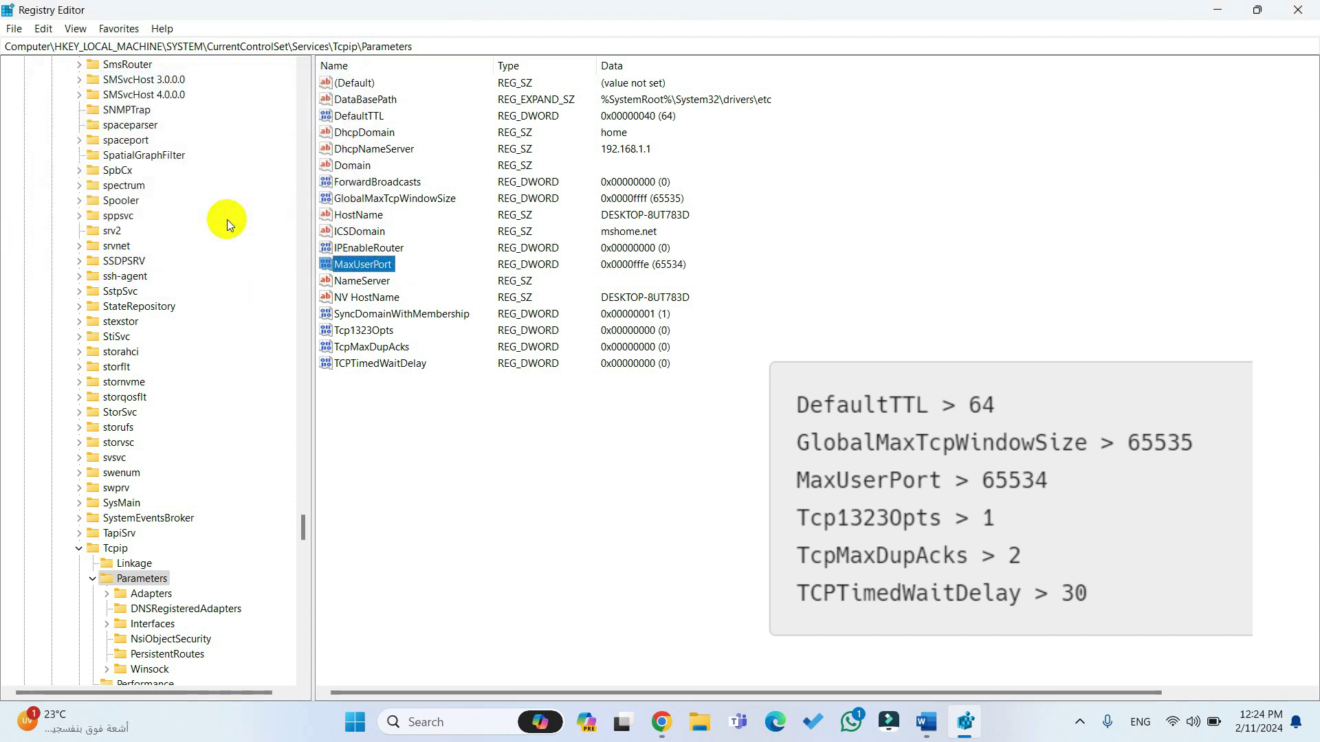
Step: Set Tcp1323Opts to 1 and TcpMaxDupAcks to 2 as decimal values
{"action": "double_click", "coordinate": [377, 332]}
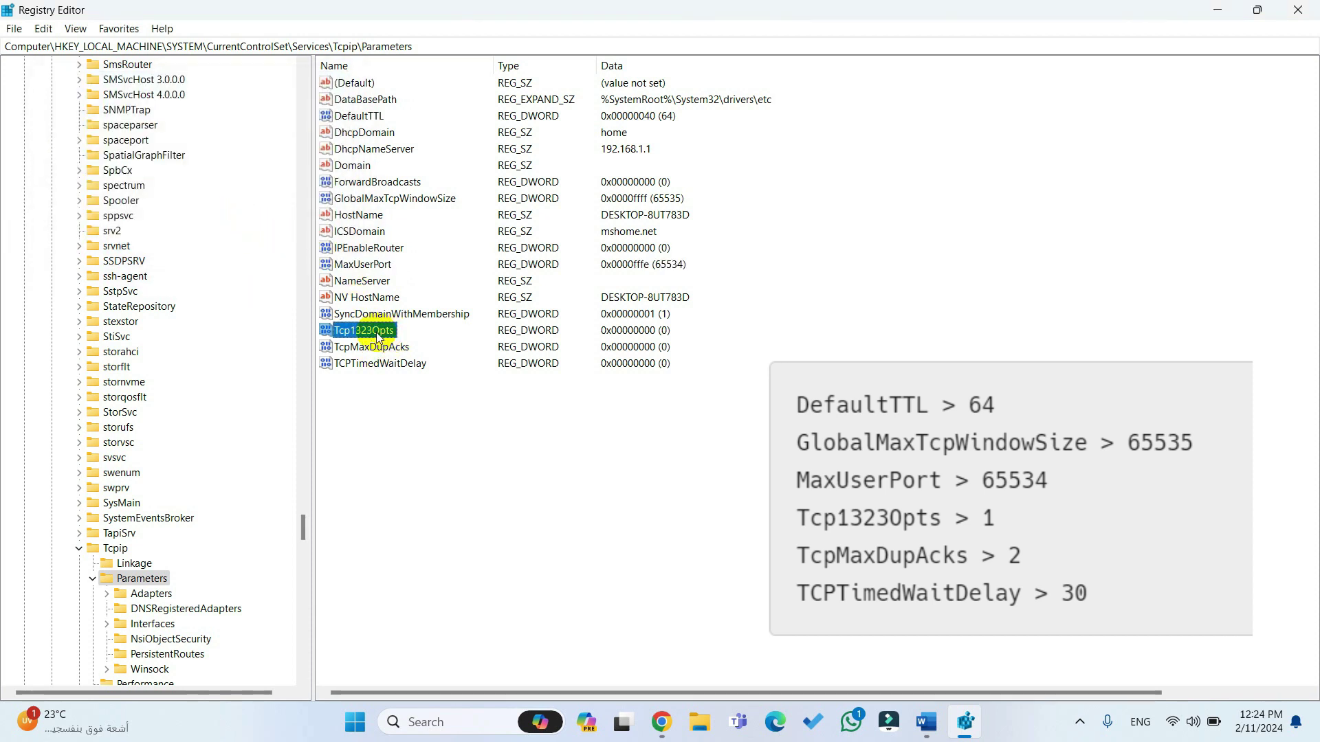
{"action": "left_click", "coordinate": [216, 186]}
{"action": "left_click_drag", "start_coordinate": [83, 168], "coordinate": [114, 191]}
{"action": "key", "text": "BackSpace"}
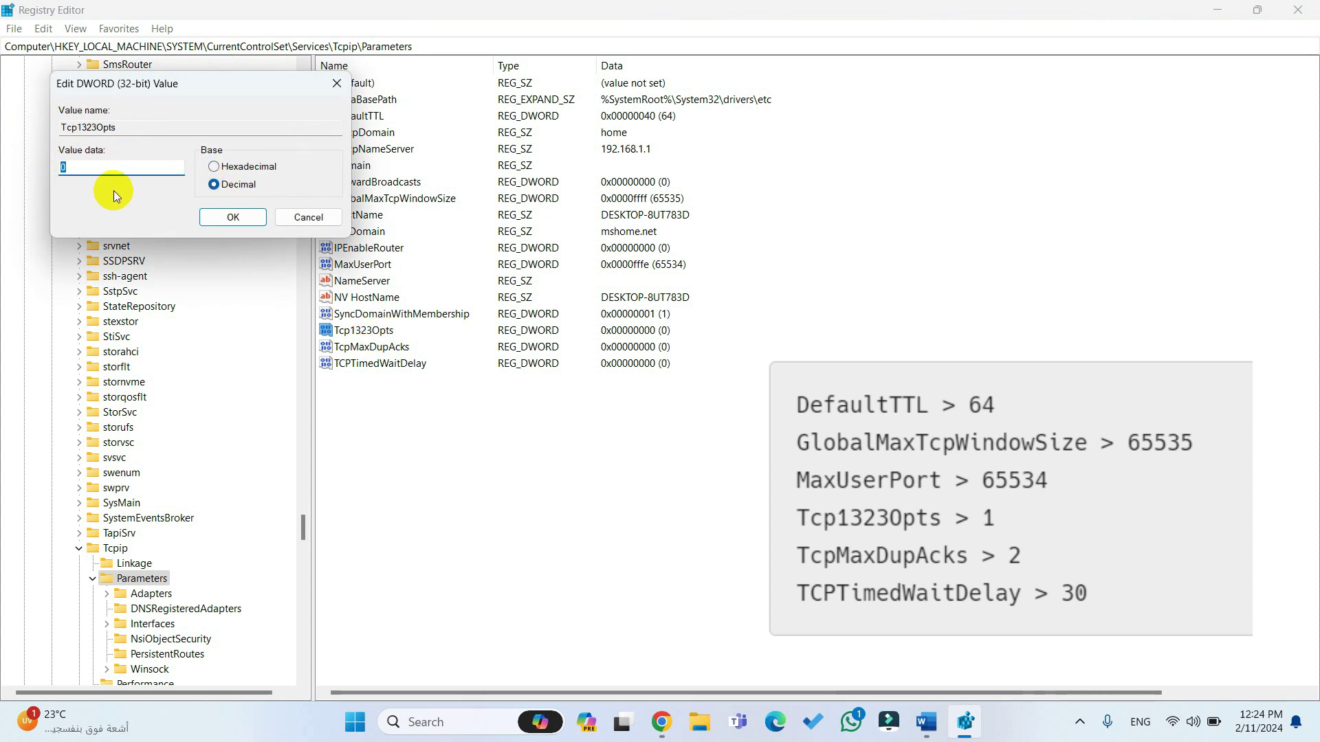
{"action": "type", "text": "1"}
{"action": "left_click", "coordinate": [227, 218]}
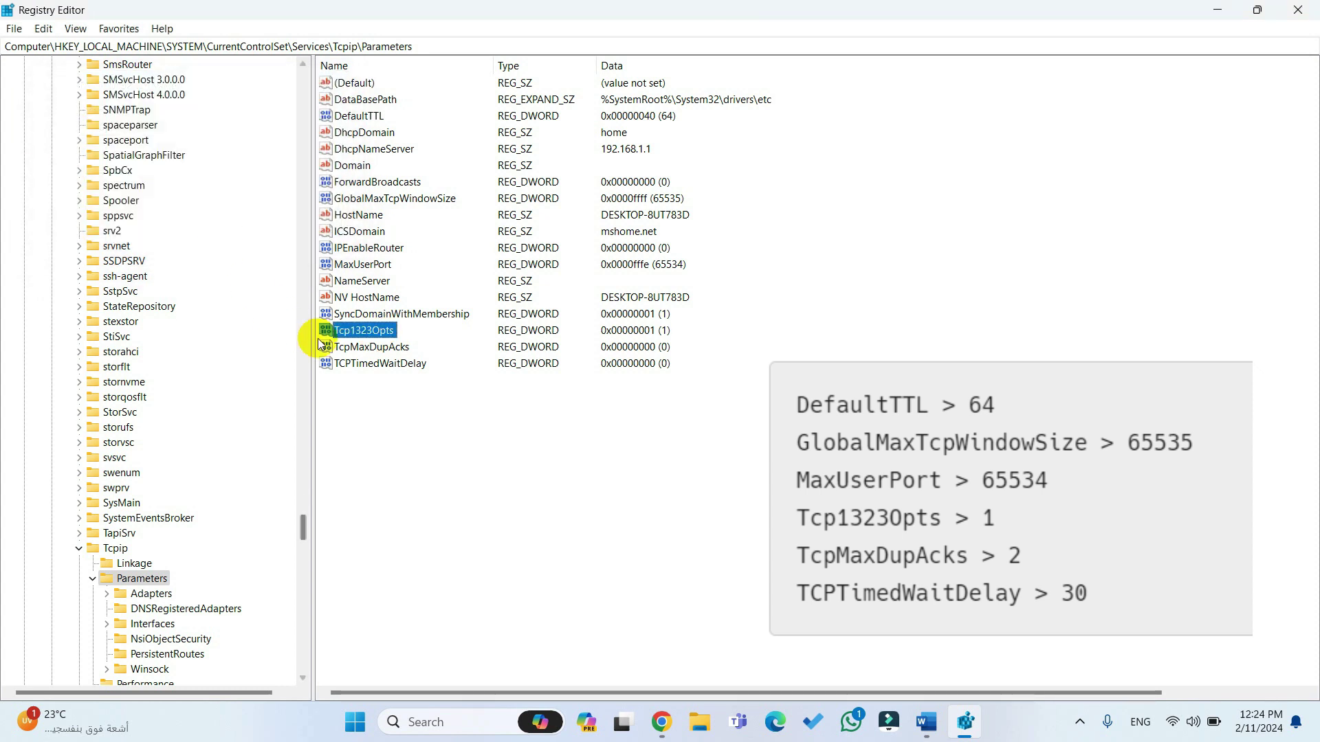
{"action": "left_click", "coordinate": [365, 347]}
{"action": "double_click", "coordinate": [406, 349]}
{"action": "left_click", "coordinate": [242, 184]}
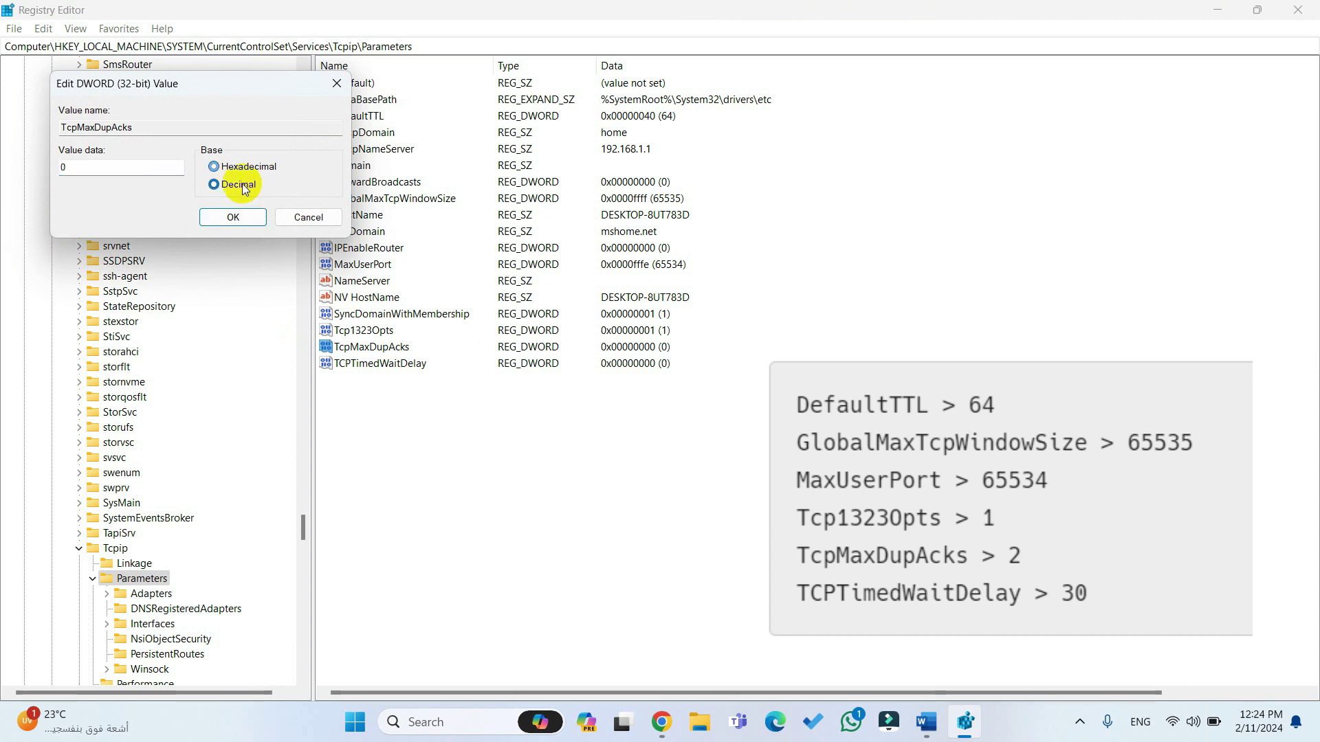
{"action": "left_click_drag", "start_coordinate": [83, 168], "coordinate": [101, 192]}
{"action": "type", "text": "2"}
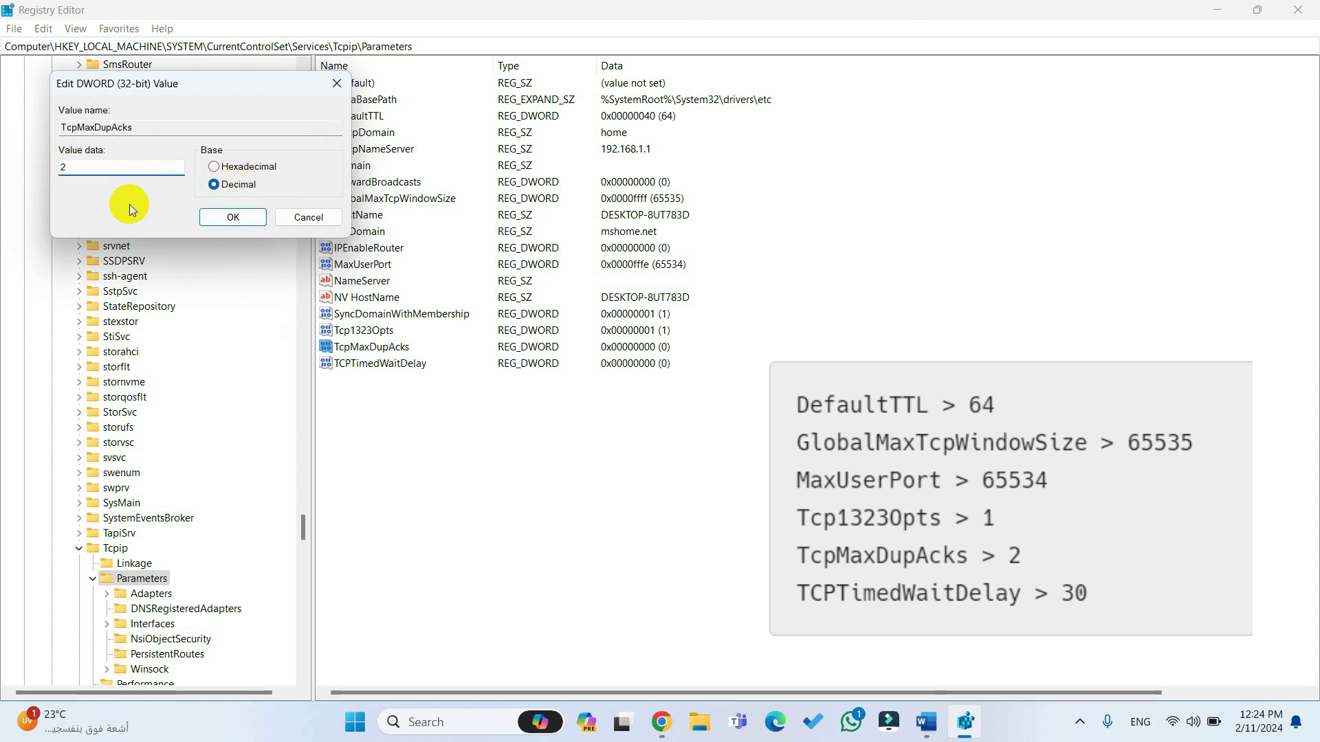
{"action": "left_click", "coordinate": [217, 218]}
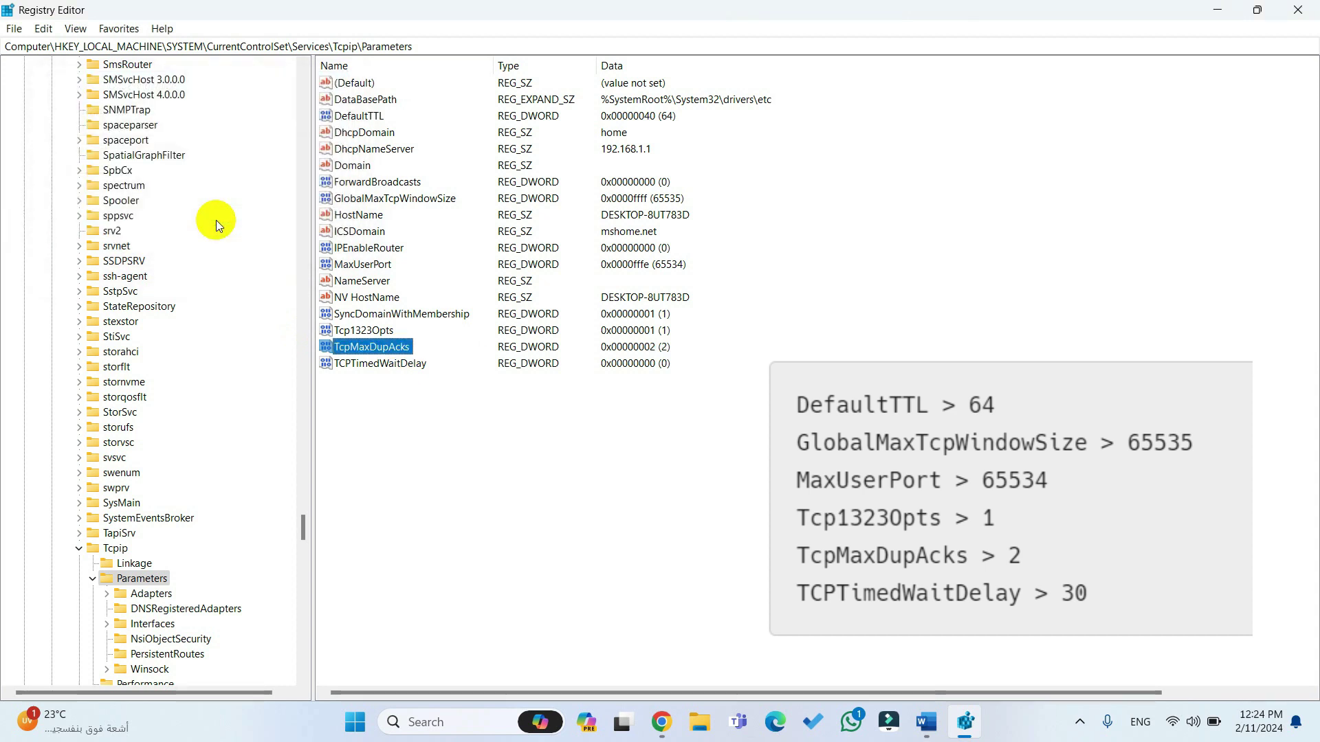
Step: Set TCPTimedWaitDelay to decimal 30
{"action": "left_click", "coordinate": [397, 364]}
{"action": "double_click", "coordinate": [398, 364]}
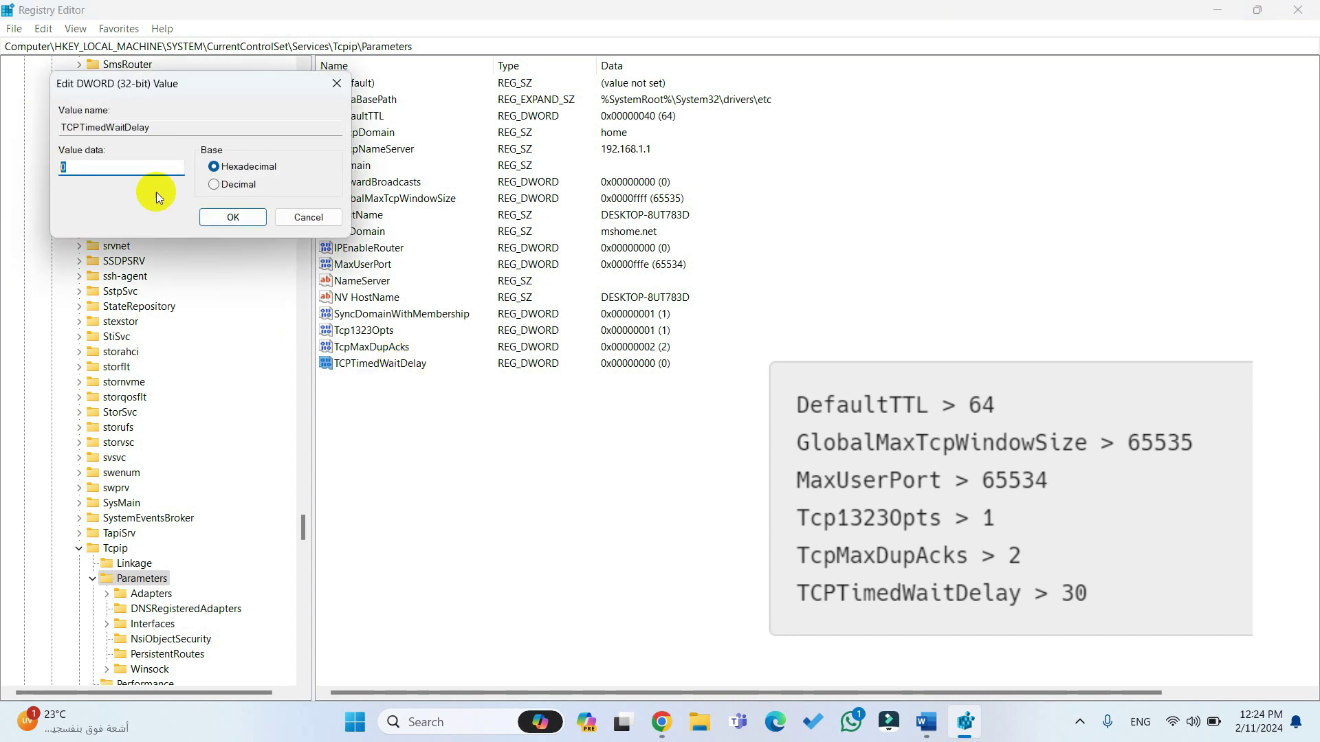
{"action": "left_click", "coordinate": [214, 184]}
{"action": "left_click_drag", "start_coordinate": [69, 168], "coordinate": [112, 191]}
{"action": "type", "text": "30"}
{"action": "left_click", "coordinate": [230, 218]}
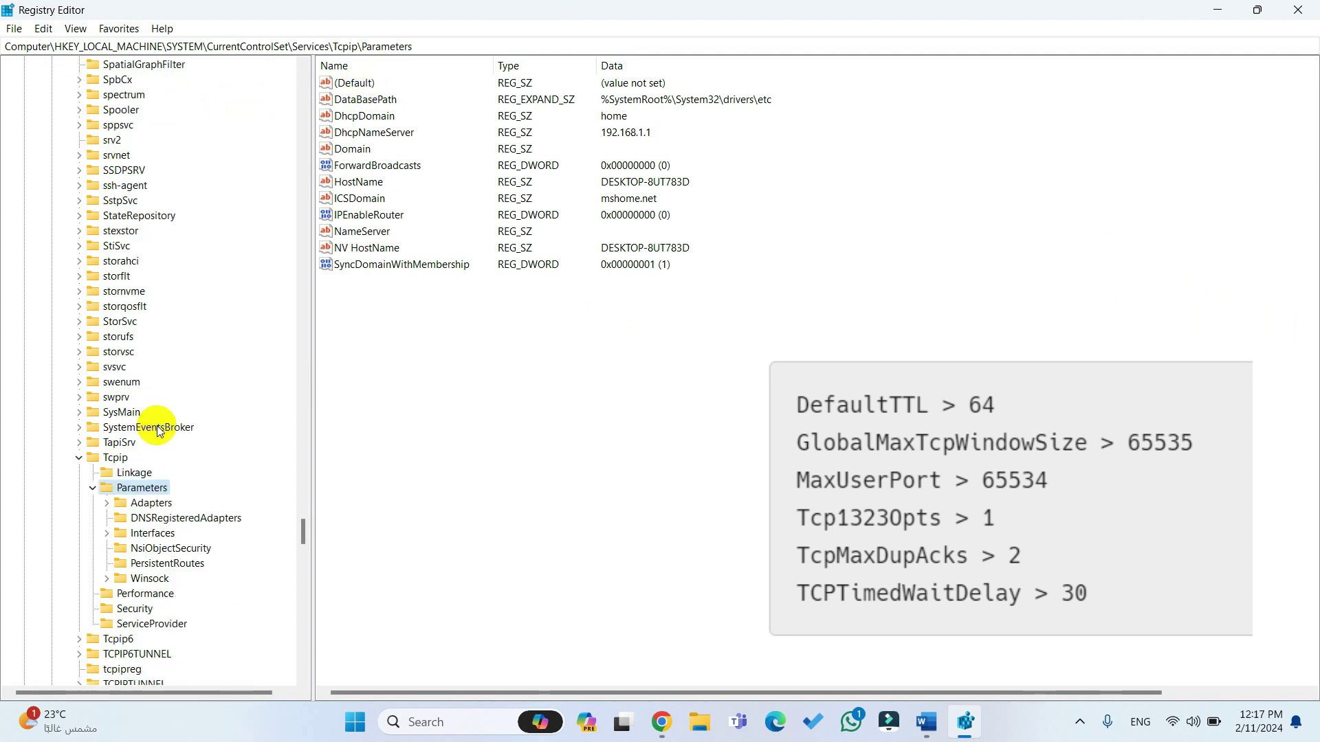
Step: Create DefaultTTL and GlobalMaxTcpWindowSize DWORD (32-bit) values in Tcpip Parameters
{"action": "scroll", "coordinate": [159, 369], "scroll_direction": "down", "scroll_amount": 2}
{"action": "key", "text": "Left"}
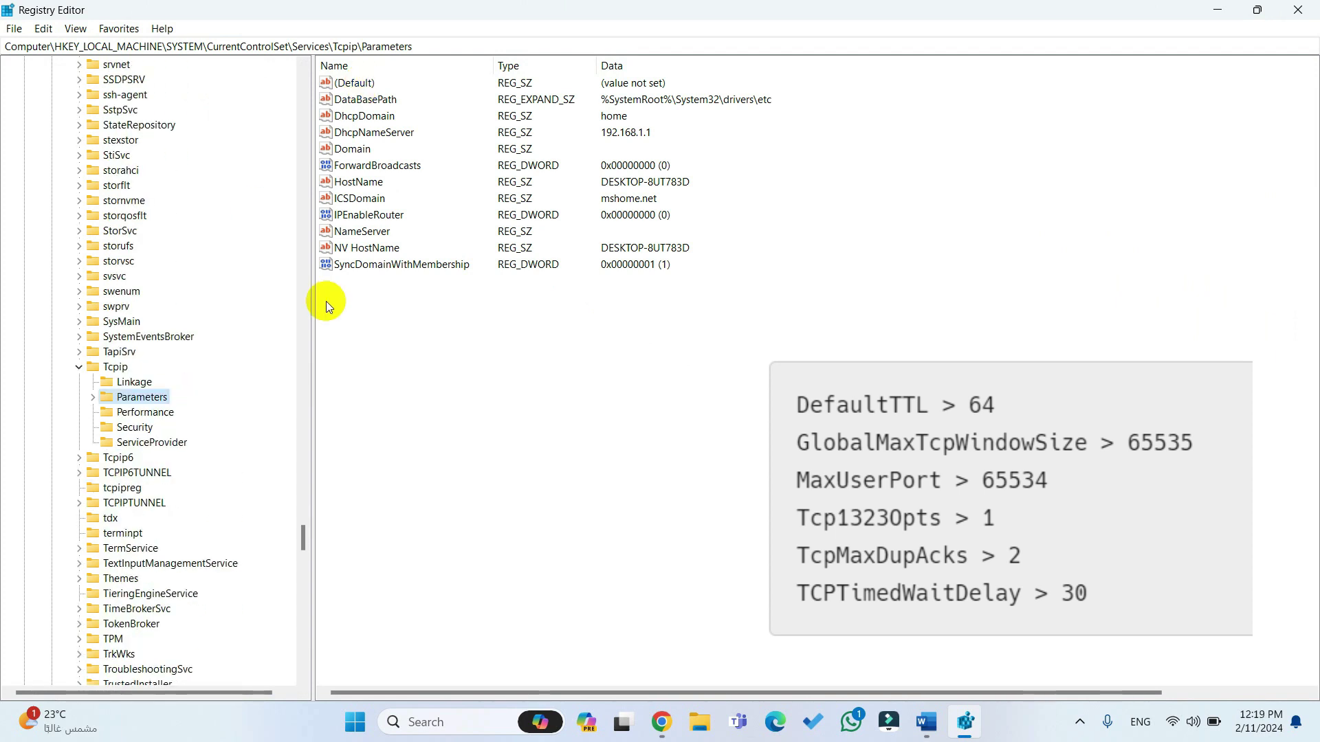
{"action": "right_click", "coordinate": [160, 397]}
{"action": "mouse_move", "coordinate": [220, 425]}
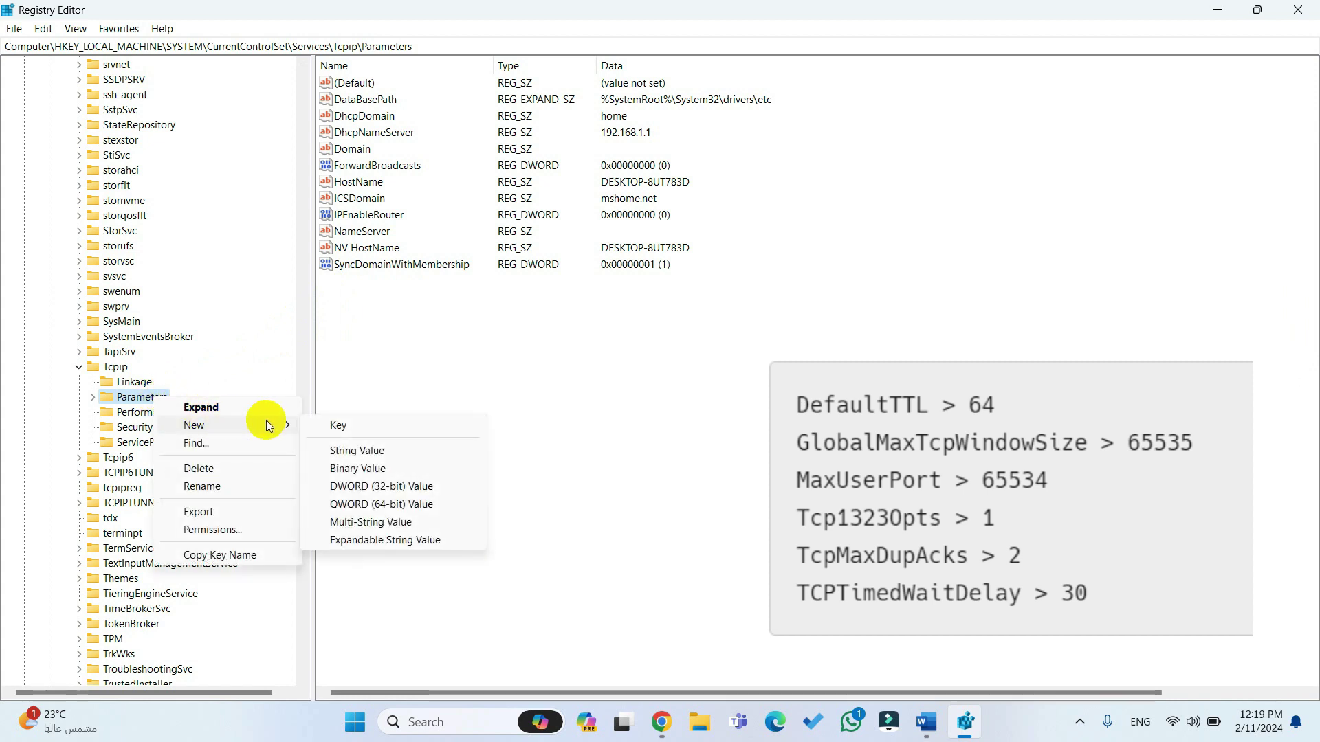
{"action": "left_click", "coordinate": [385, 486]}
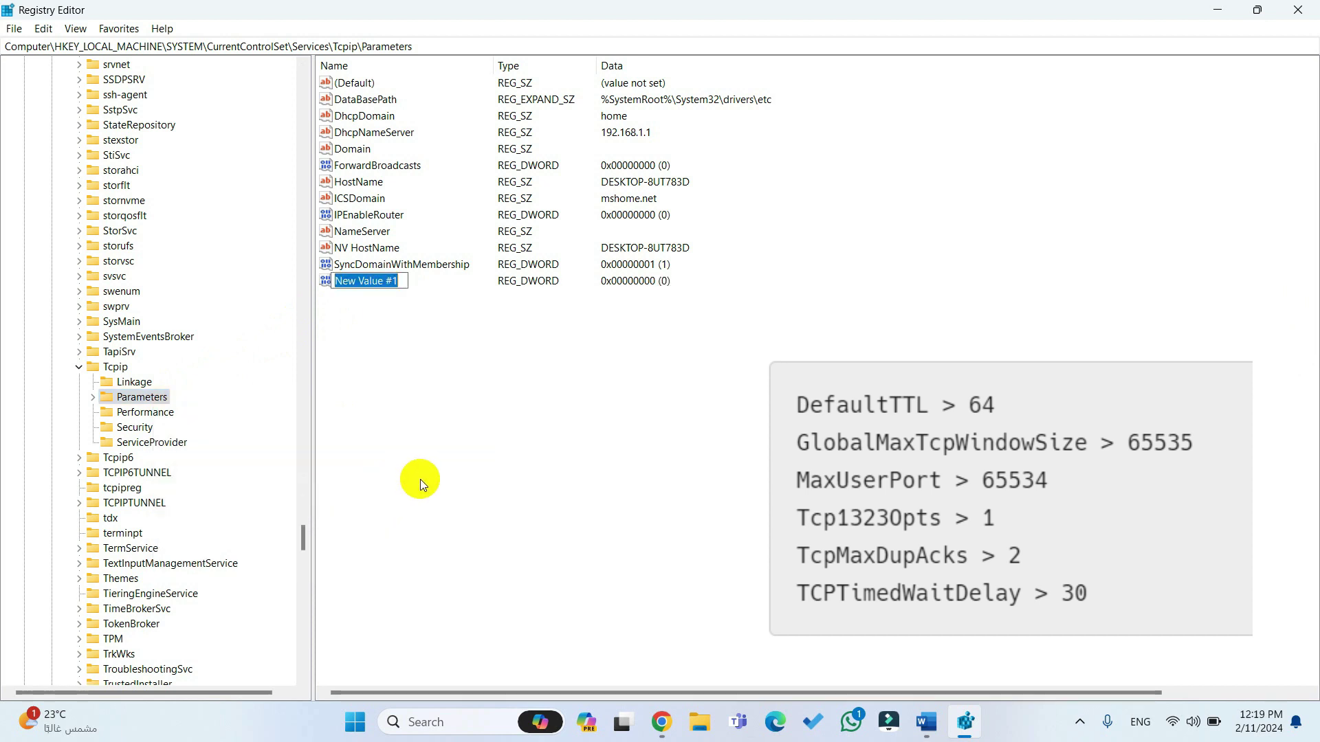
{"action": "type", "text": "De"}
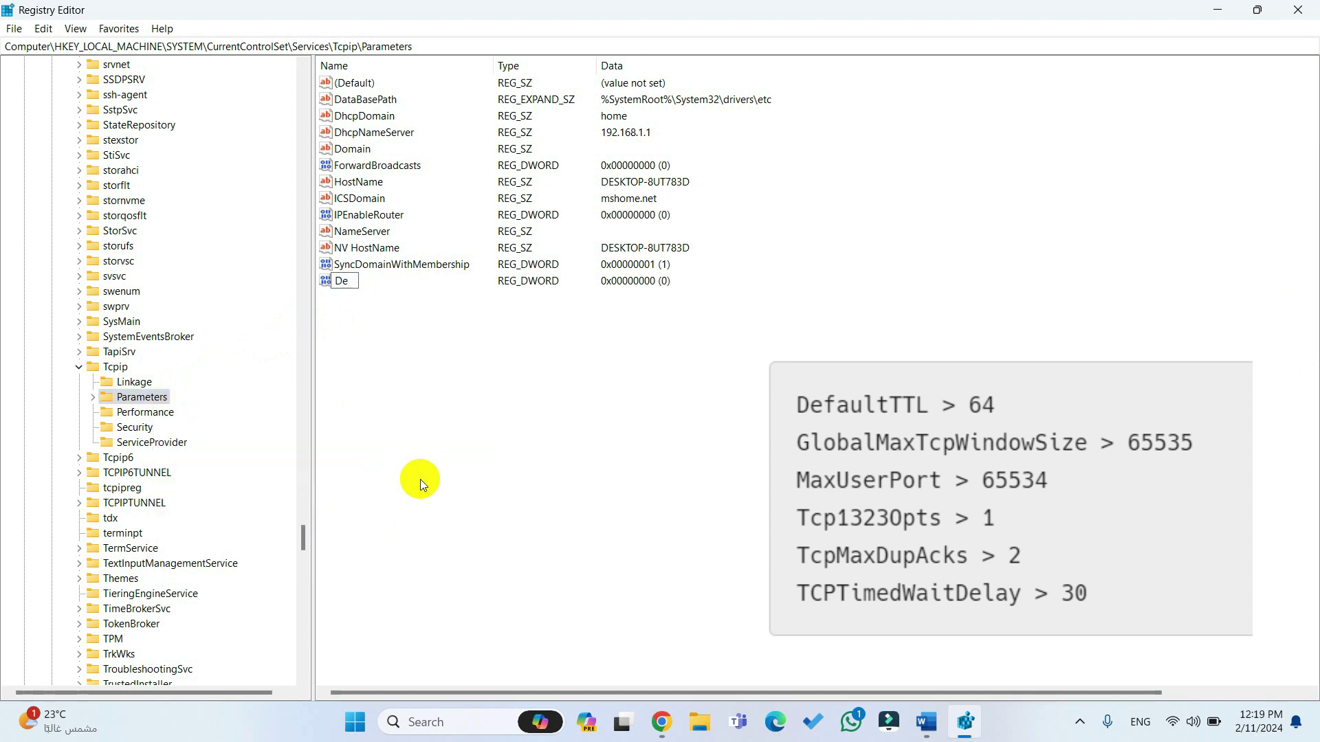
{"action": "type", "text": "faultTTL"}
{"action": "key", "text": "Return"}
{"action": "right_click", "coordinate": [141, 399]}
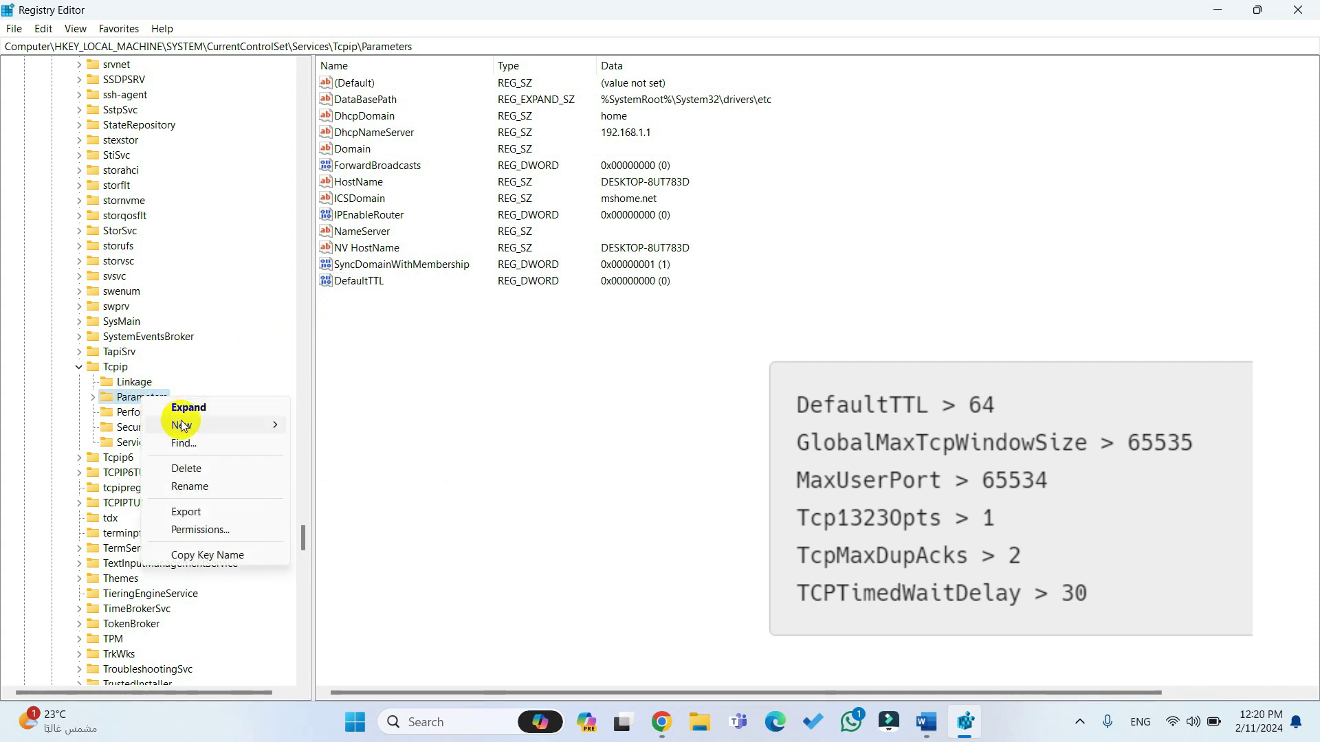
{"action": "mouse_move", "coordinate": [206, 426]}
{"action": "left_click", "coordinate": [371, 489]}
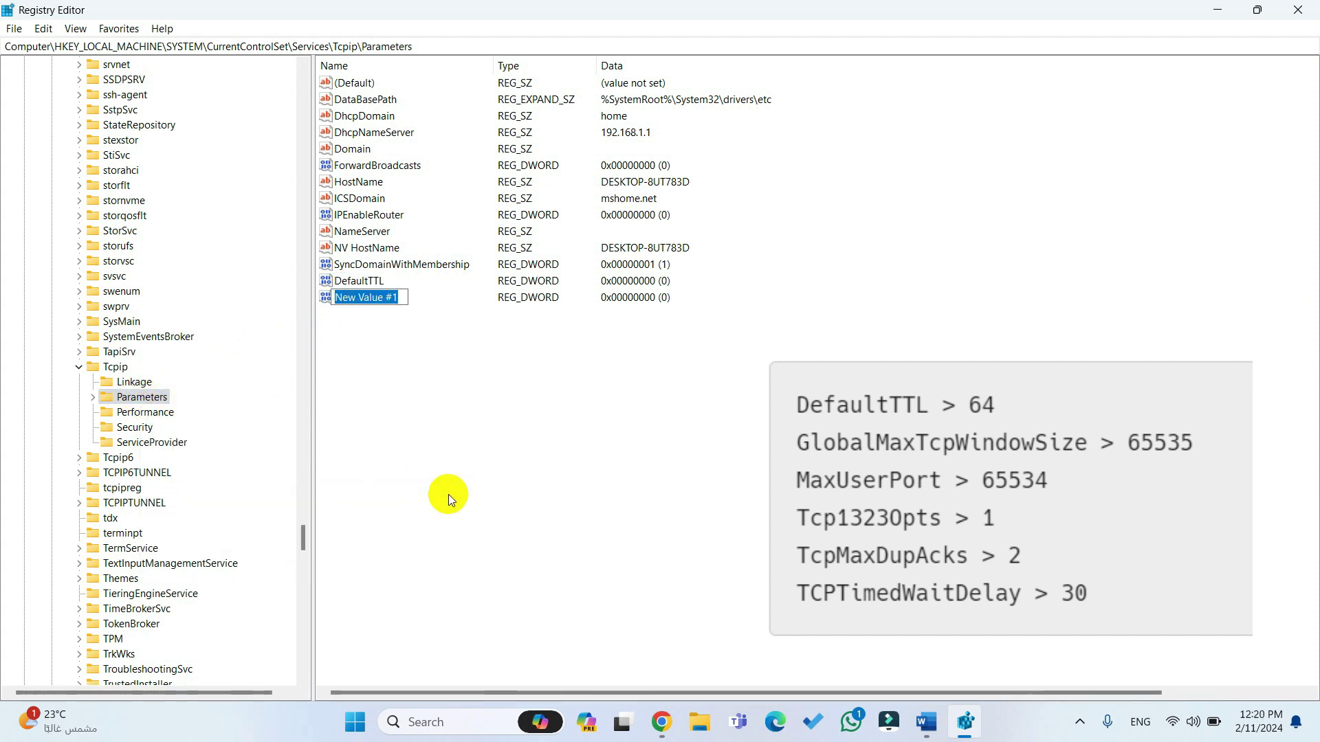
{"action": "type", "text": "GlobalMaxTcpWindowSize"}
{"action": "key", "text": "Return"}
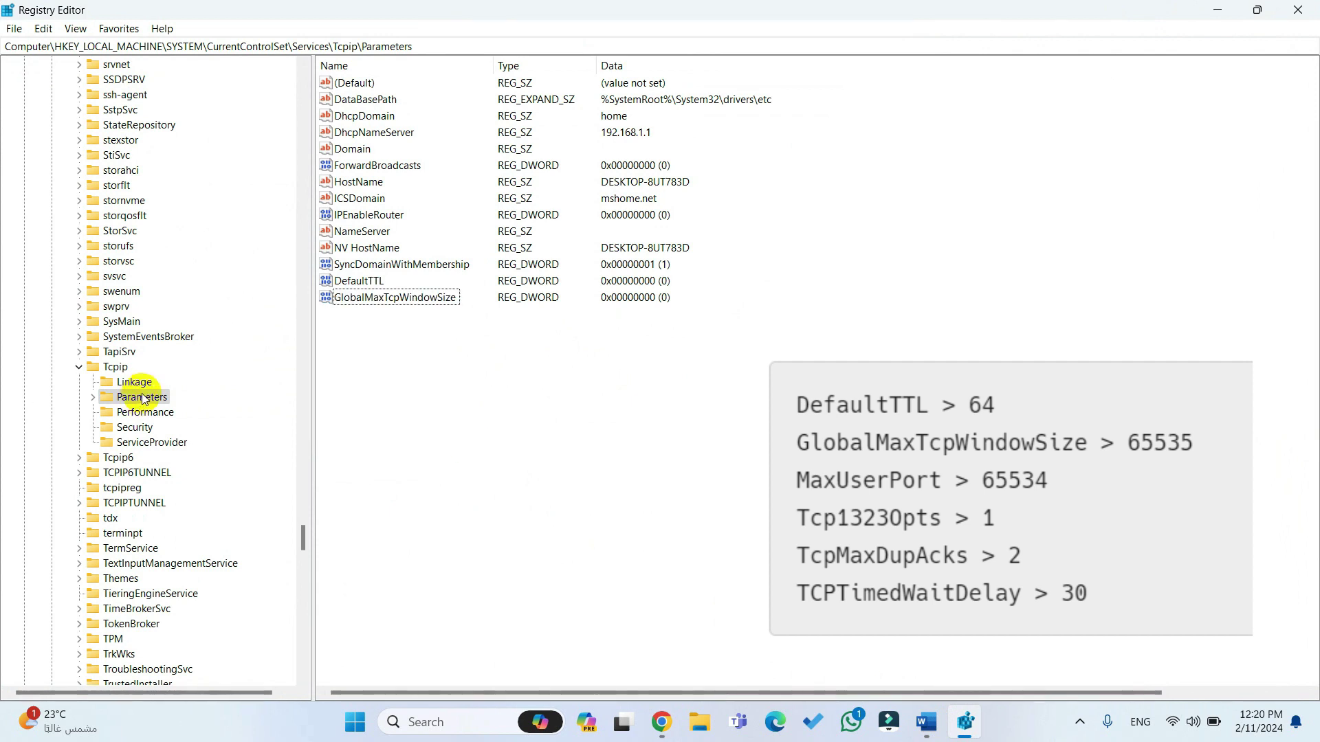
Step: Add MaxUserPort and Tcp1323Opts DWORD (32-bit) values to Parameters
{"action": "right_click", "coordinate": [141, 398]}
{"action": "mouse_move", "coordinate": [191, 422]}
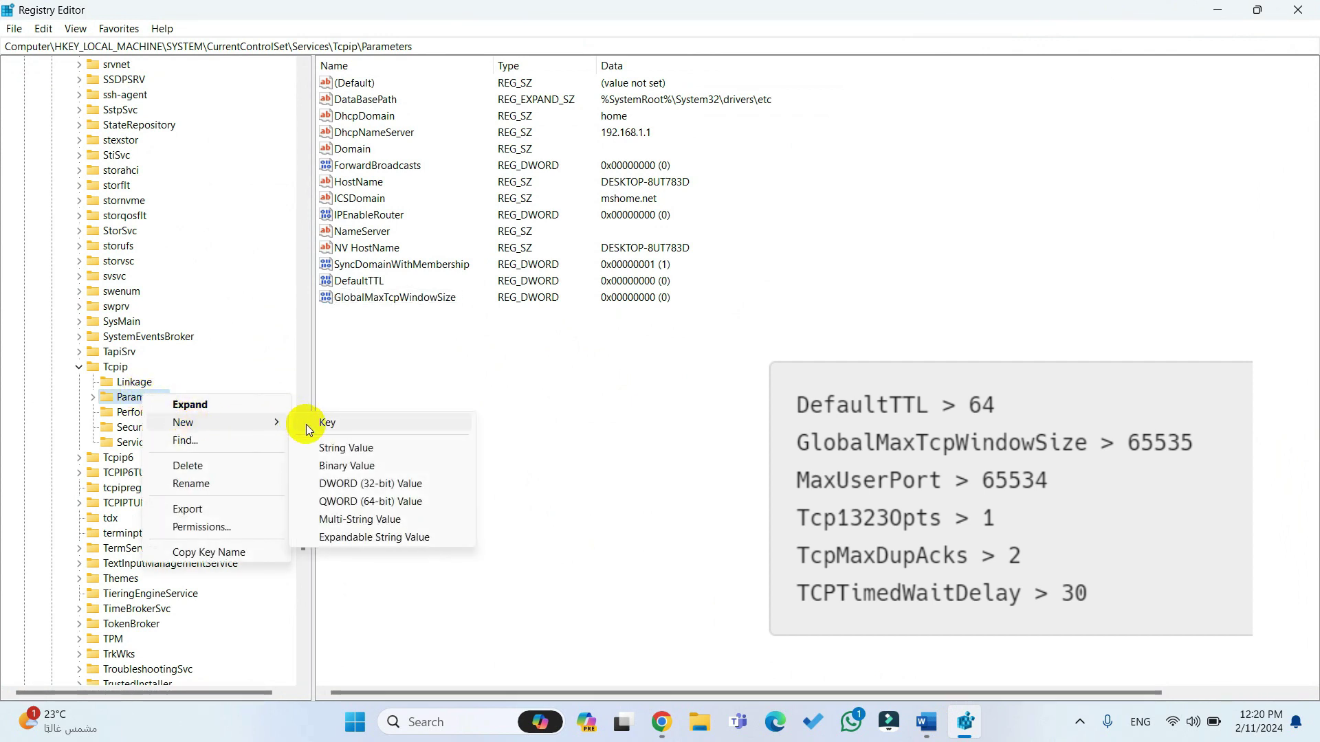
{"action": "left_click", "coordinate": [370, 484]}
{"action": "type", "text": "MaxUserPort"}
{"action": "key", "text": "Return"}
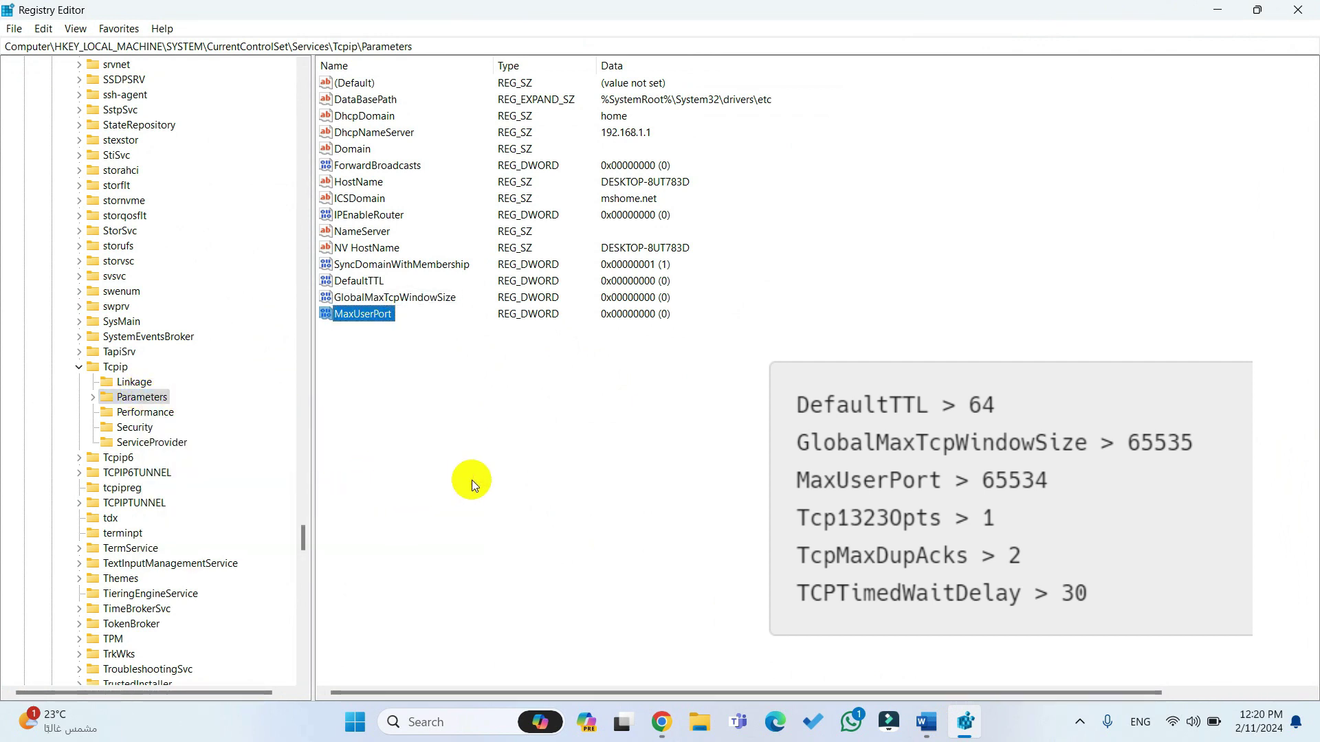
{"action": "right_click", "coordinate": [131, 398]}
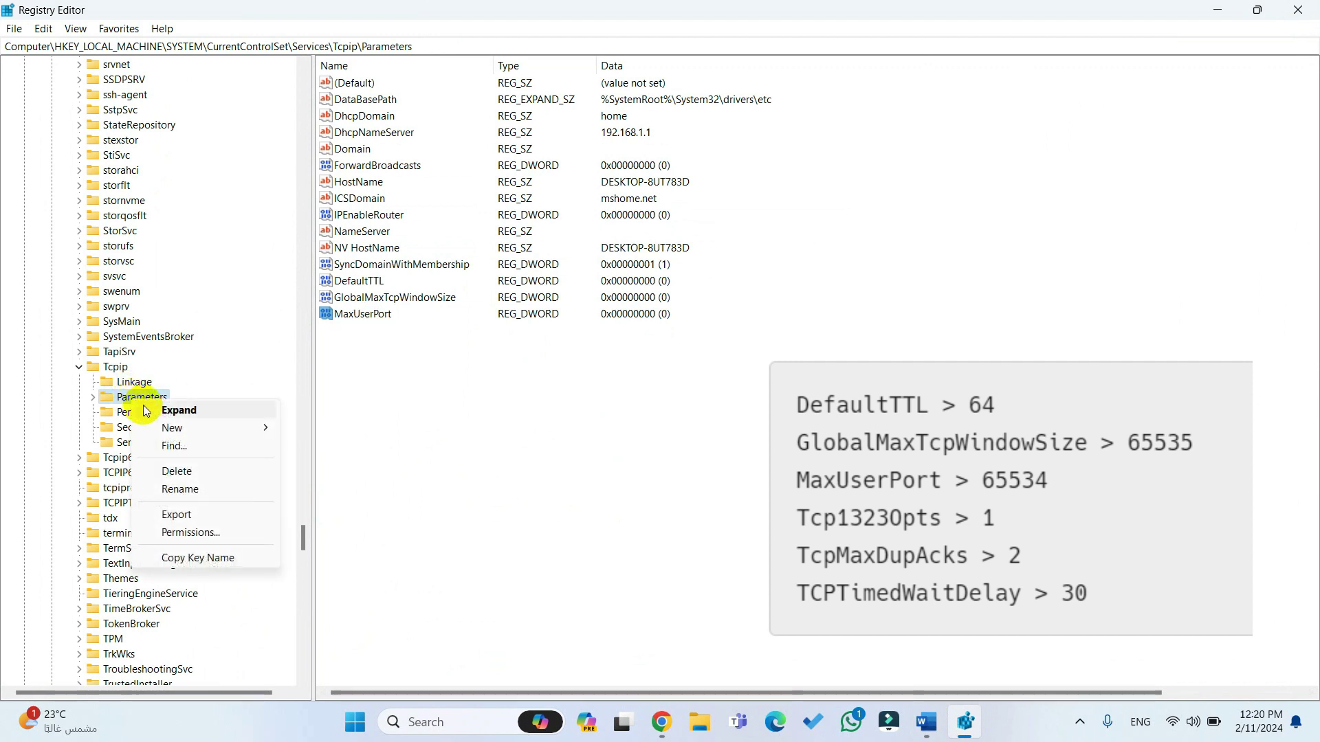
{"action": "mouse_move", "coordinate": [177, 428]}
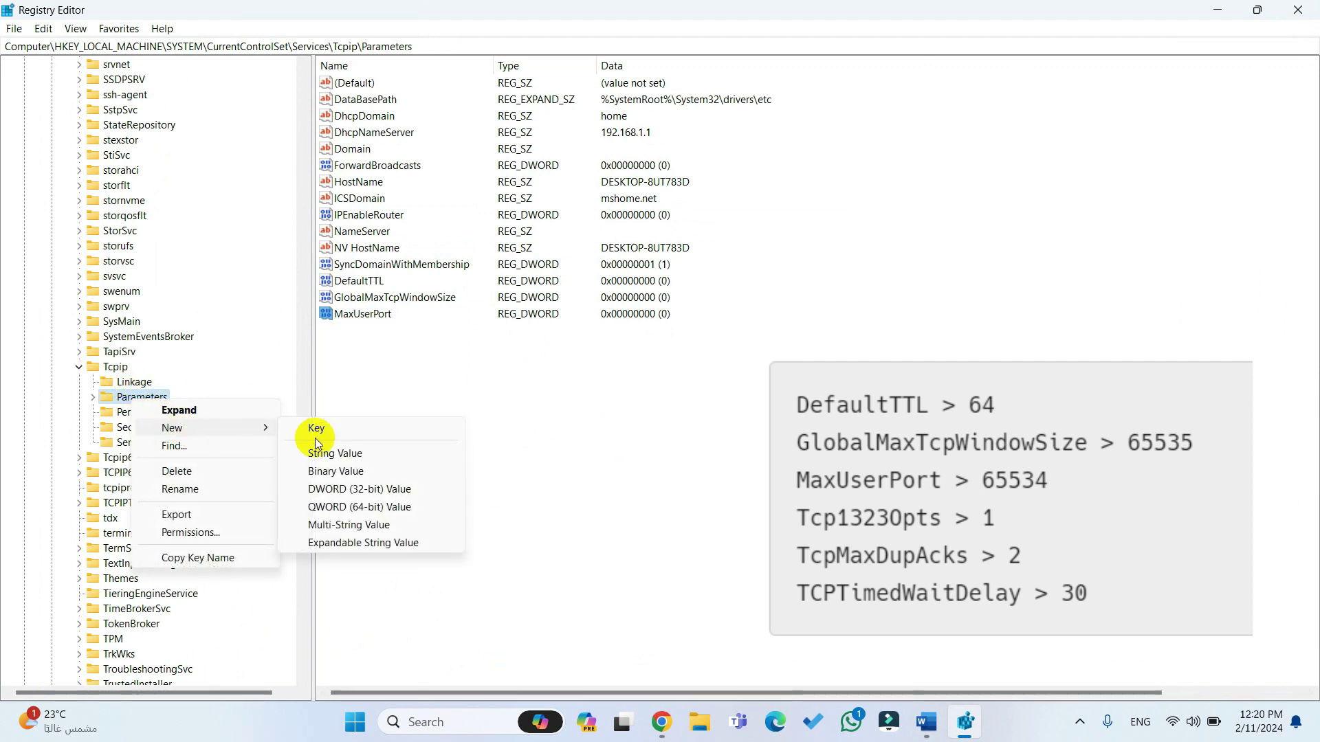
{"action": "left_click", "coordinate": [389, 490]}
{"action": "type", "text": "Tcp1323Opts"}
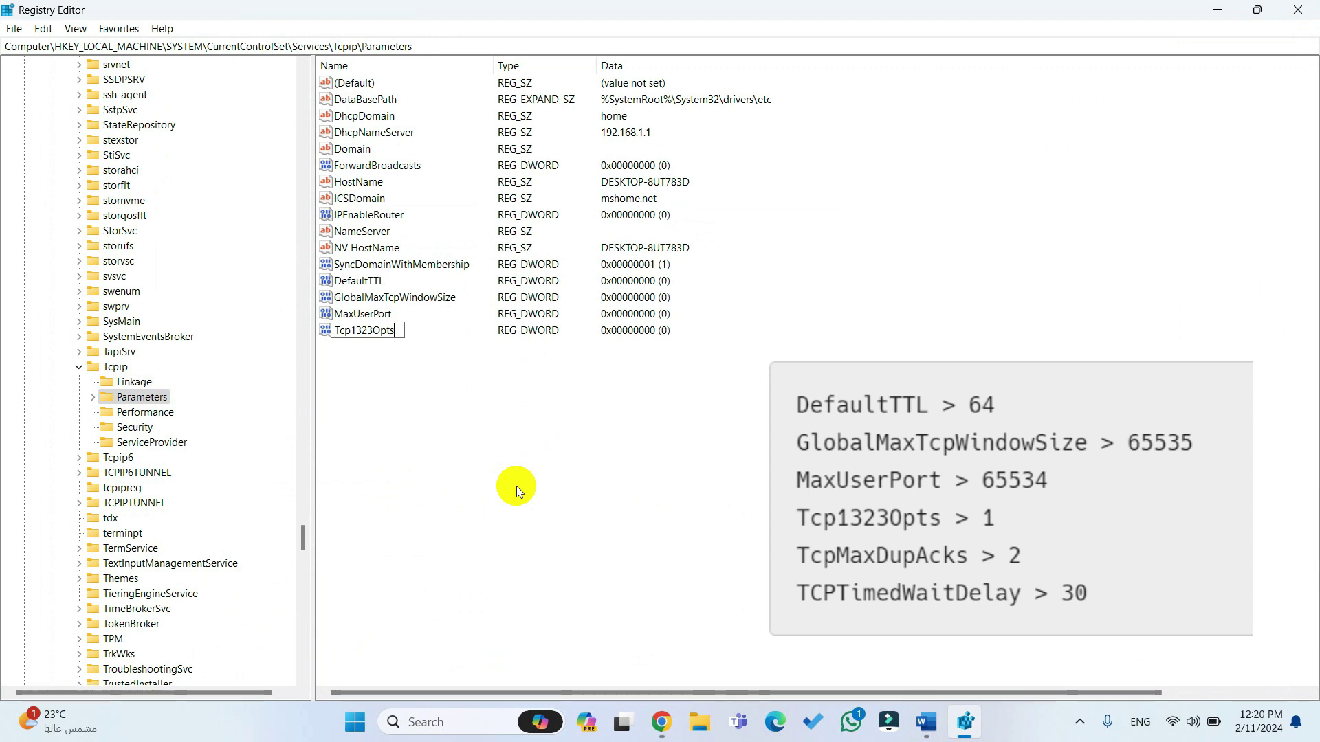
{"action": "key", "text": "Return"}
Step: Add TcpMaxDupAcks and TCPTimedWaitDelay DWORD (32-bit) values to Parameters
{"action": "right_click", "coordinate": [139, 401]}
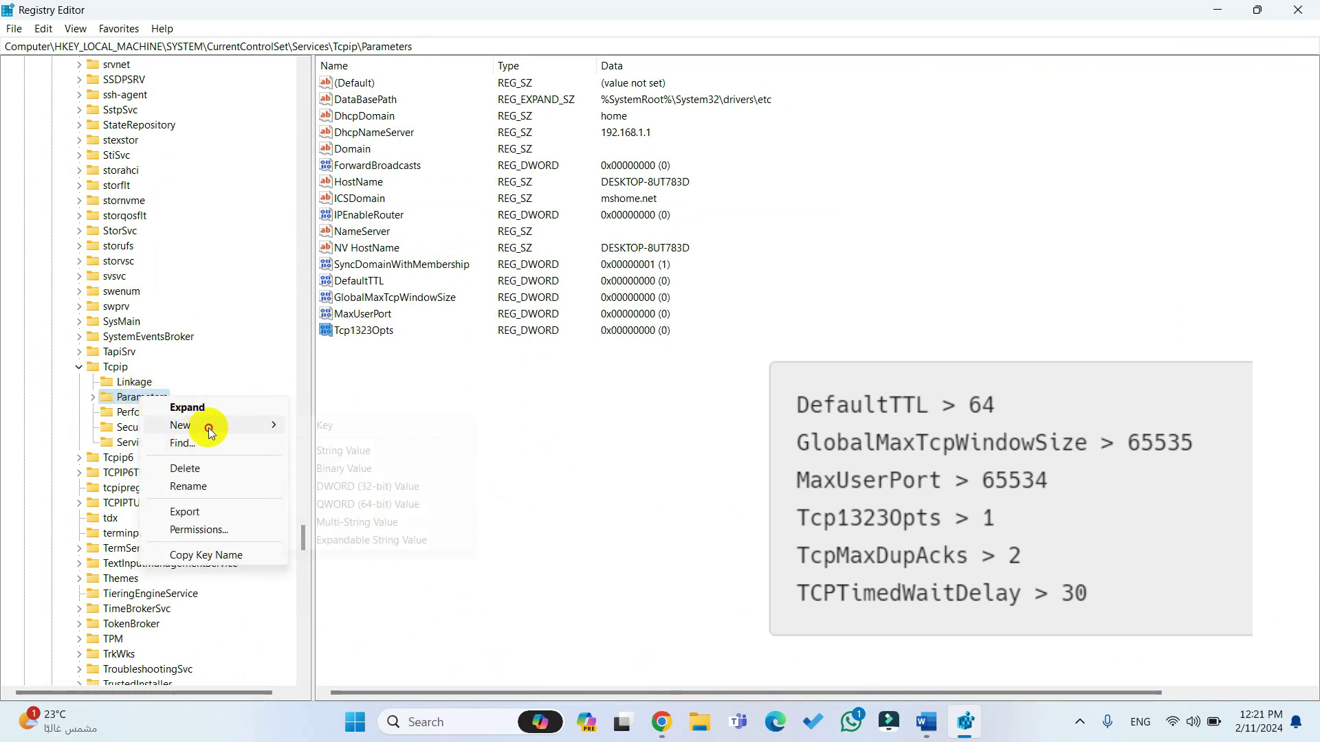
{"action": "mouse_move", "coordinate": [208, 427]}
{"action": "left_click", "coordinate": [387, 488]}
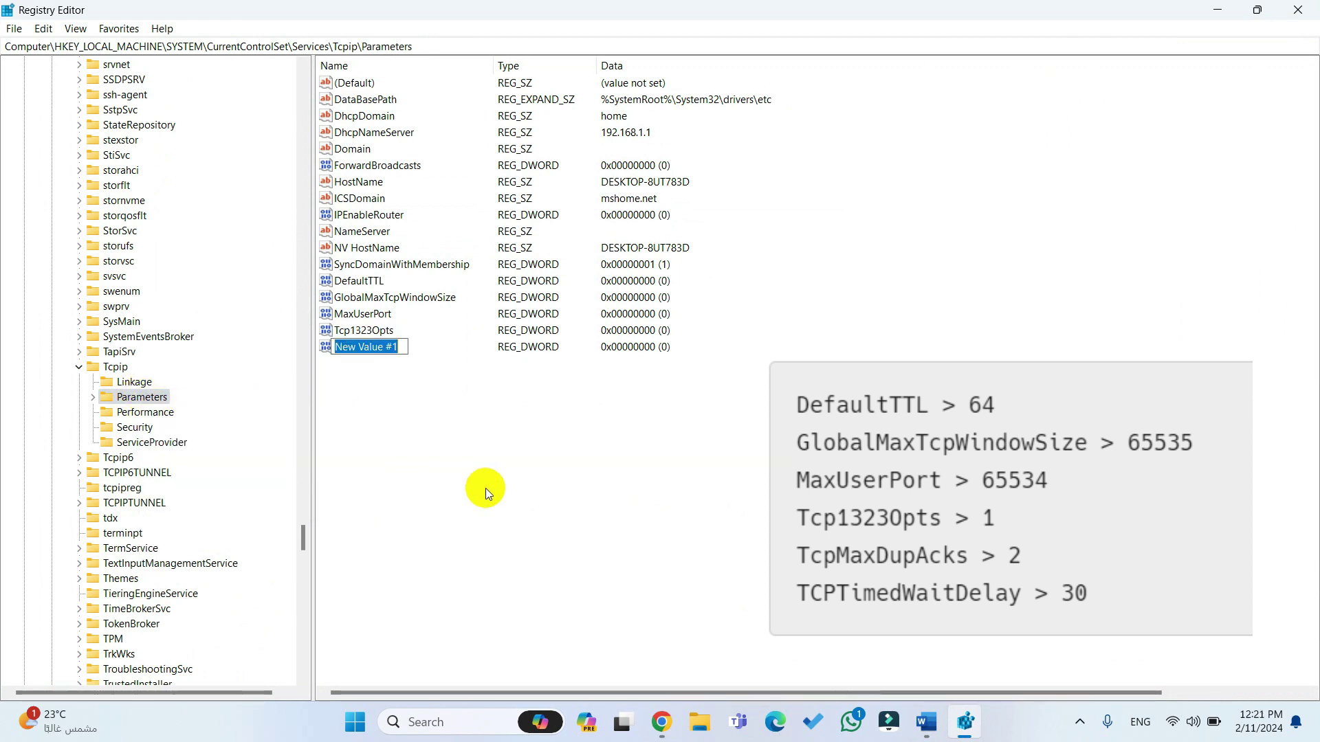
{"action": "type", "text": "TcpMaxDupAcks"}
{"action": "key", "text": "Return"}
{"action": "left_click", "coordinate": [142, 398]}
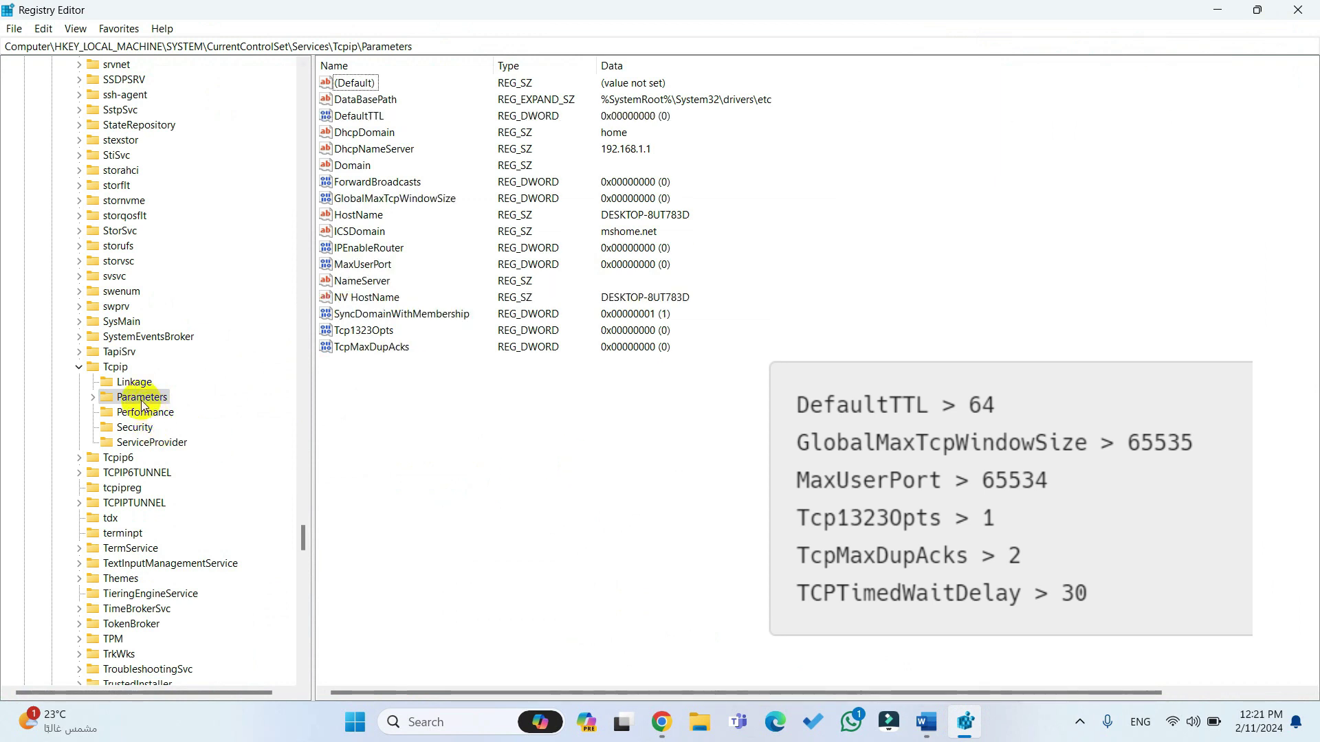
{"action": "right_click", "coordinate": [144, 402]}
{"action": "mouse_move", "coordinate": [196, 433]}
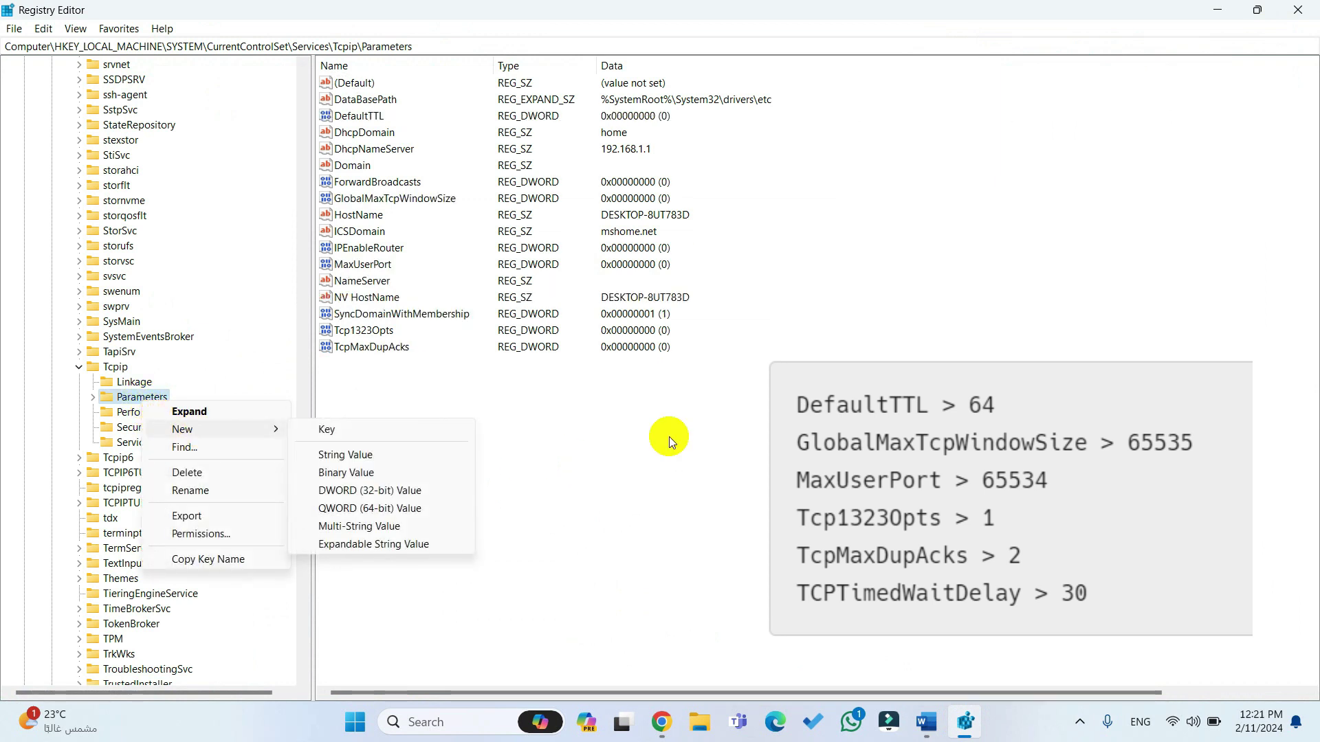
{"action": "left_click", "coordinate": [376, 491]}
{"action": "type", "text": "TCPTimedWaitDelay"}
{"action": "key", "text": "Return"}
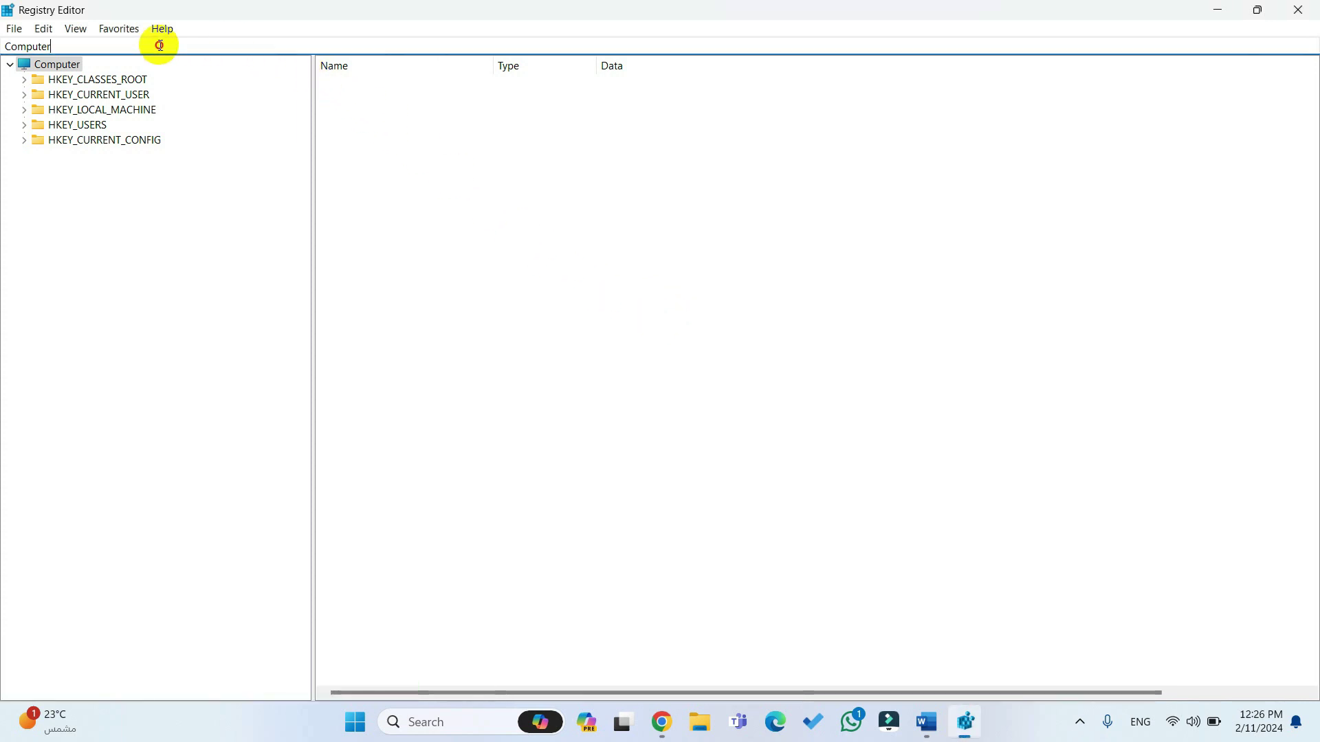
Step: Open the PowerSettings\54533251…\0cc5b647… key and set Attributes to decimal 0
{"action": "left_click", "coordinate": [16, 46]}
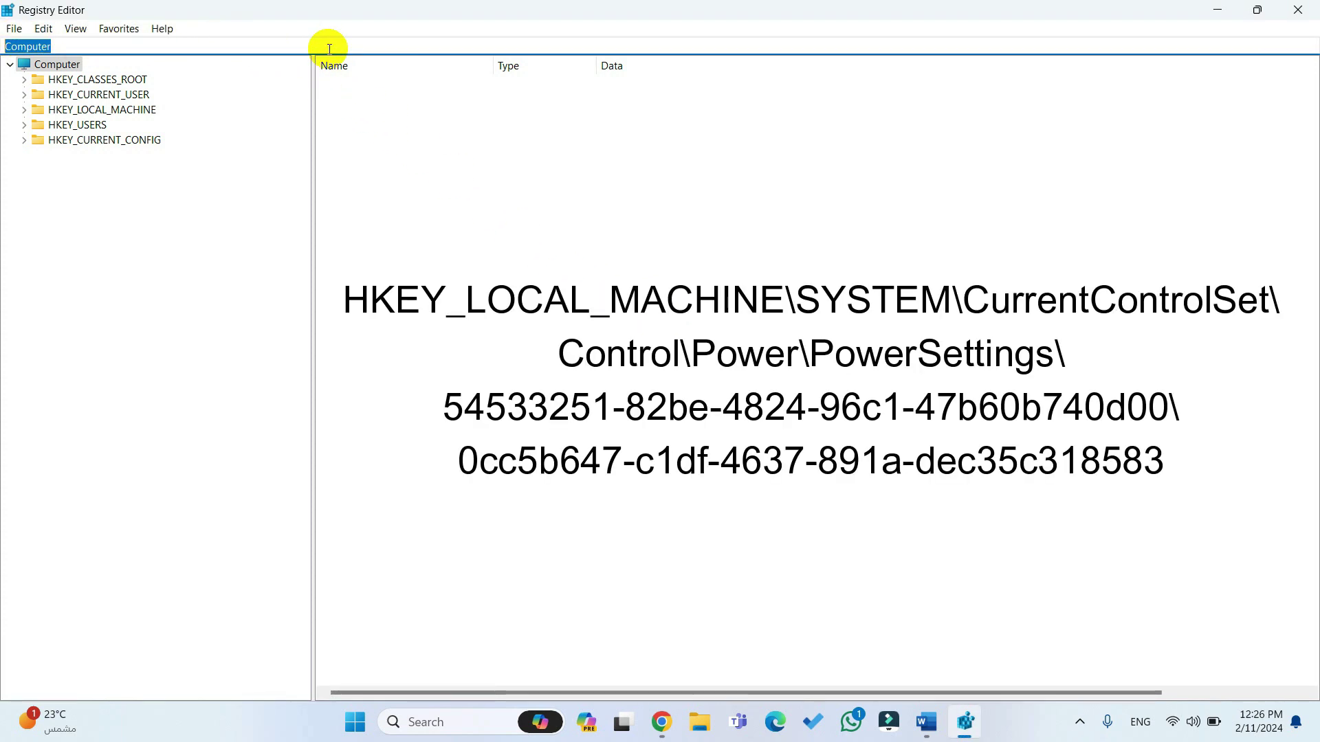
{"action": "key", "text": "ctrl+v"}
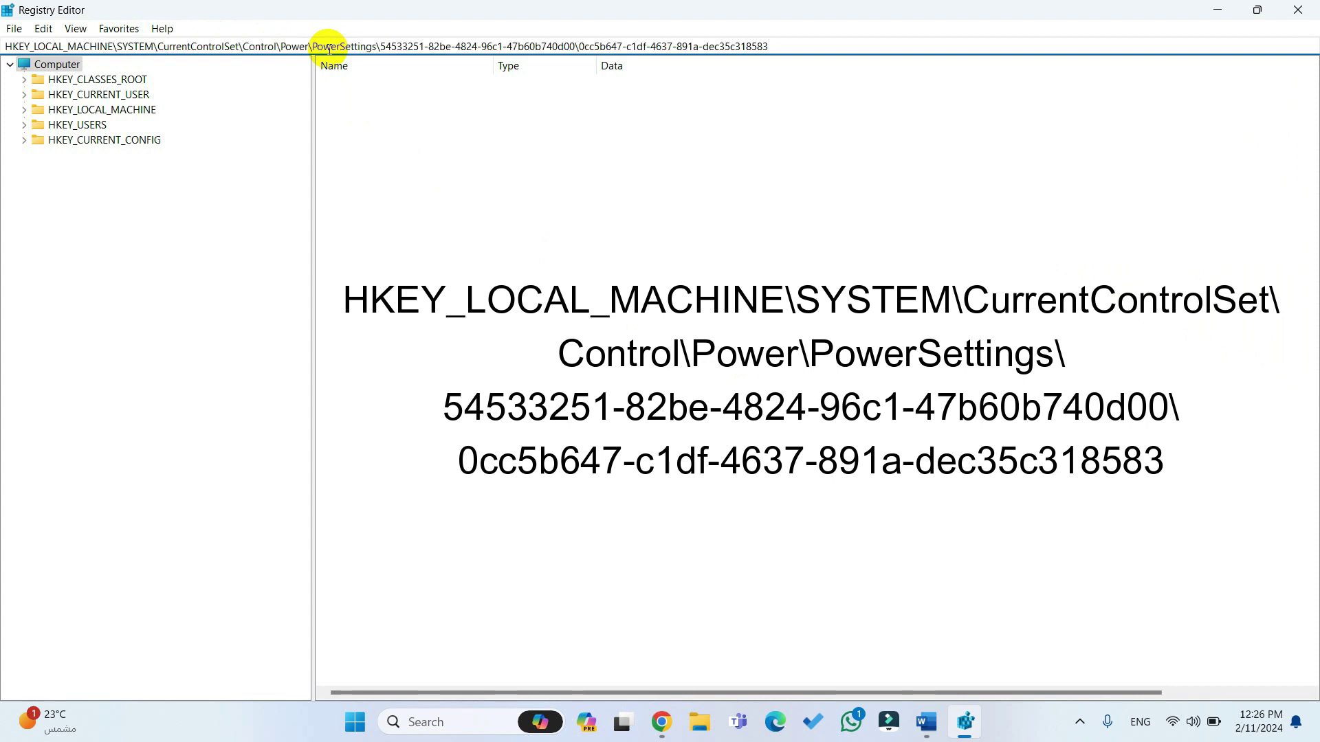
{"action": "key", "text": "Return"}
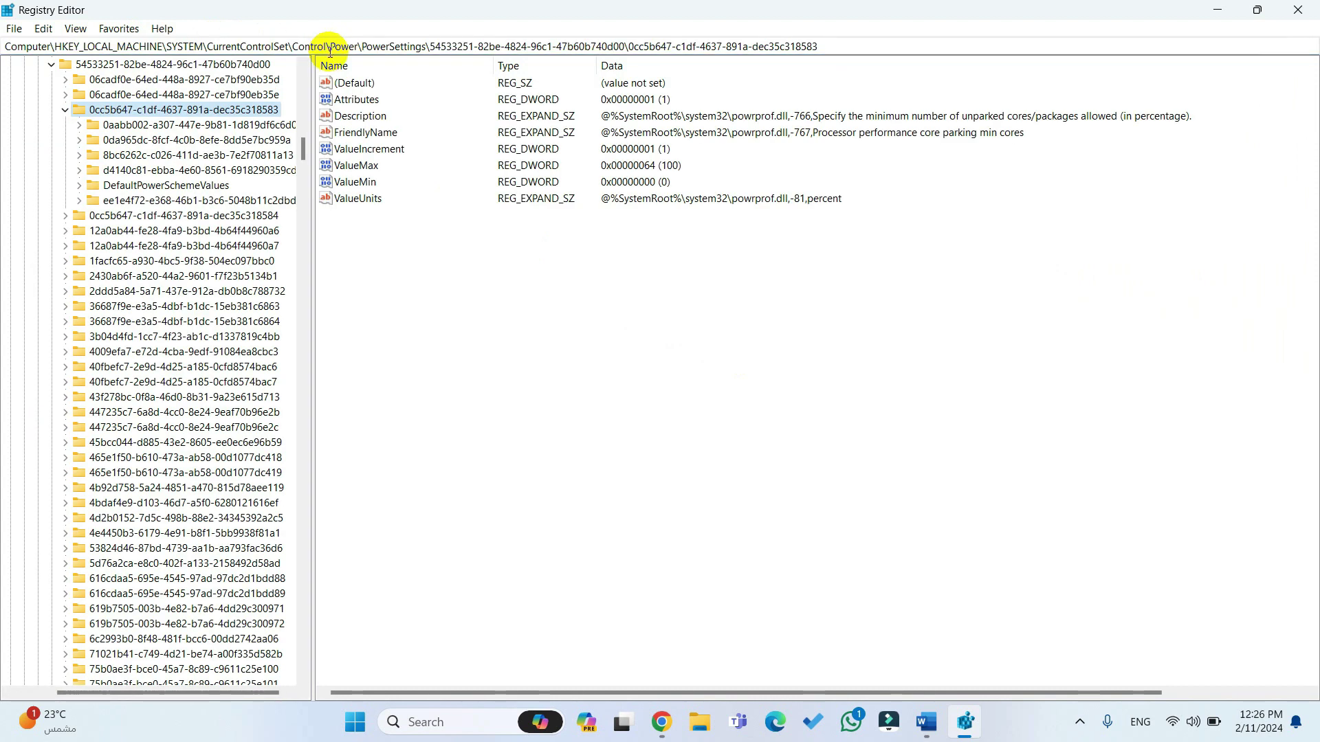
{"action": "double_click", "coordinate": [374, 102]}
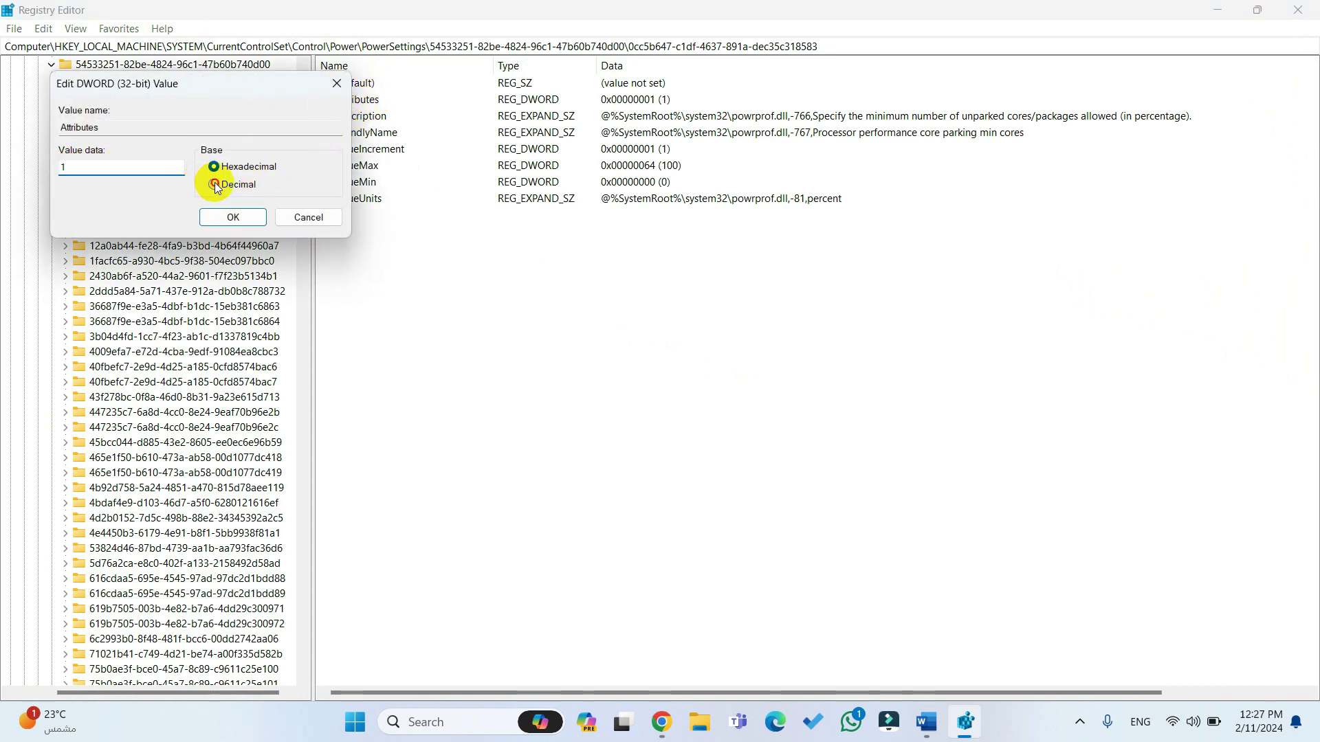
{"action": "left_click", "coordinate": [215, 185]}
{"action": "double_click", "coordinate": [56, 167]}
{"action": "type", "text": "0"}
{"action": "left_click", "coordinate": [210, 216]}
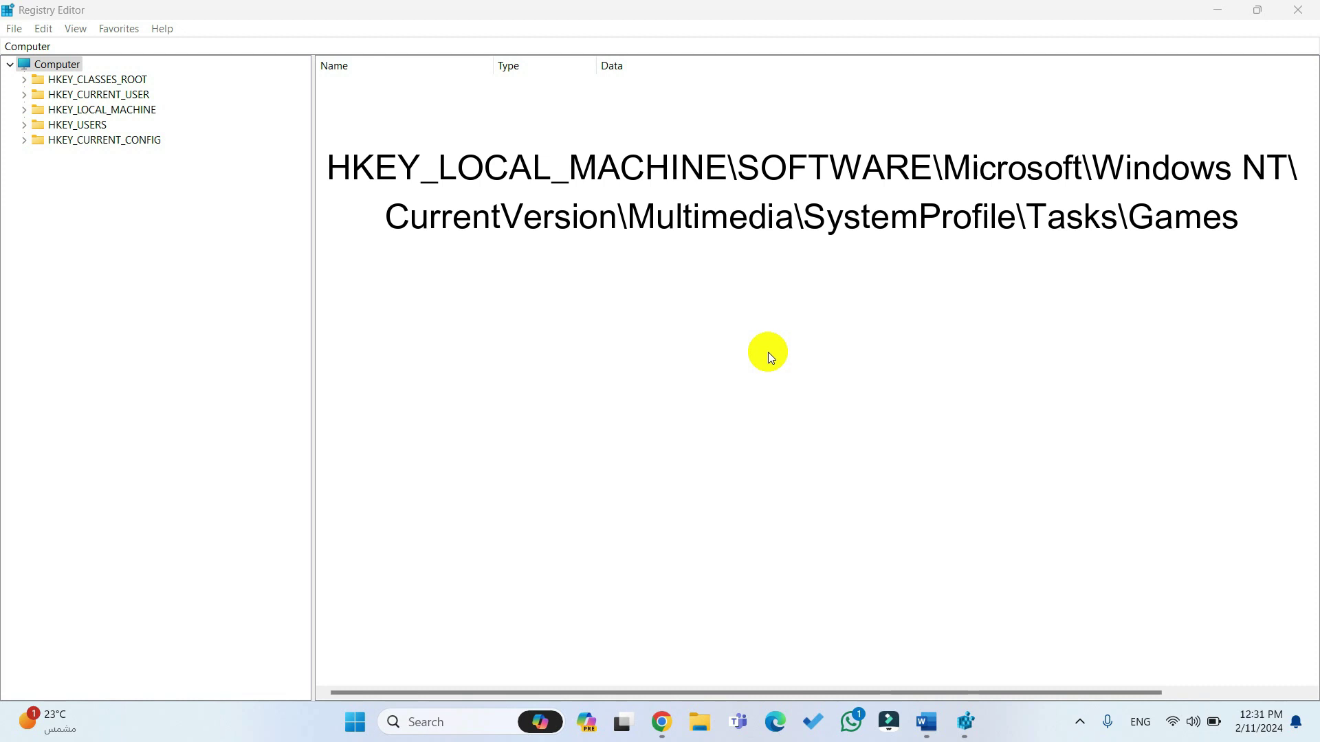
Step: Paste the Multimedia\SystemProfile\Tasks\Games path into the address bar and go there
{"action": "left_click", "coordinate": [332, 44]}
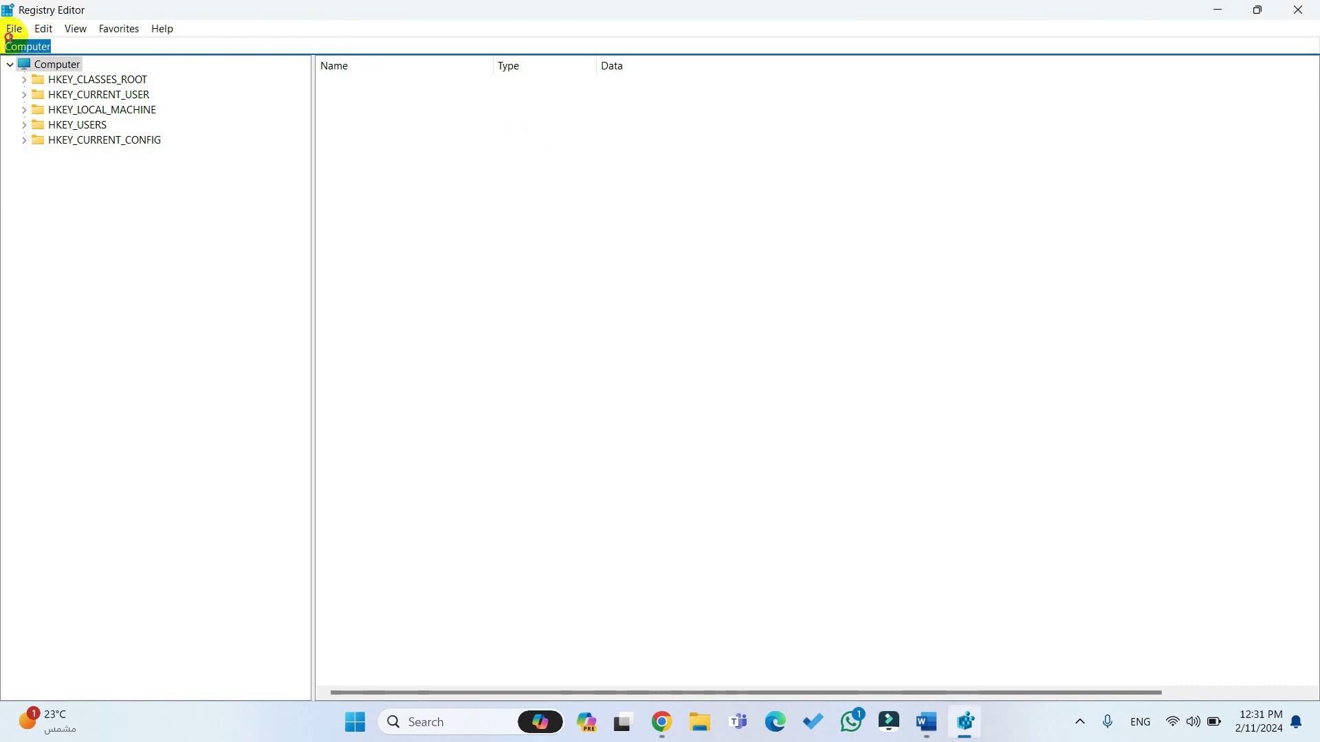
{"action": "double_click", "coordinate": [15, 45]}
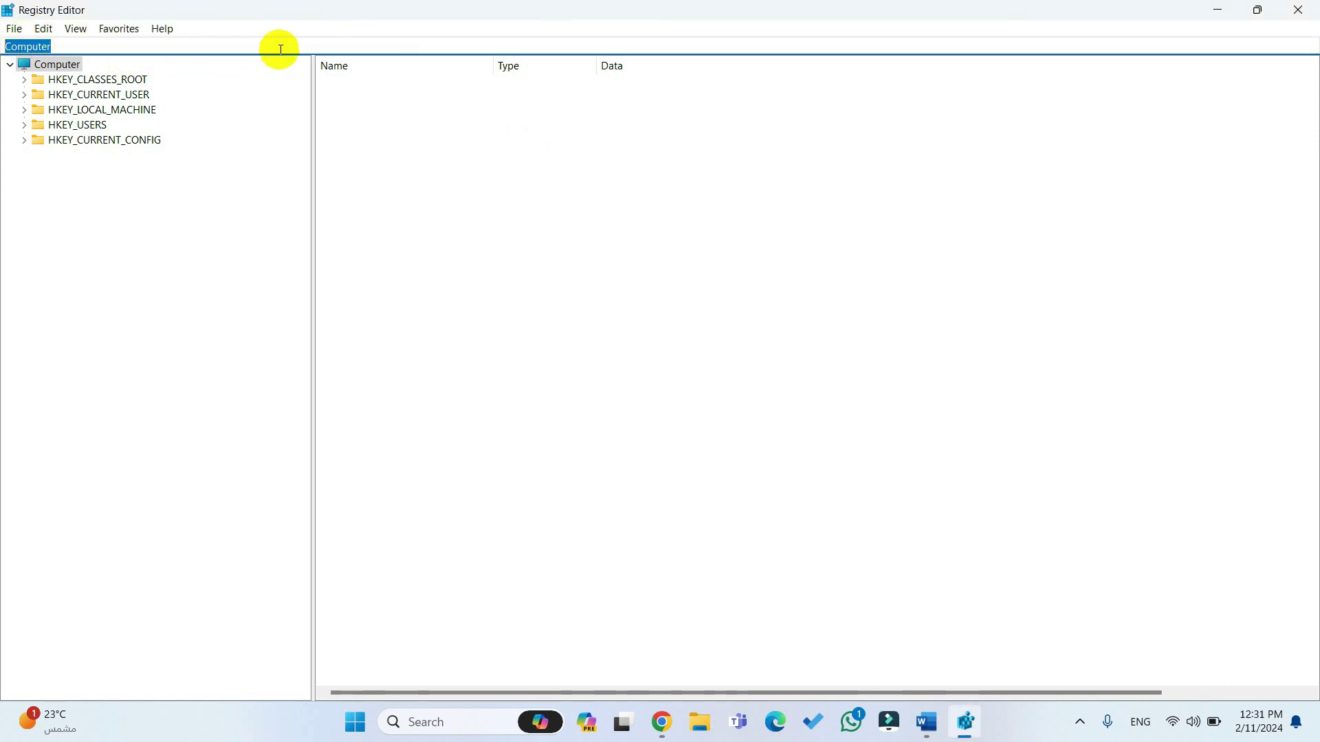
{"action": "type", "text": "Computer\\HKEY_LOCAL_MACHINE\\SOFTWARE\\Microsoft\\Windows NT\\CurrentVersion\\Multimedia\\SystemProfile\\Tasks\\Games"}
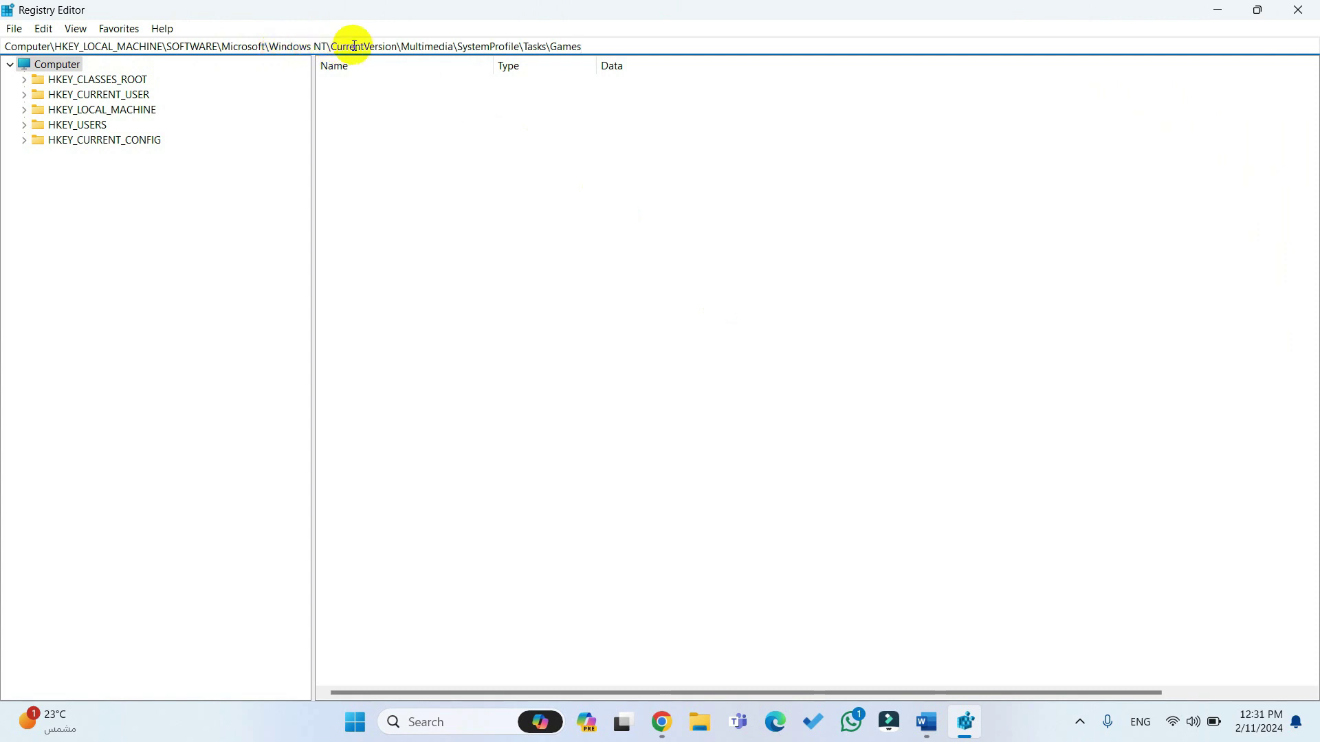
{"action": "key", "text": "Return"}
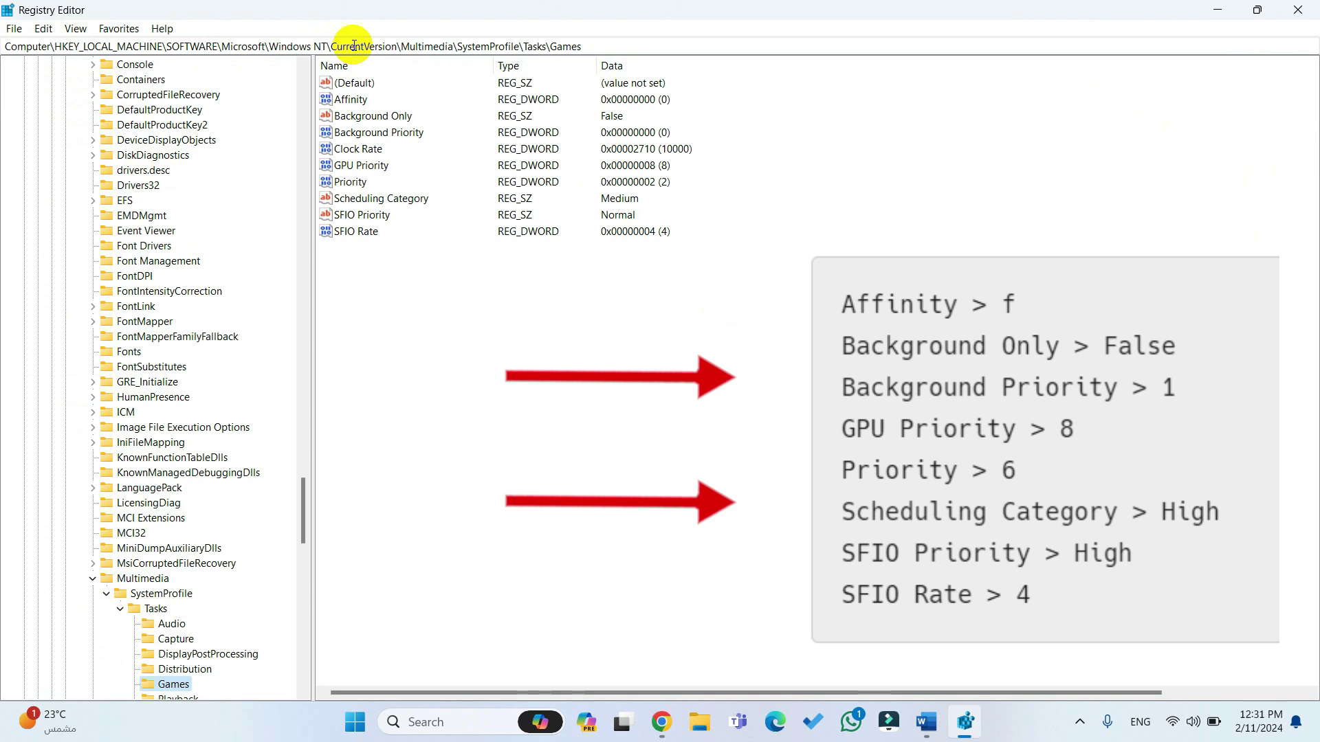
Step: Set Affinity to f and leave Background Only as False
{"action": "double_click", "coordinate": [352, 100]}
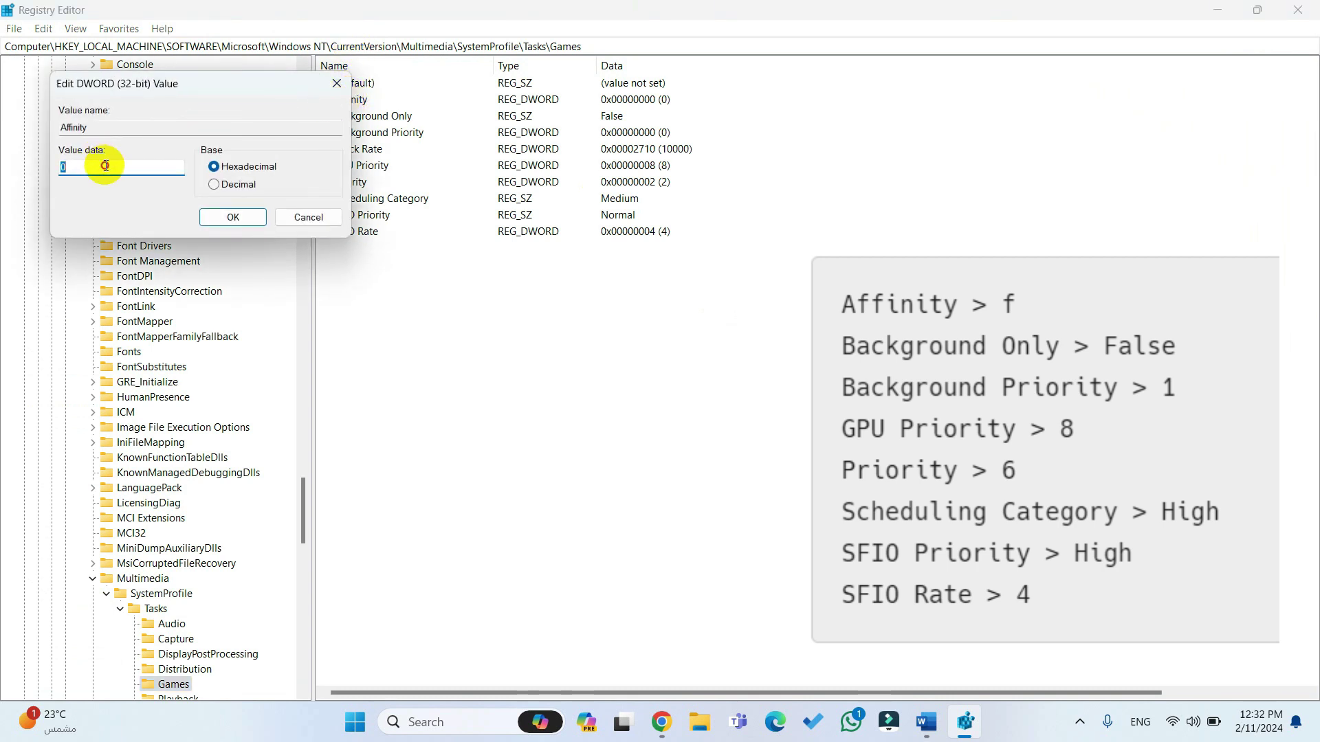
{"action": "type", "text": "f"}
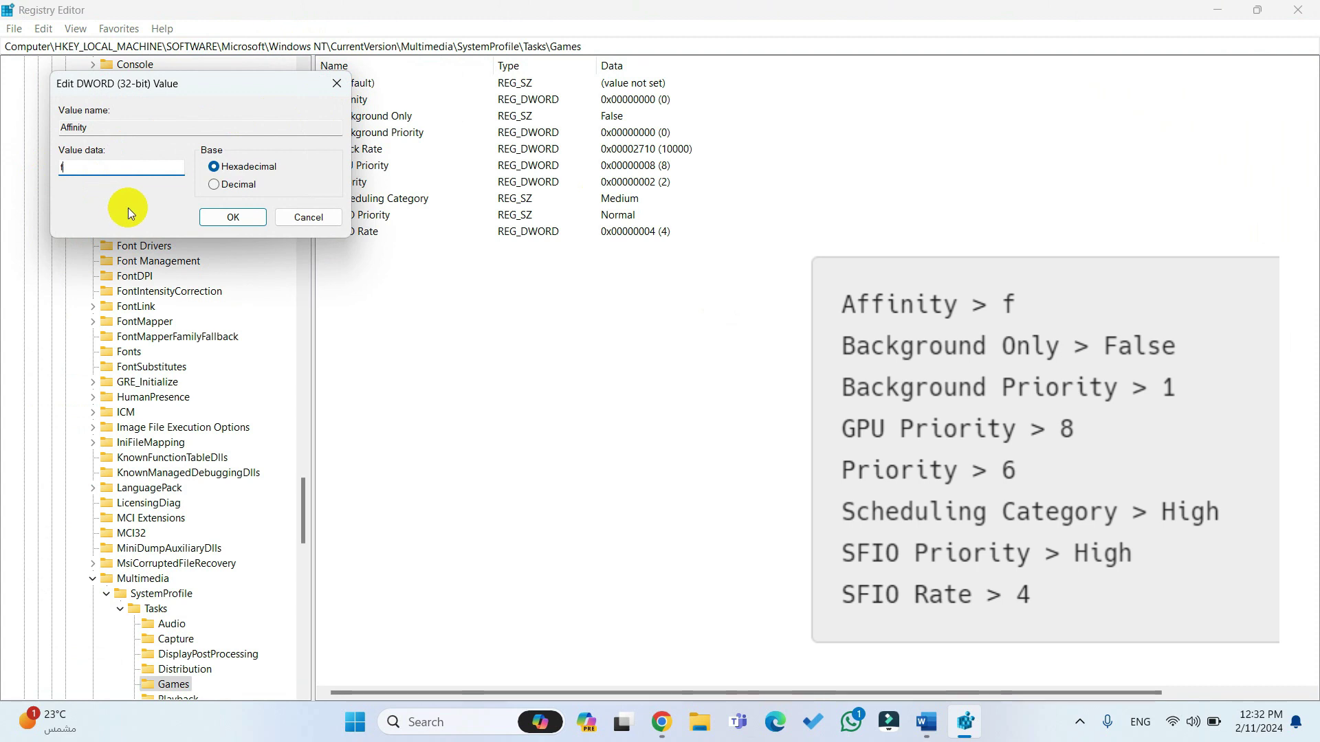
{"action": "left_click", "coordinate": [220, 217]}
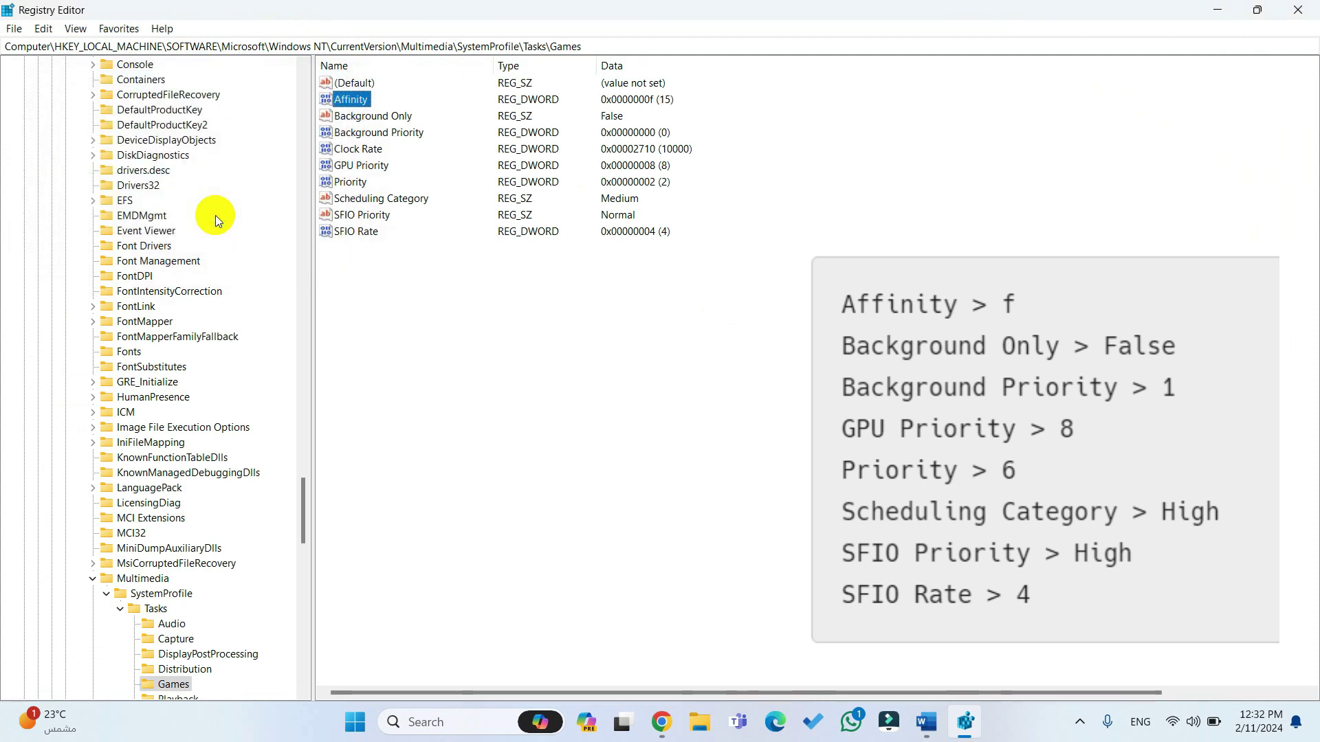
{"action": "double_click", "coordinate": [378, 117]}
{"action": "left_click", "coordinate": [146, 172]}
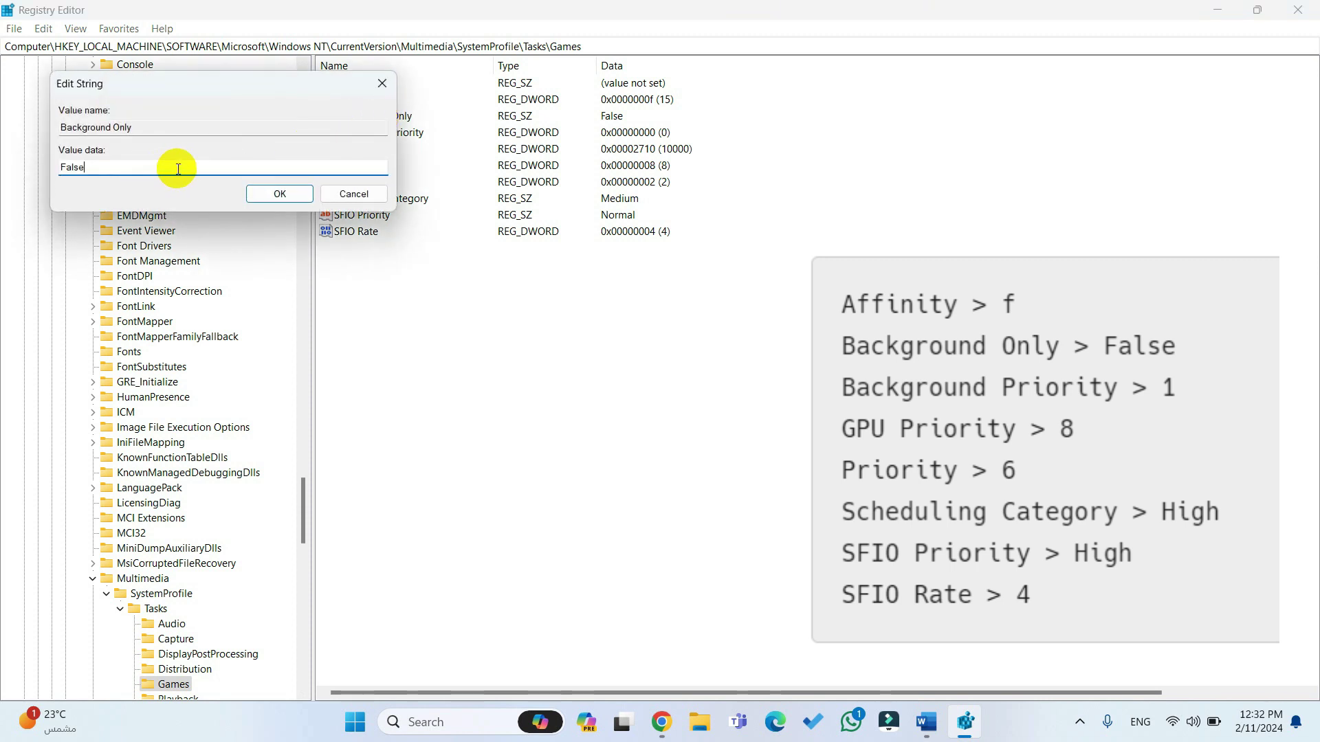
{"action": "left_click_drag", "start_coordinate": [162, 168], "coordinate": [41, 166]}
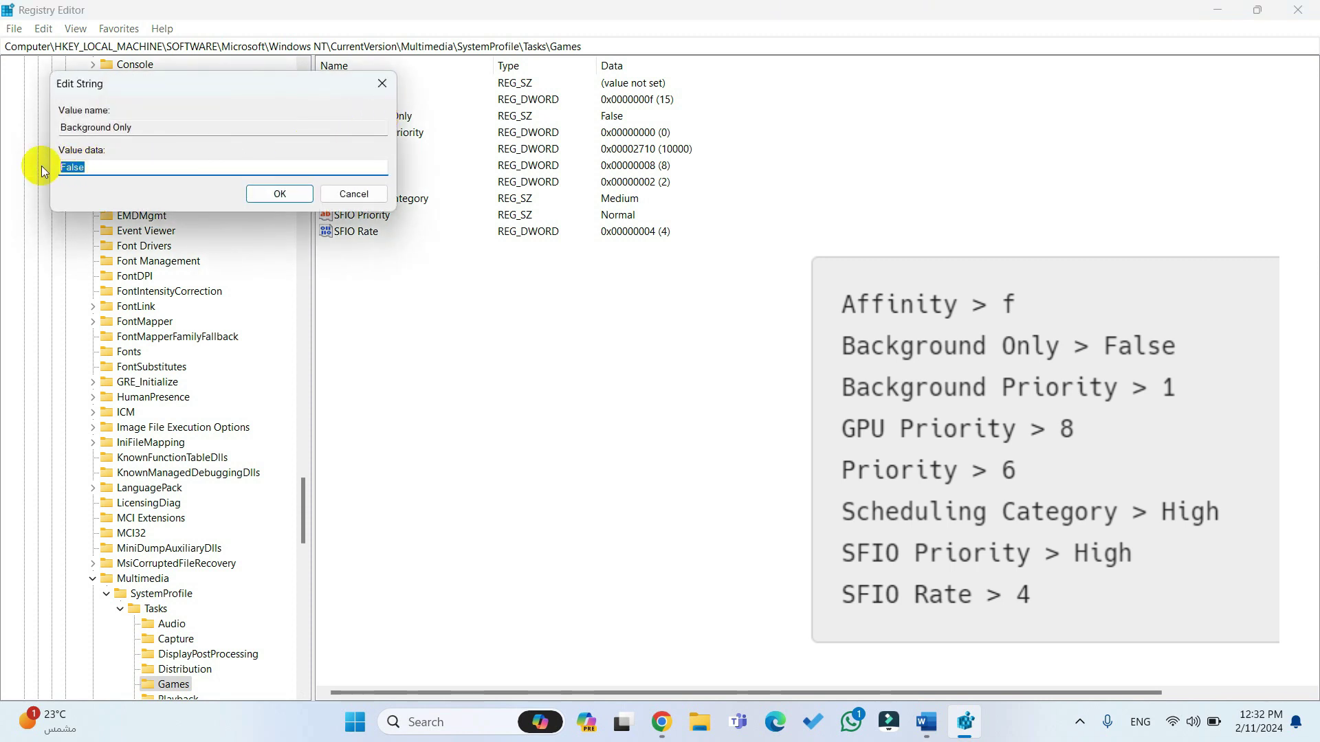
{"action": "left_click", "coordinate": [274, 193]}
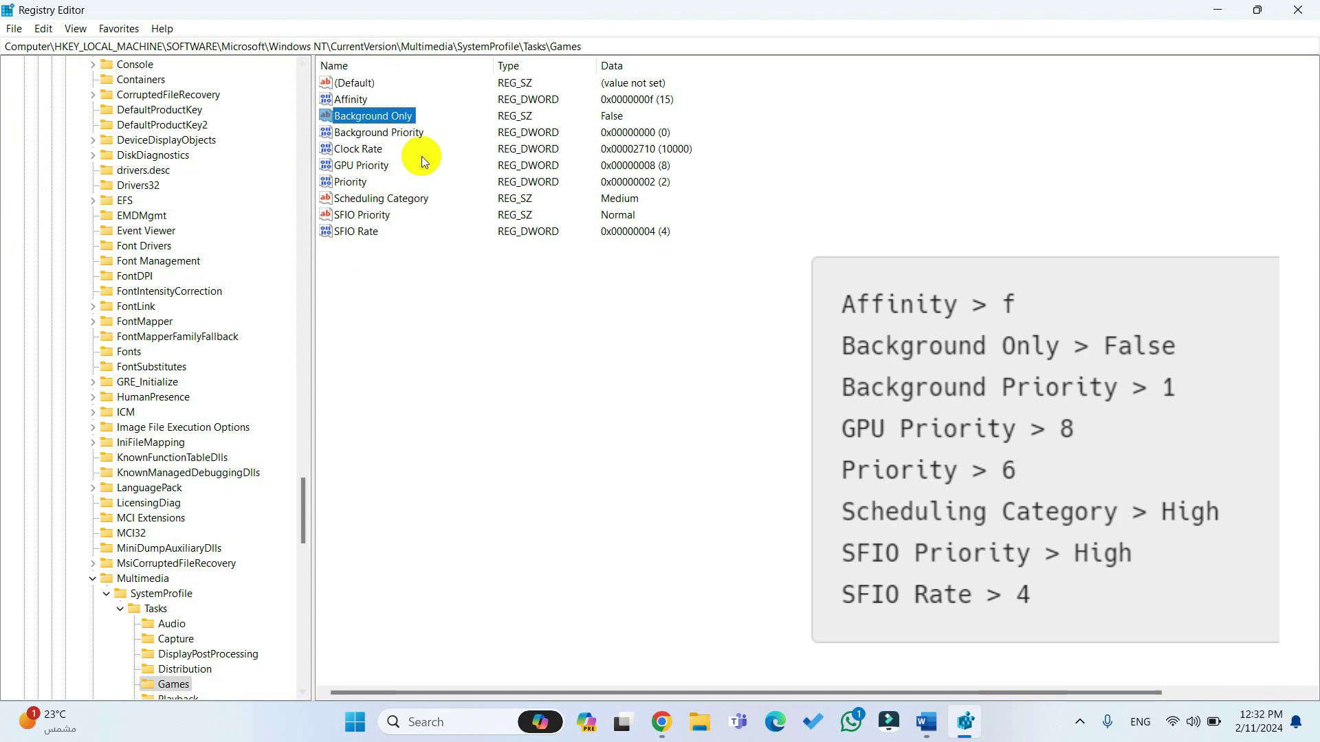
Step: Set Background Priority to 1 and keep GPU Priority at 8
{"action": "double_click", "coordinate": [423, 135]}
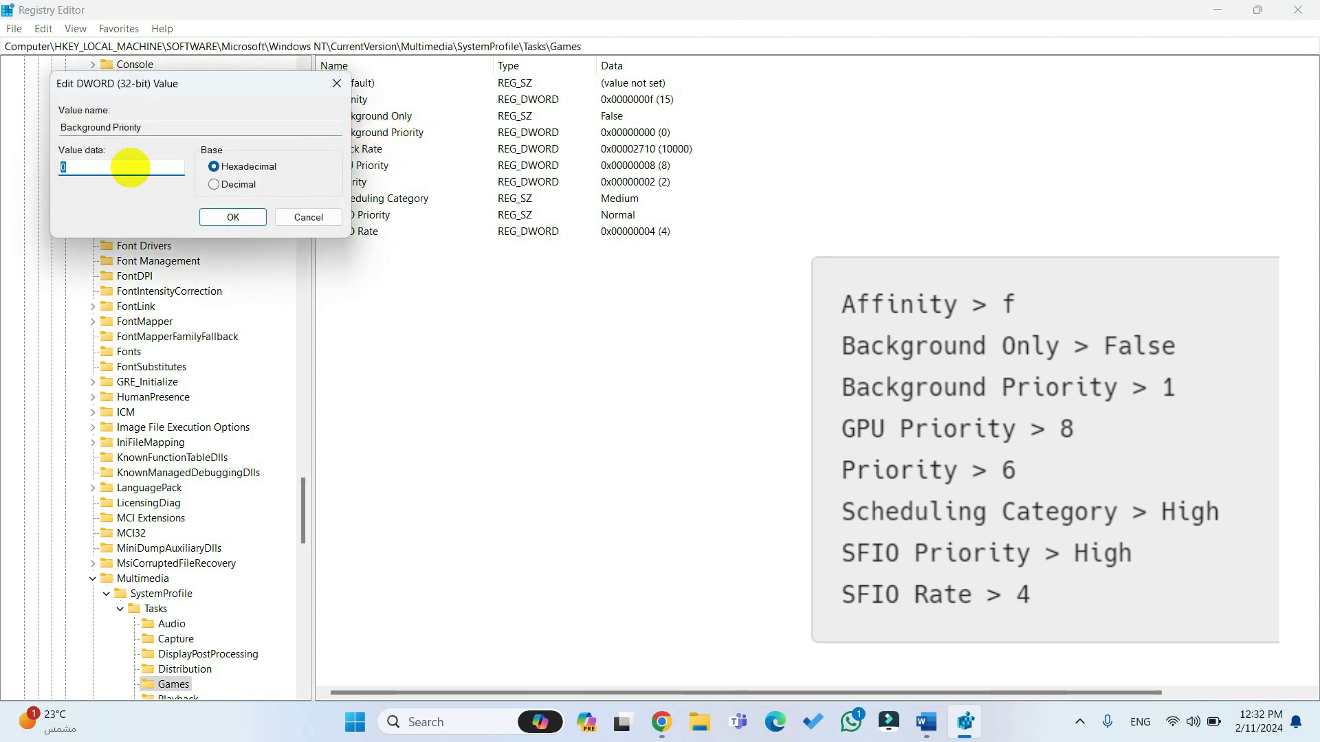
{"action": "type", "text": "1"}
{"action": "left_click", "coordinate": [220, 217]}
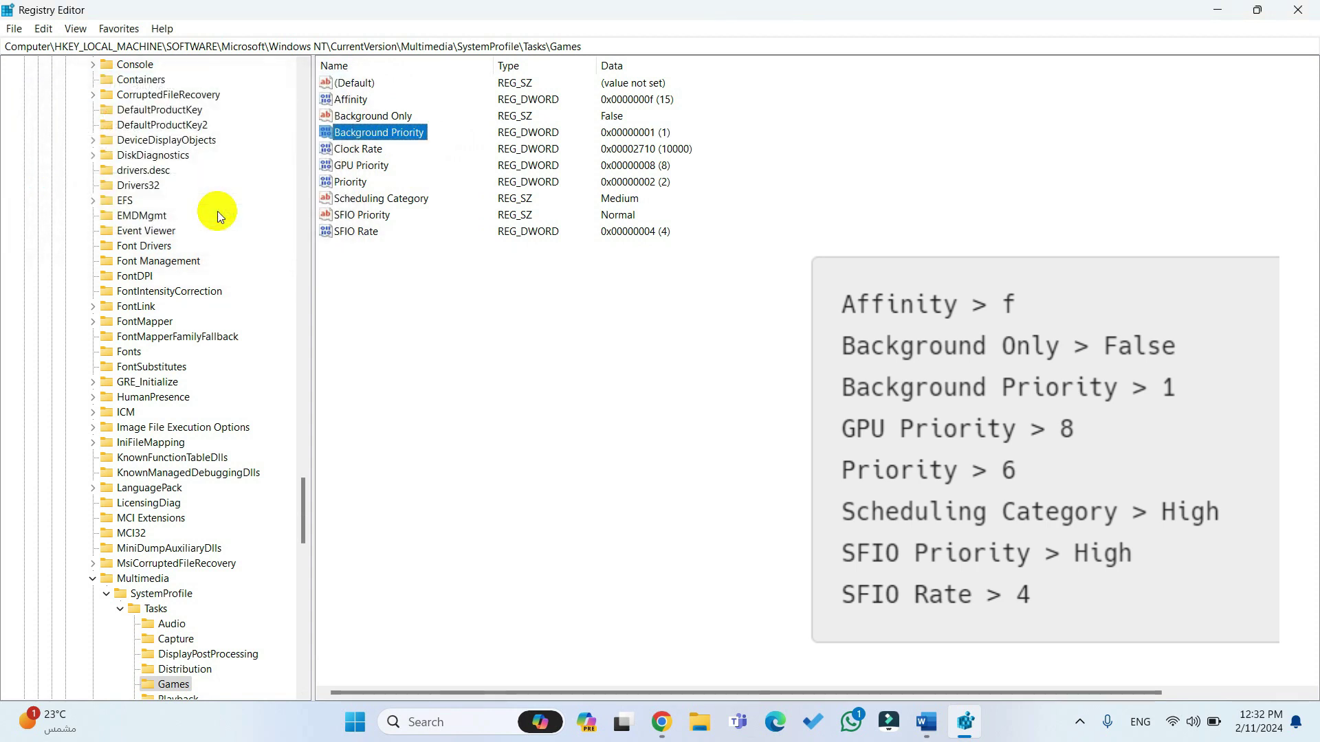
{"action": "left_click", "coordinate": [372, 150]}
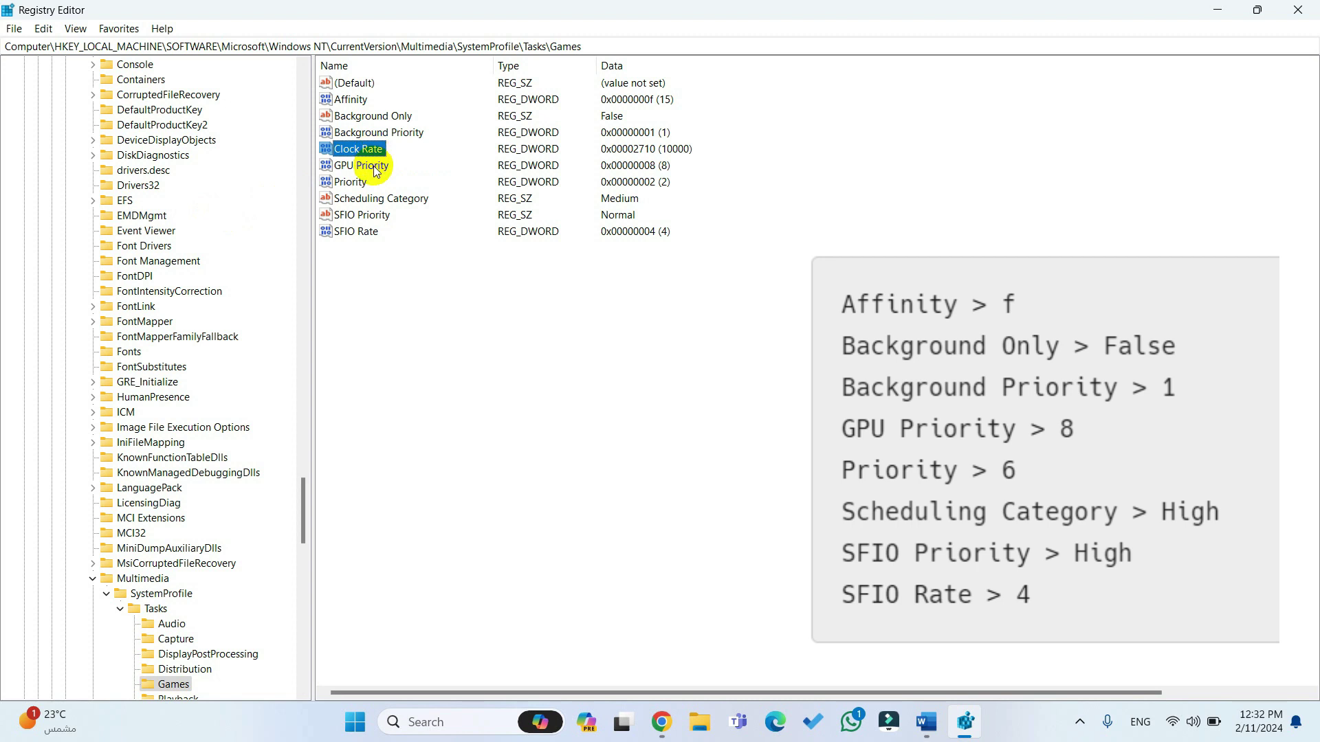
{"action": "left_click", "coordinate": [375, 169]}
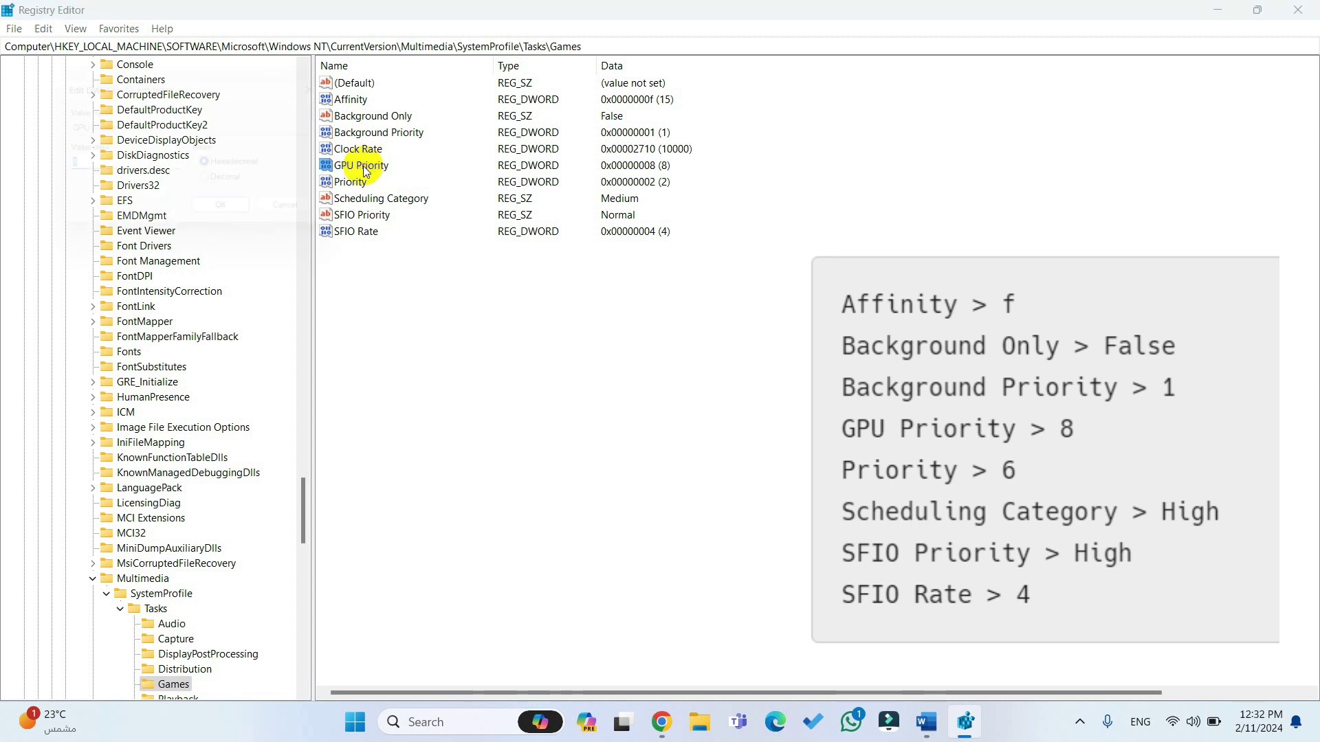
{"action": "double_click", "coordinate": [363, 166]}
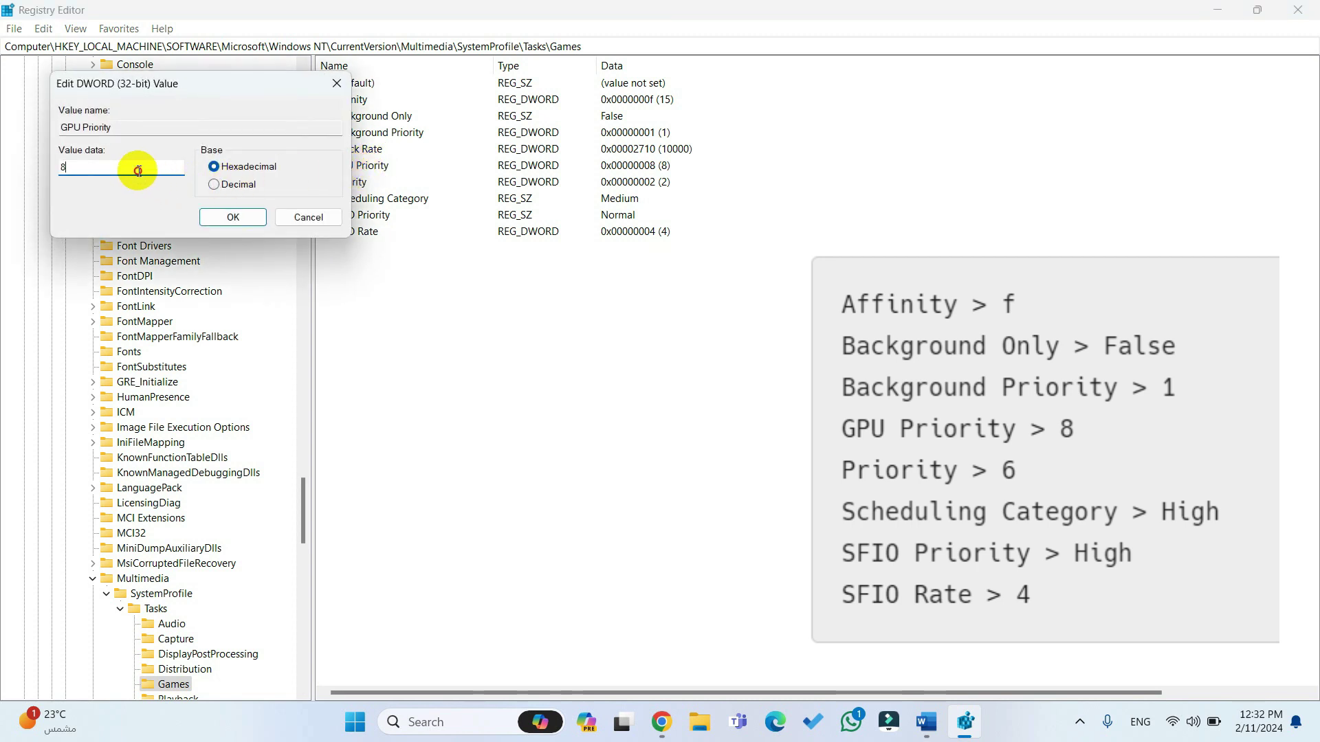
{"action": "left_click", "coordinate": [227, 217]}
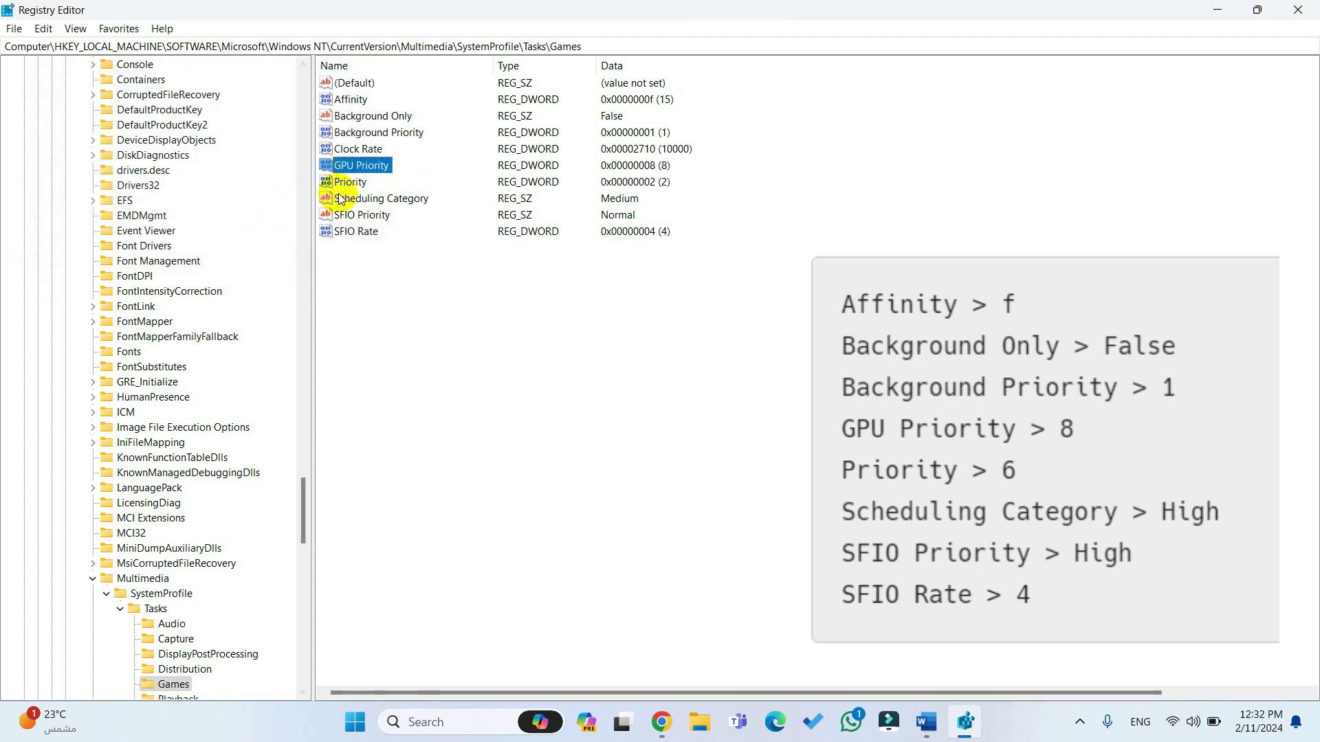
Step: Change Scheduling Category and SFIO Priority both to high
{"action": "double_click", "coordinate": [412, 199]}
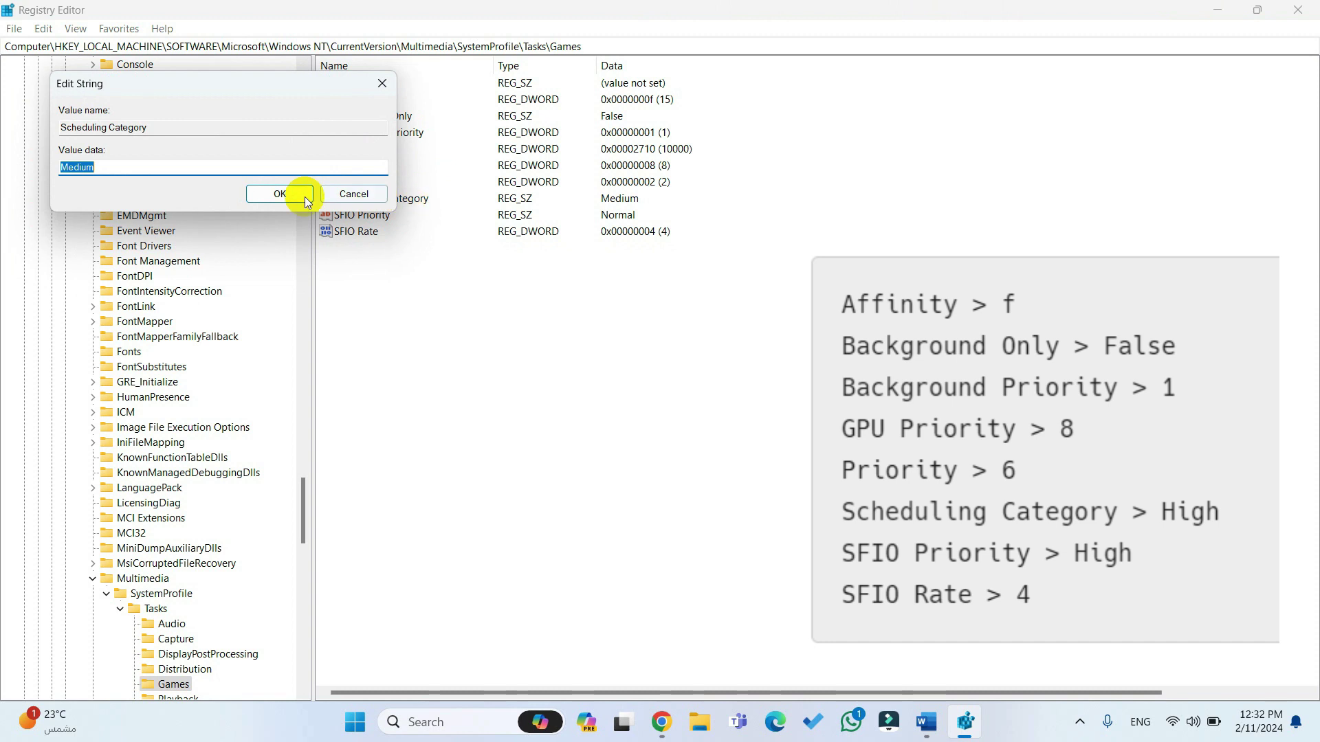
{"action": "left_click", "coordinate": [180, 167]}
{"action": "left_click_drag", "start_coordinate": [181, 167], "coordinate": [62, 168]}
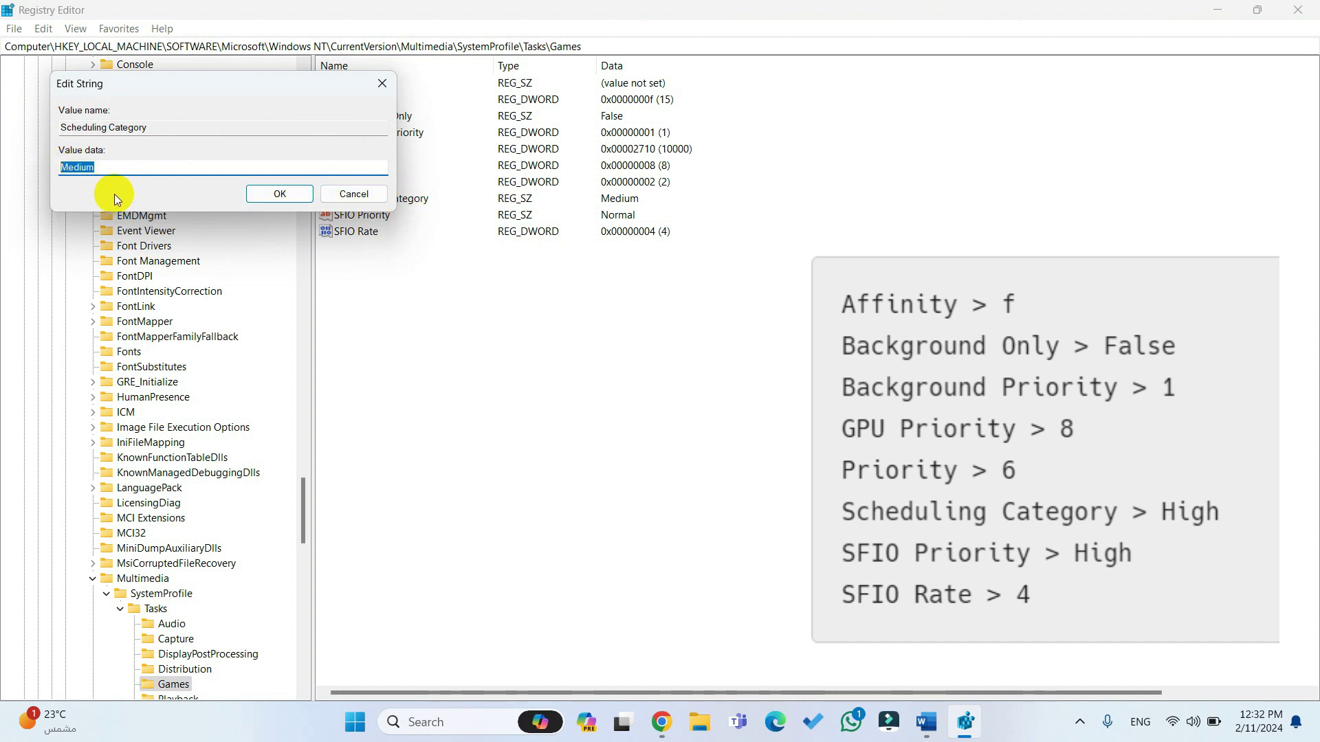
{"action": "type", "text": "high"}
{"action": "left_click", "coordinate": [279, 194]}
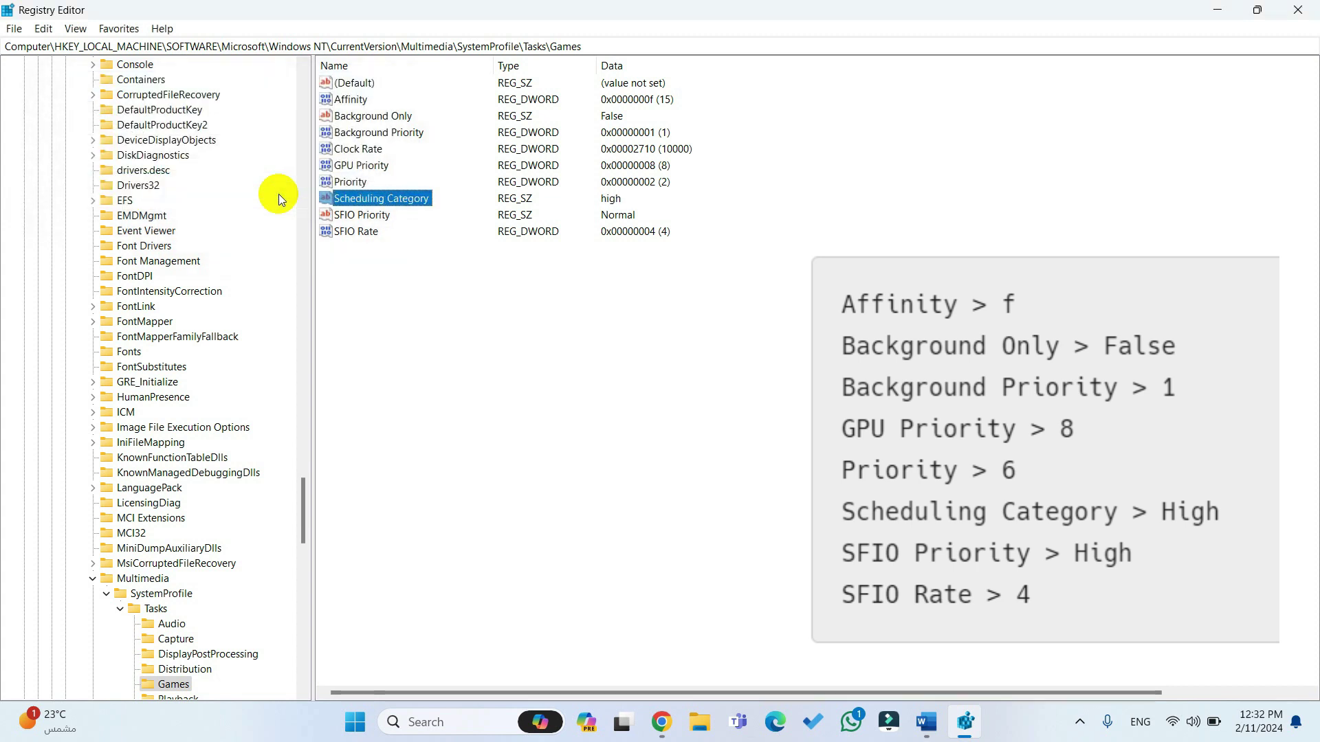
{"action": "double_click", "coordinate": [358, 216]}
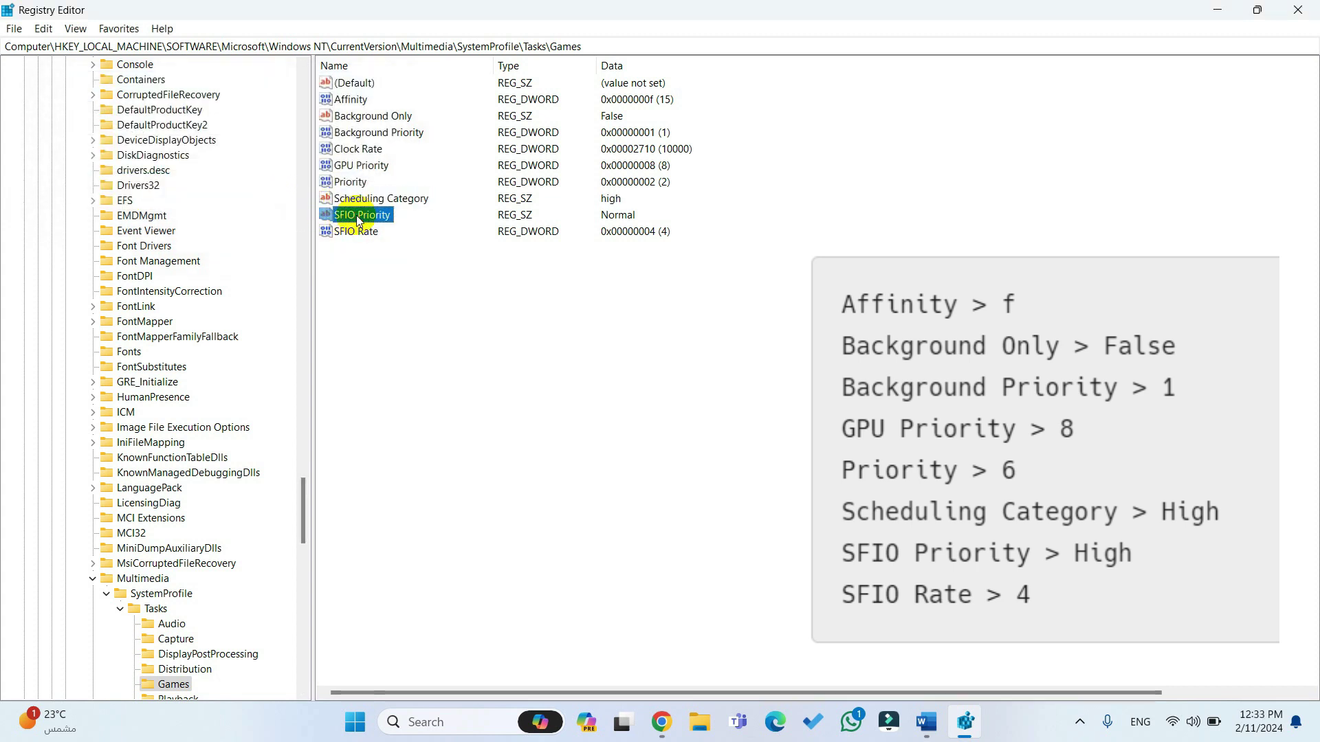
{"action": "type", "text": "high"}
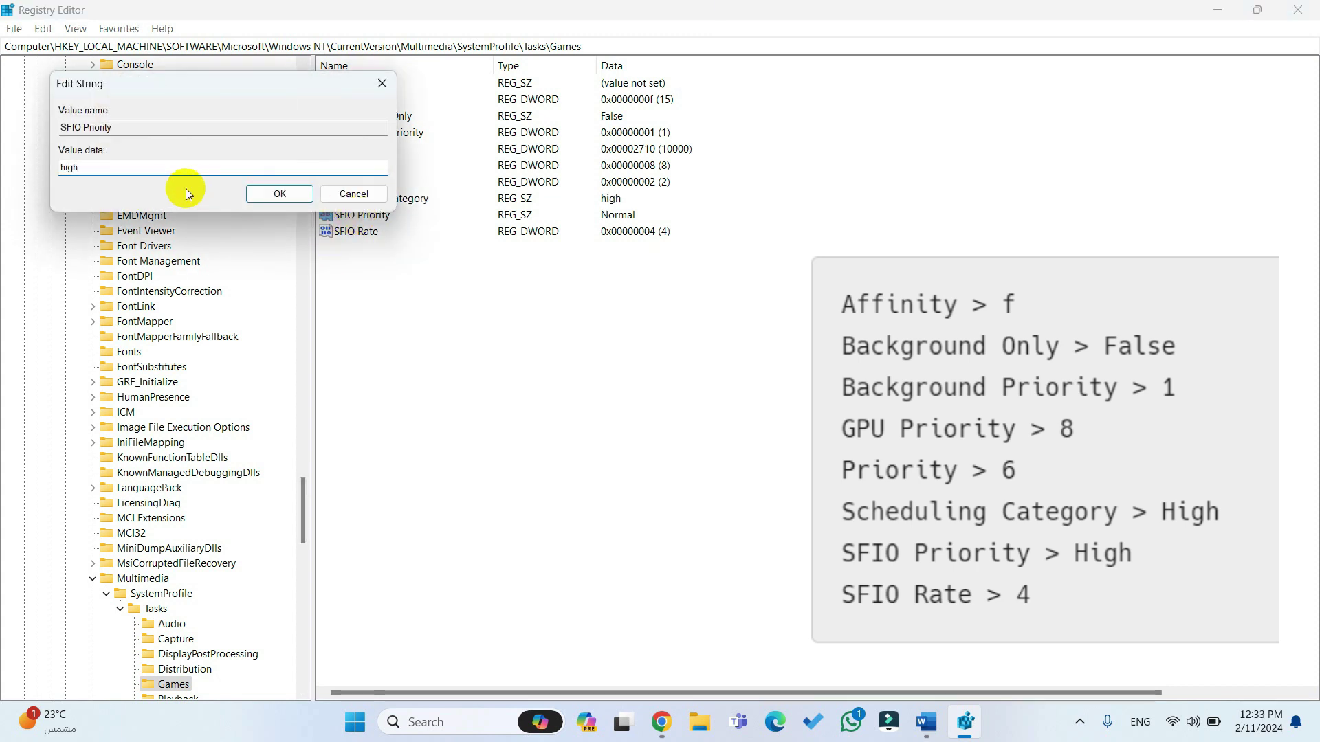
{"action": "left_click", "coordinate": [281, 193]}
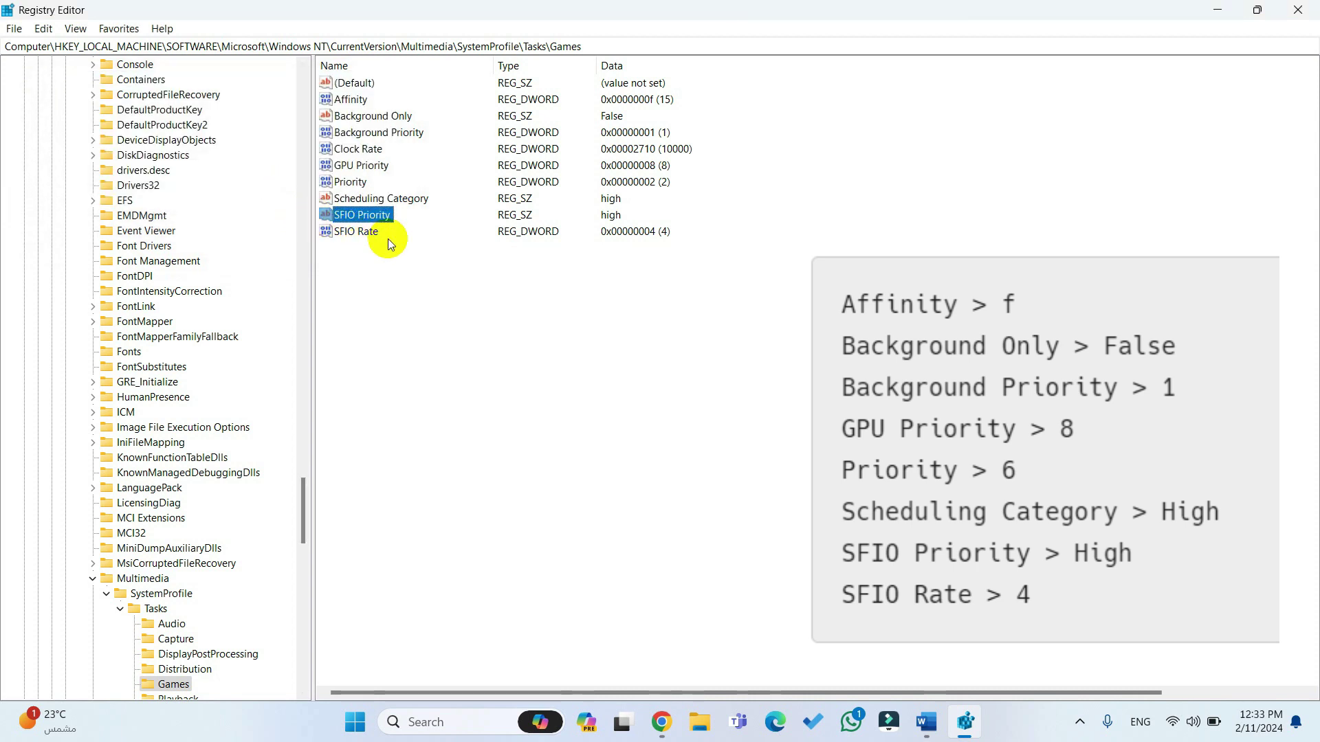
Step: Confirm SFIO Rate stays at 4
{"action": "double_click", "coordinate": [366, 233]}
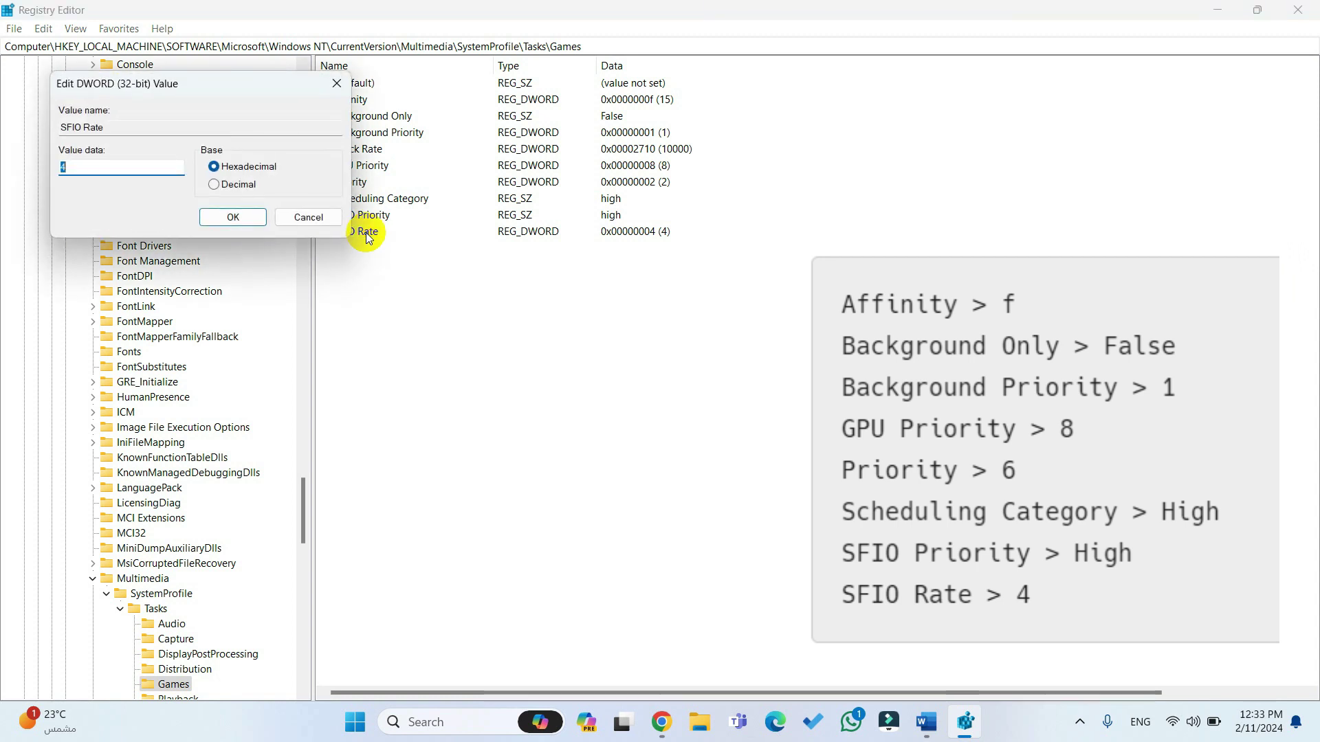
{"action": "left_click", "coordinate": [97, 167]}
{"action": "left_click_drag", "start_coordinate": [133, 168], "coordinate": [53, 167]}
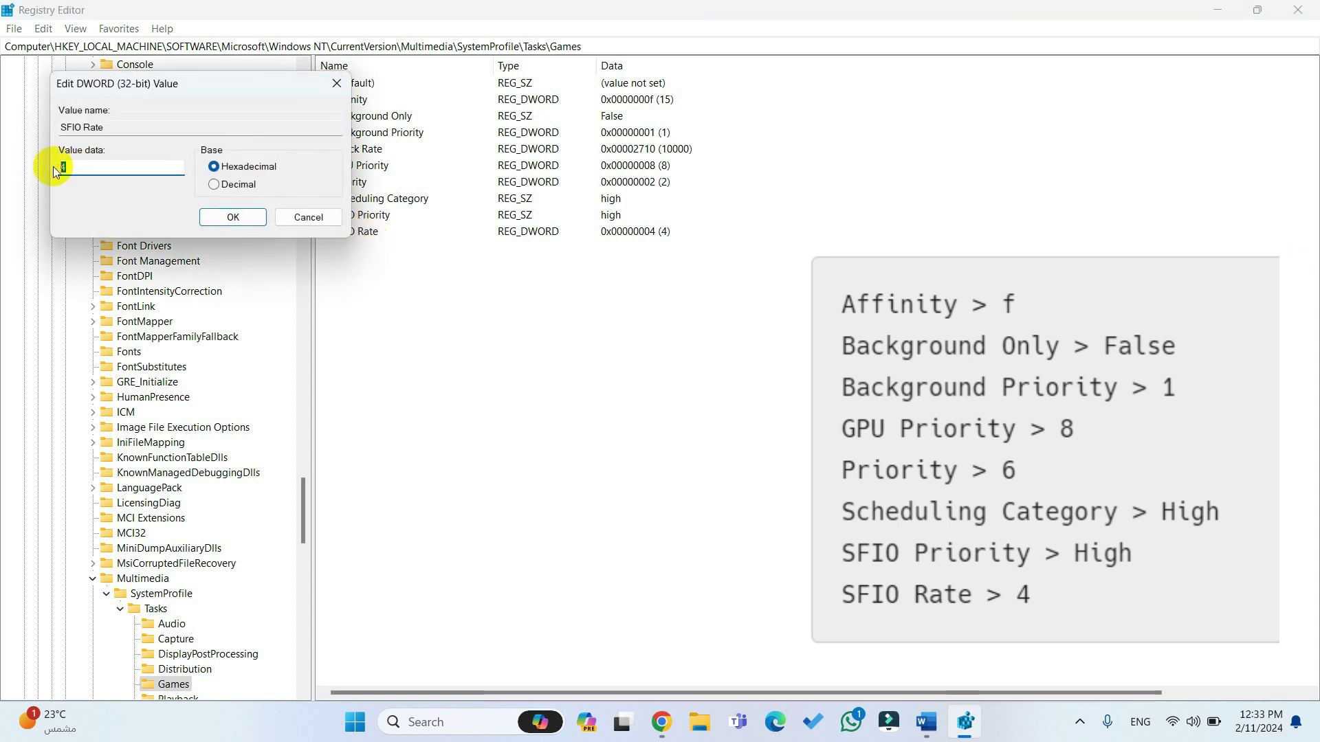
{"action": "left_click", "coordinate": [229, 222]}
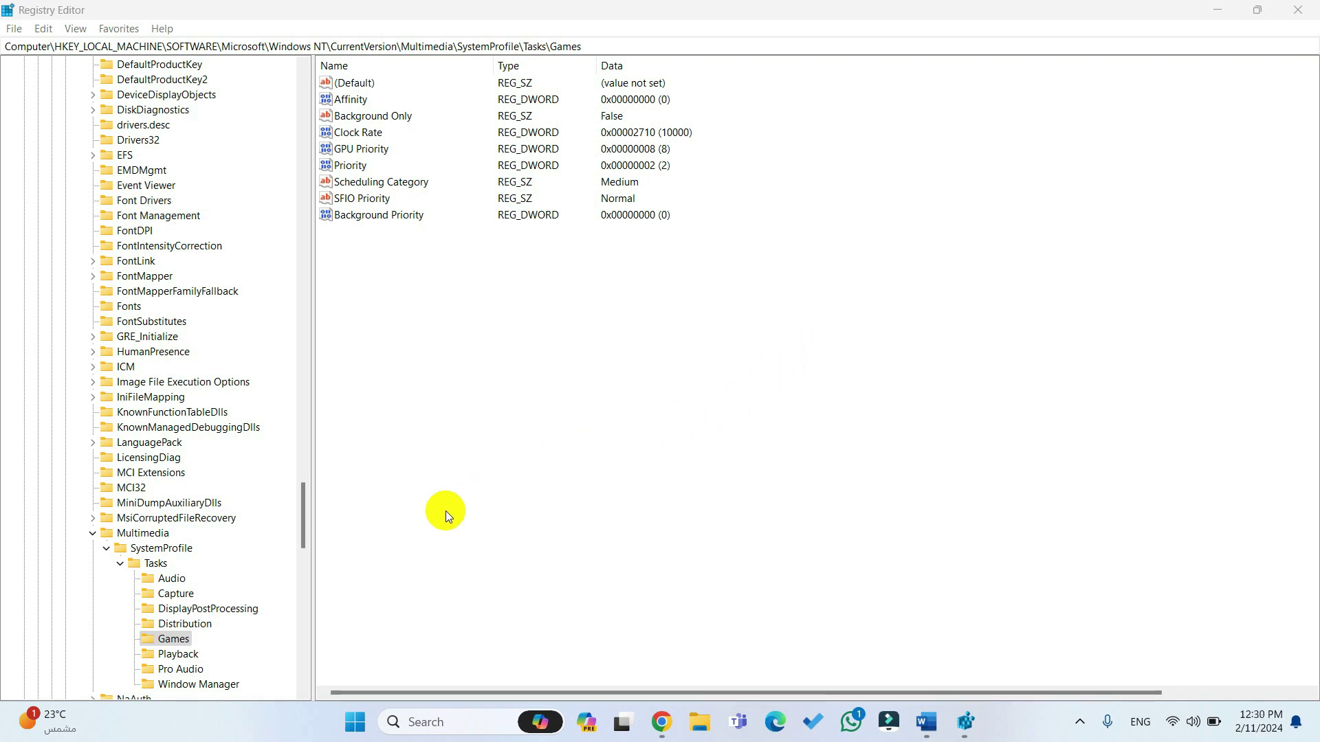
Step: Create a new DWORD (32-bit) value named 'SFIO Rate' under the Games key
{"action": "right_click", "coordinate": [177, 638]}
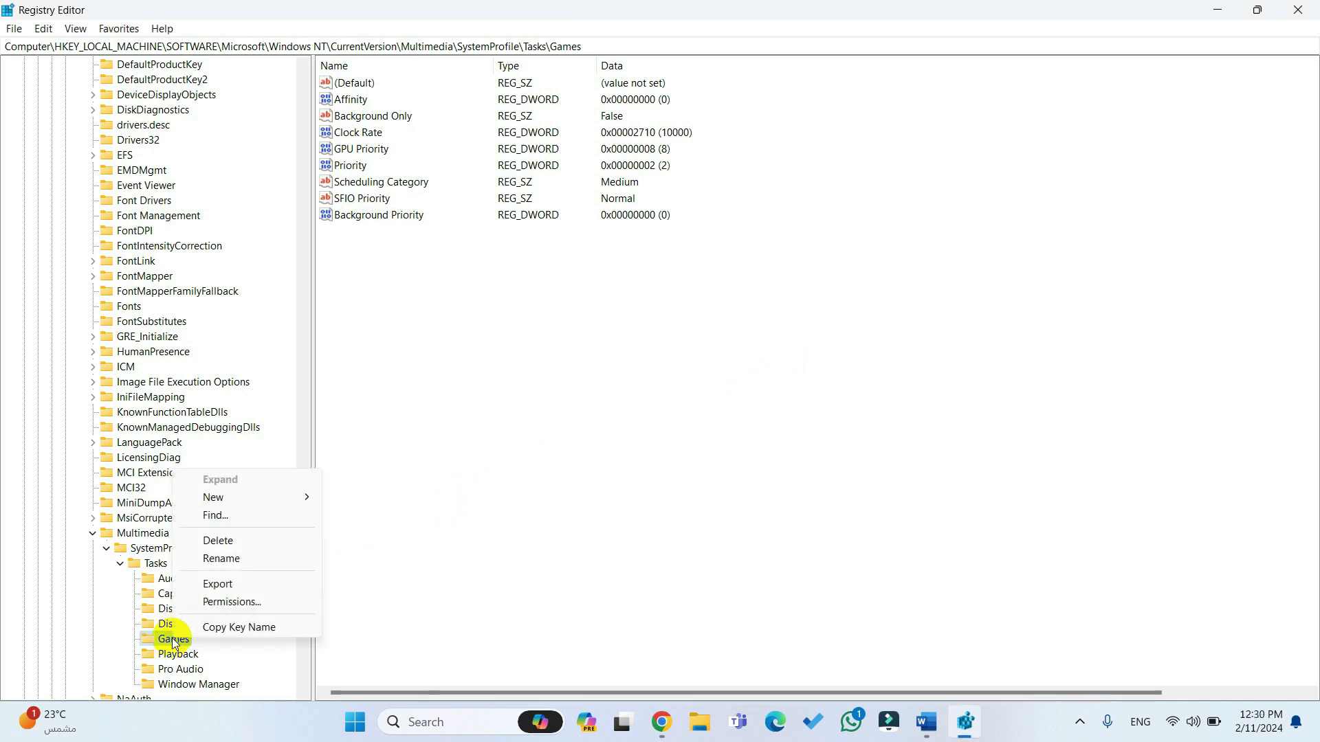
{"action": "mouse_move", "coordinate": [242, 497]}
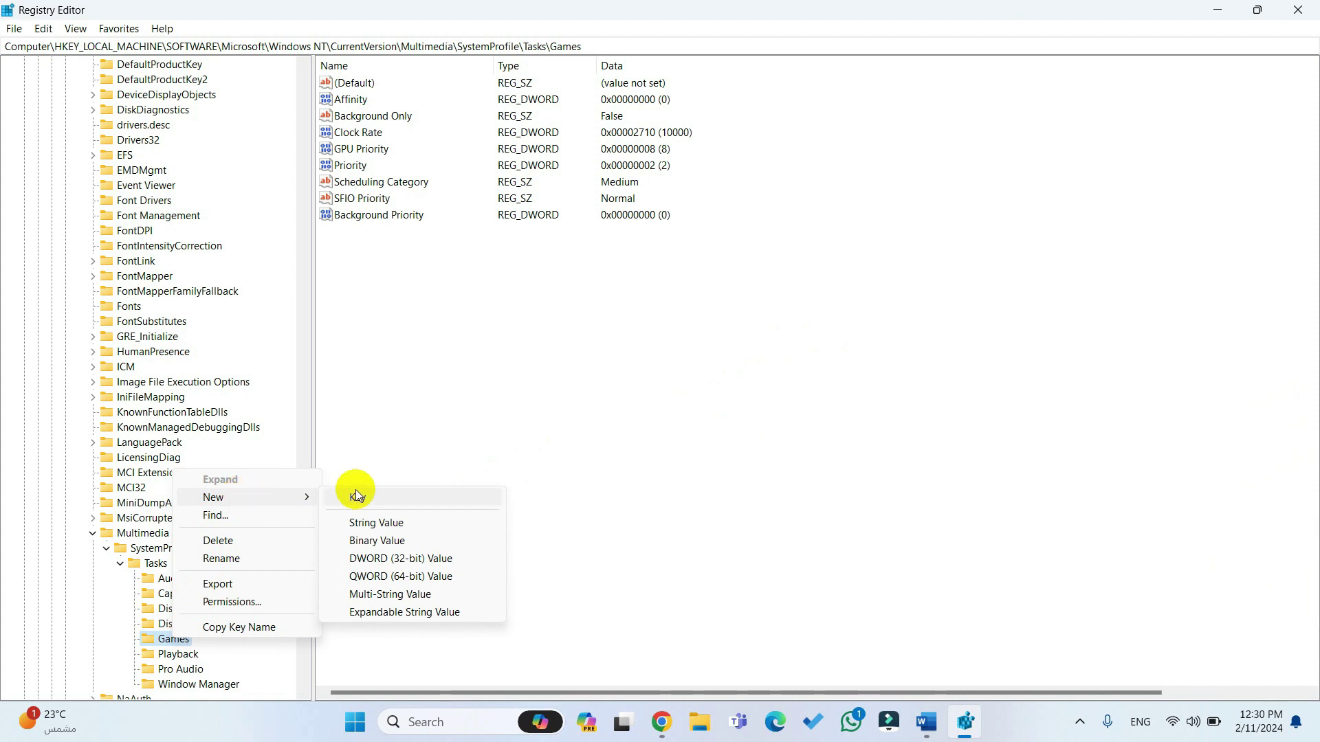
{"action": "left_click", "coordinate": [459, 559]}
{"action": "type", "text": "SFIO Rate"}
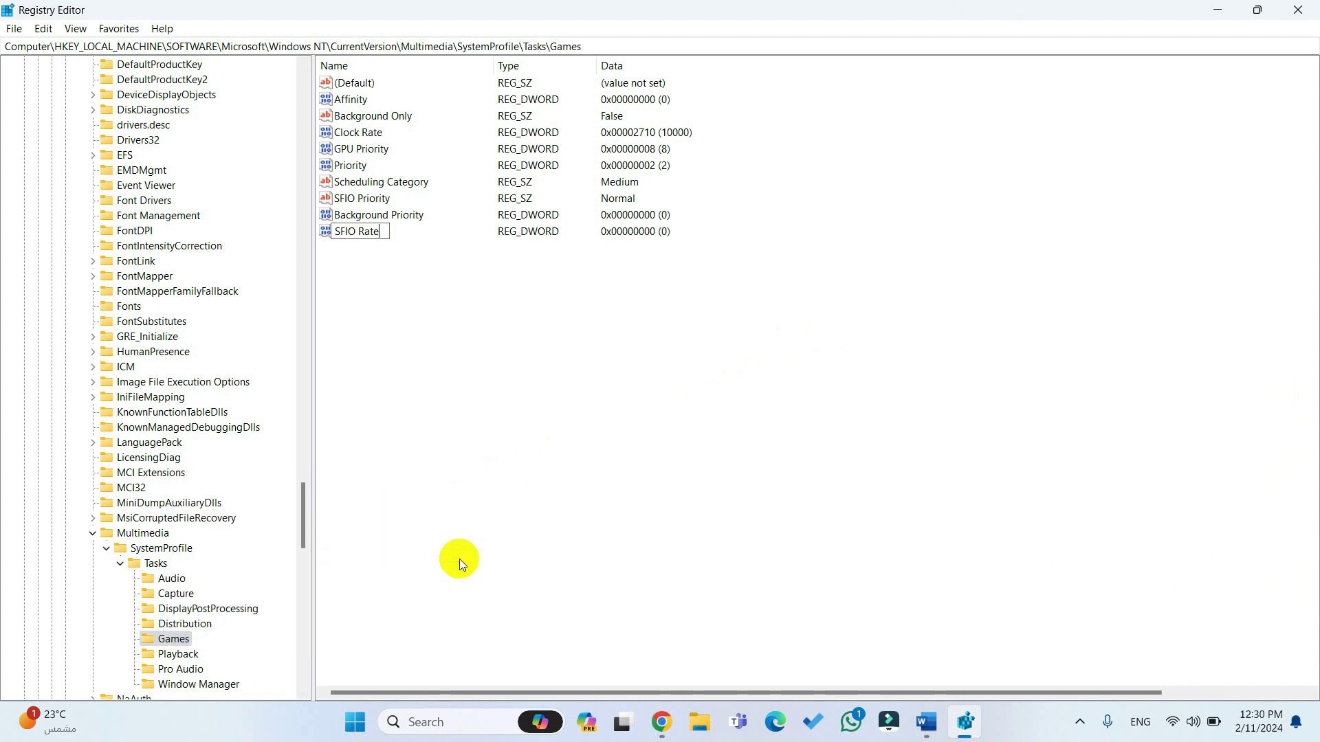
{"action": "key", "text": "Return"}
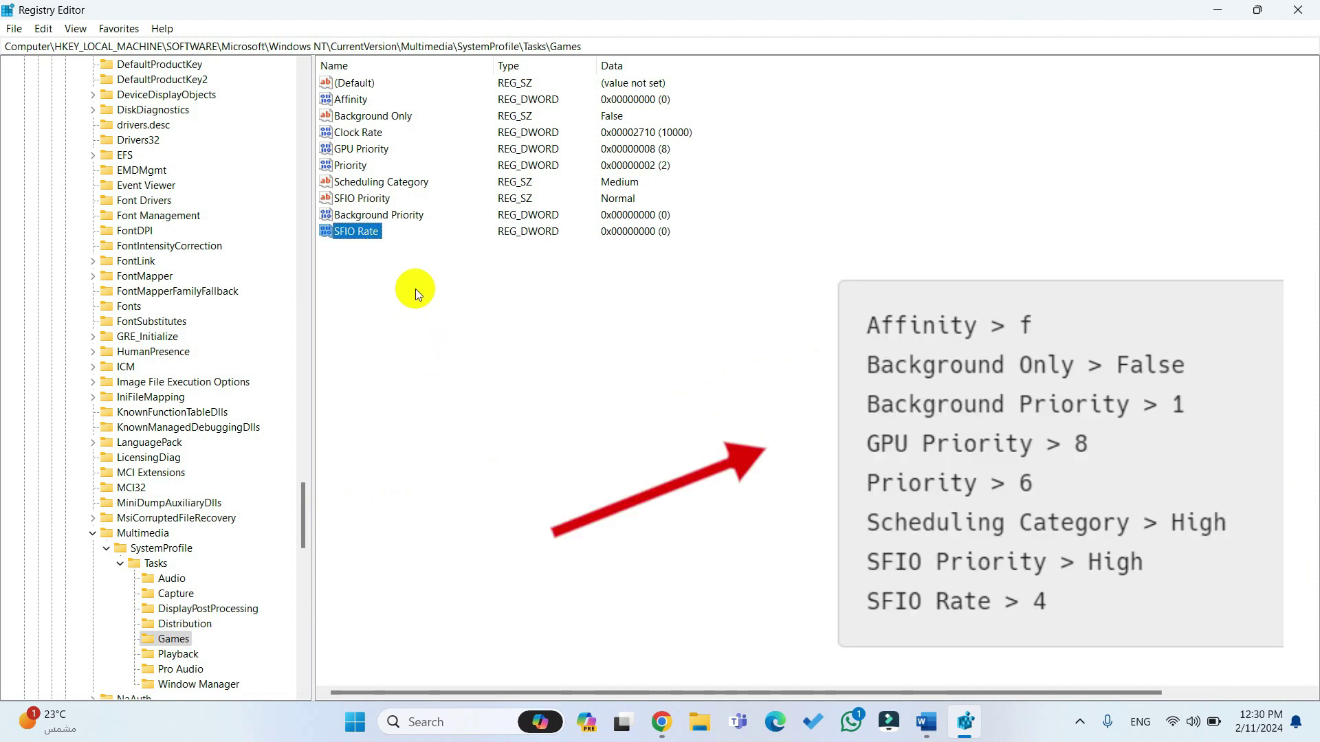
Step: Set SFIO Rate's data to 4 in decimal
{"action": "double_click", "coordinate": [345, 235]}
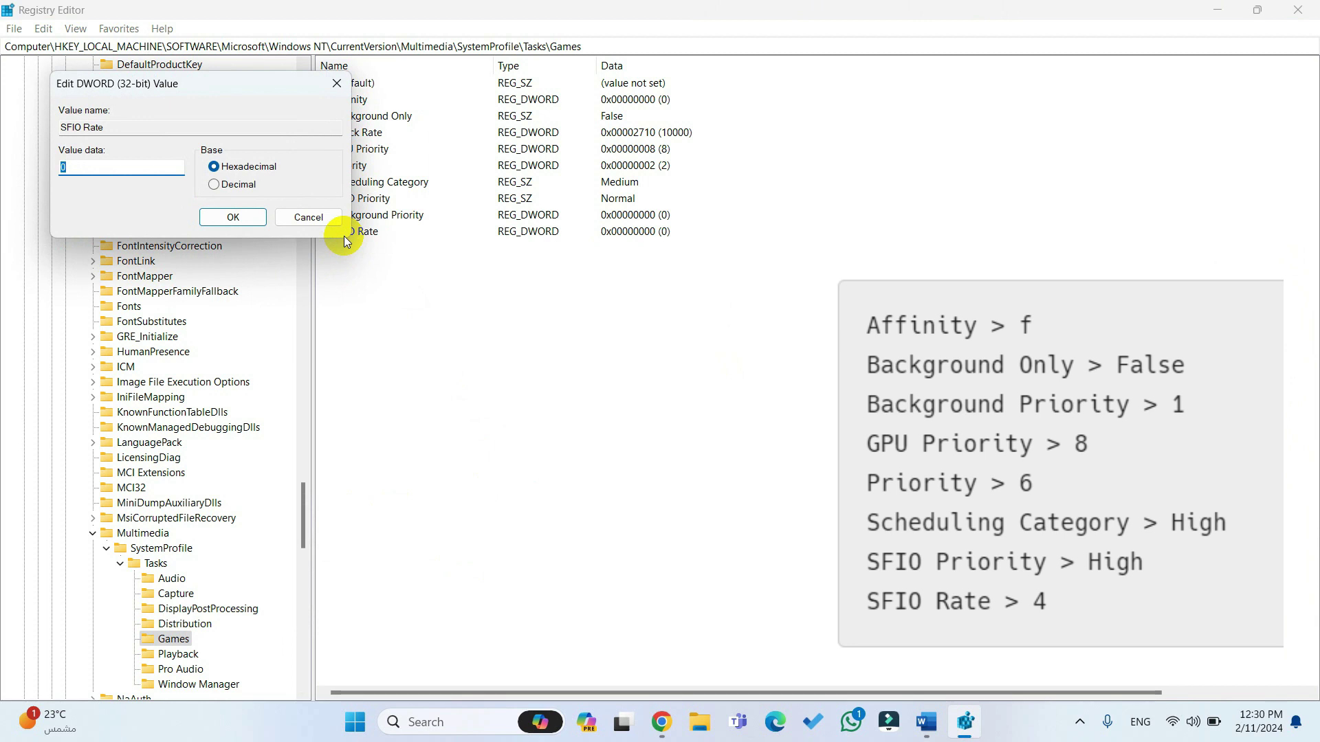
{"action": "left_click", "coordinate": [240, 185]}
{"action": "double_click", "coordinate": [56, 168]}
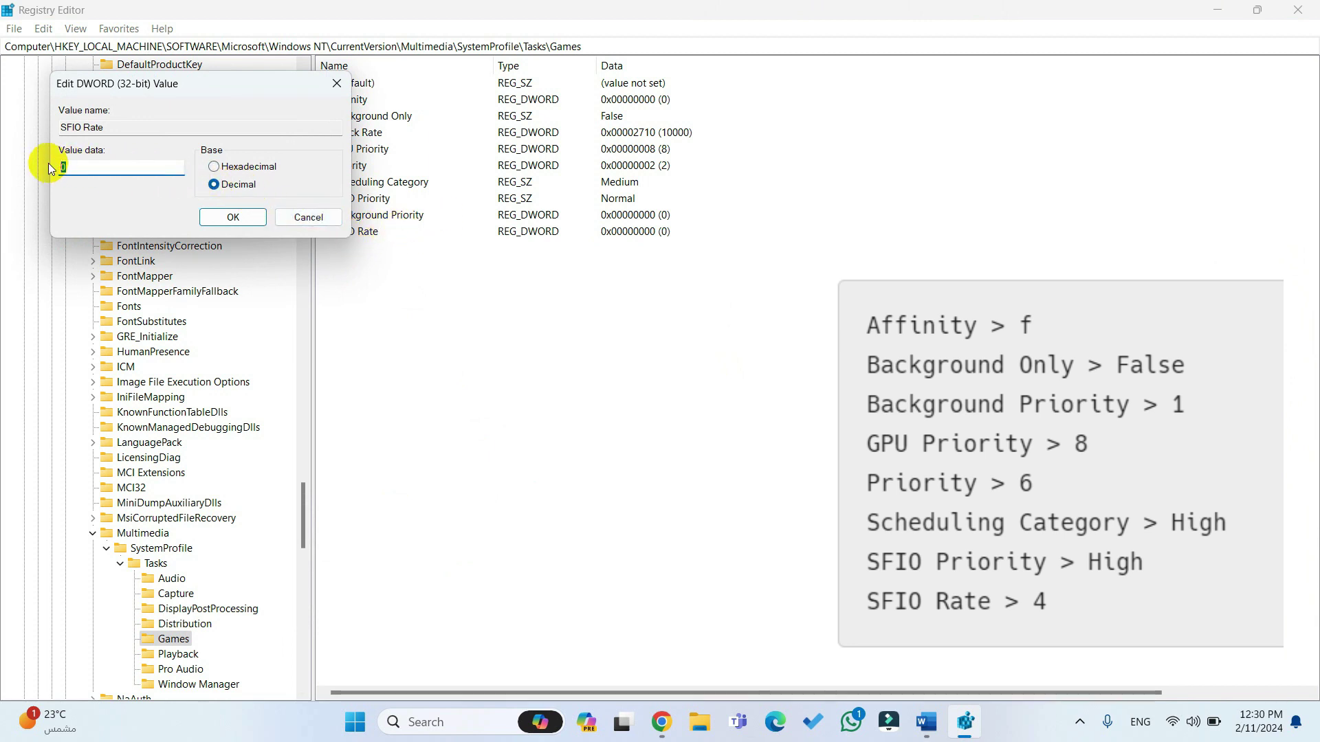
{"action": "type", "text": "4"}
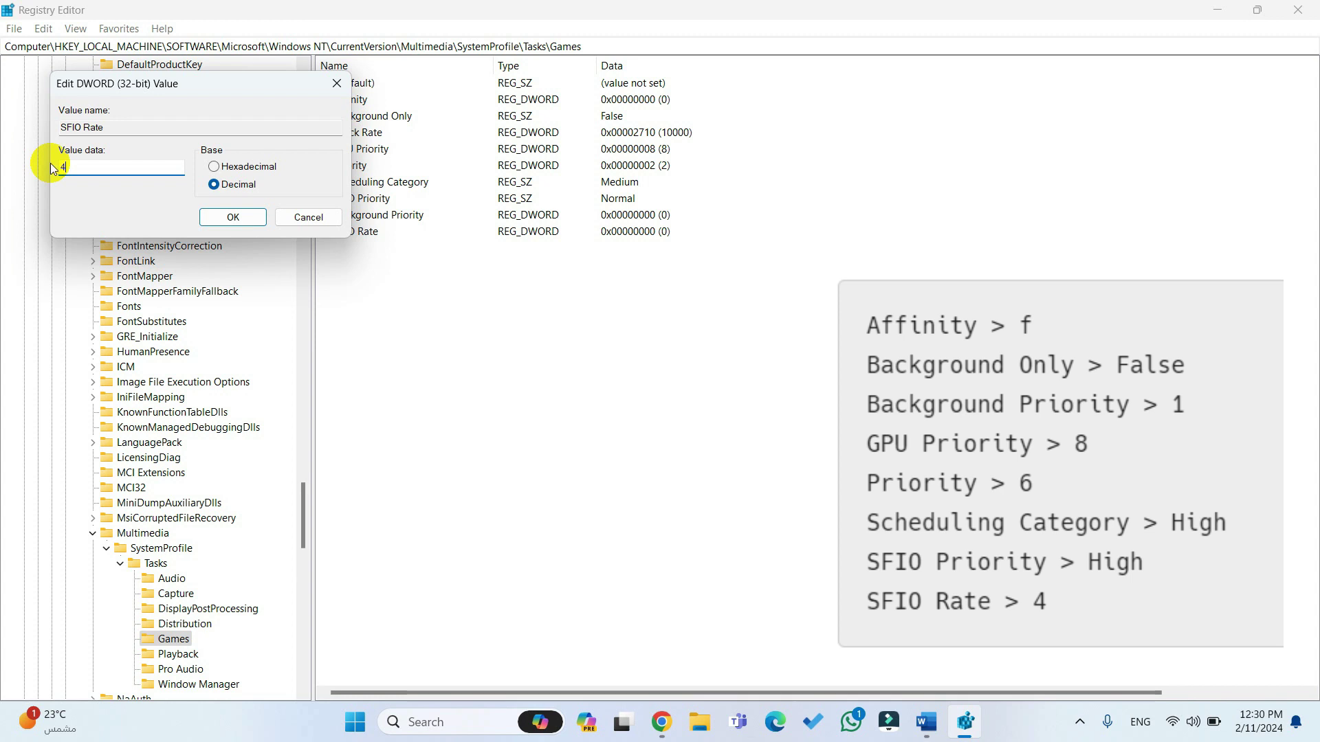
{"action": "left_click", "coordinate": [221, 216]}
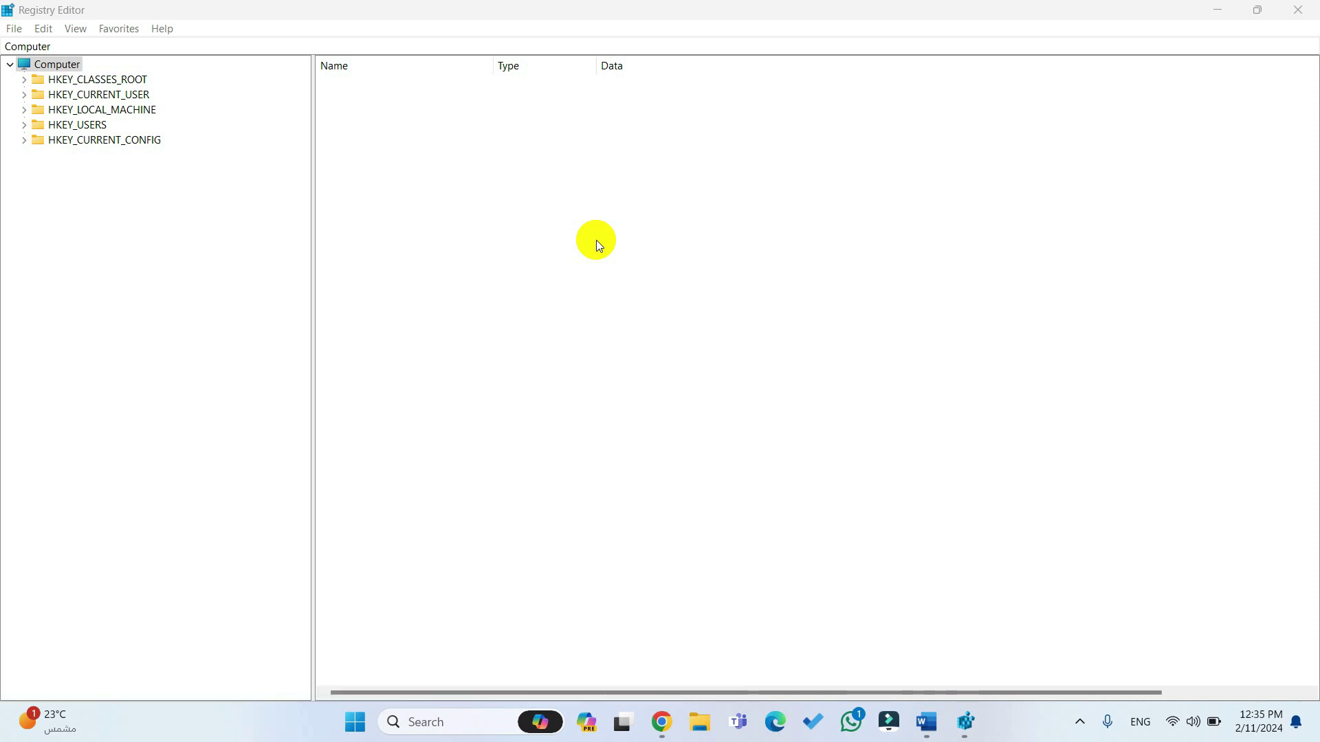
Step: Go to the WOW6432Node\Microsoft\Direct3D key by pasting its path into the address bar
{"action": "left_click", "coordinate": [158, 45]}
{"action": "left_click_drag", "start_coordinate": [158, 44], "coordinate": [18, 47]}
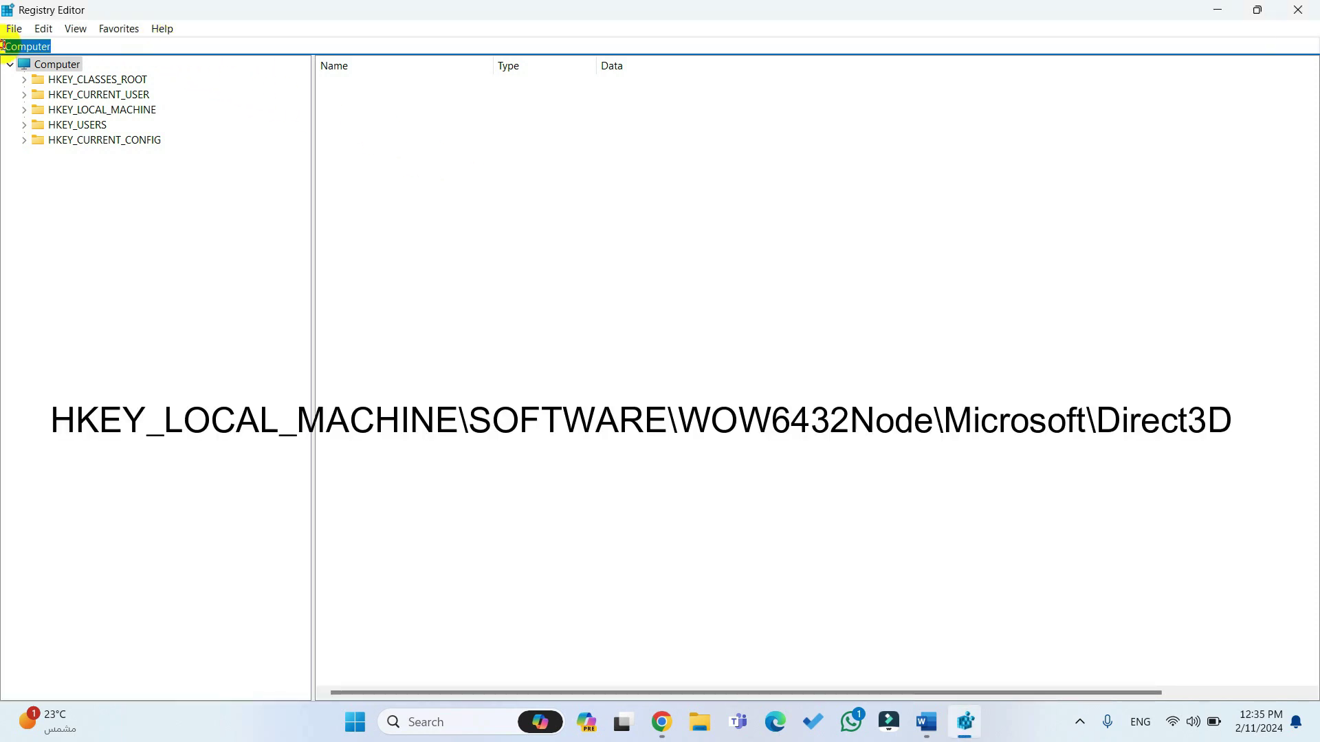
{"action": "type", "text": "HKEY_LOCAL_MACHINE\\SOFTWARE\\WOW6432Node\\Microsoft\\Direct3D"}
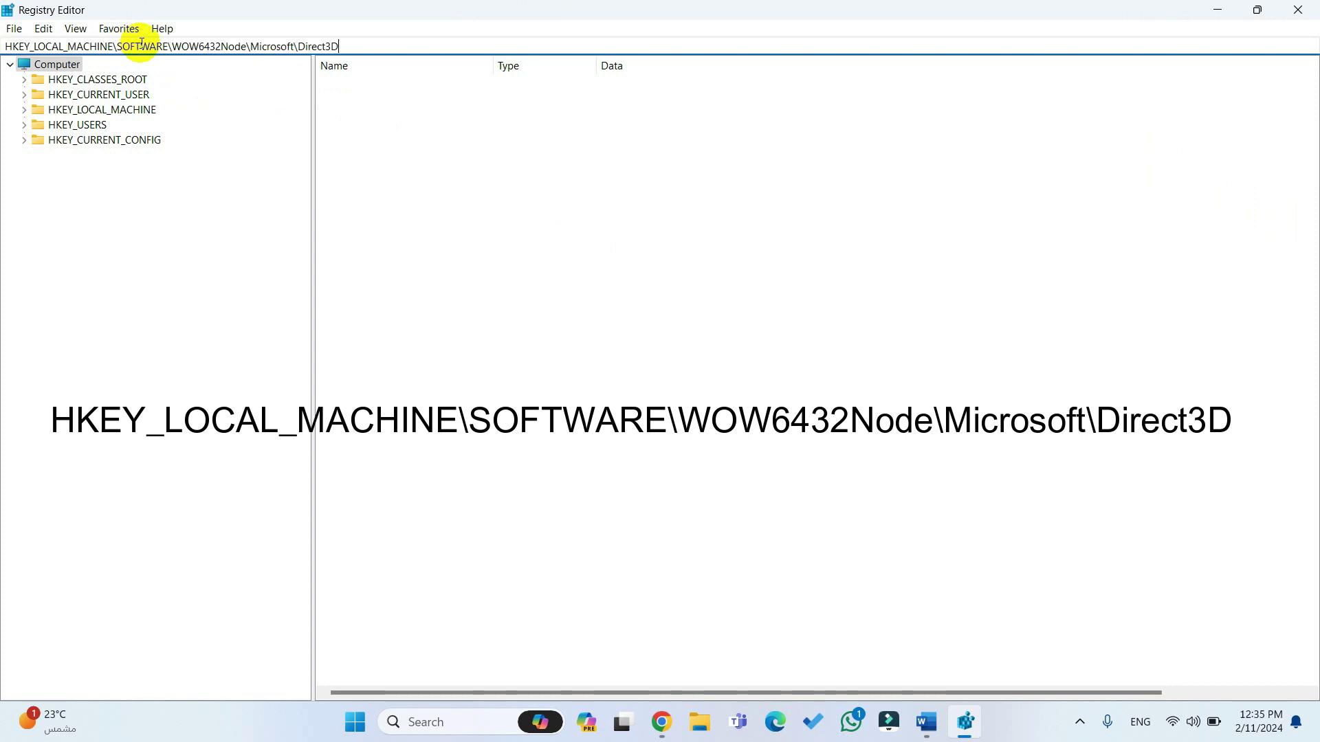
{"action": "key", "text": "Return"}
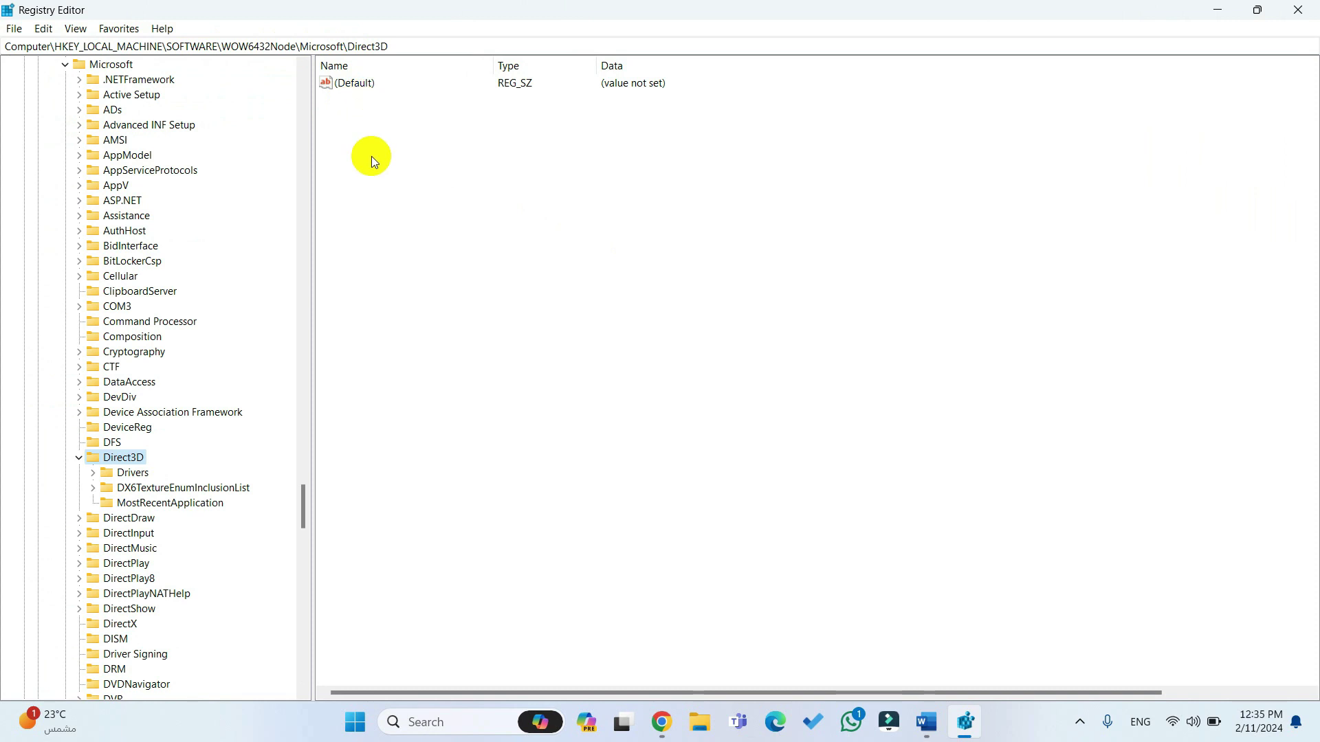
Step: Create a new DWORD (32-bit) value named 'MaxPreRenderedFrames' under Direct3D
{"action": "right_click", "coordinate": [123, 462]}
{"action": "mouse_move", "coordinate": [209, 490]}
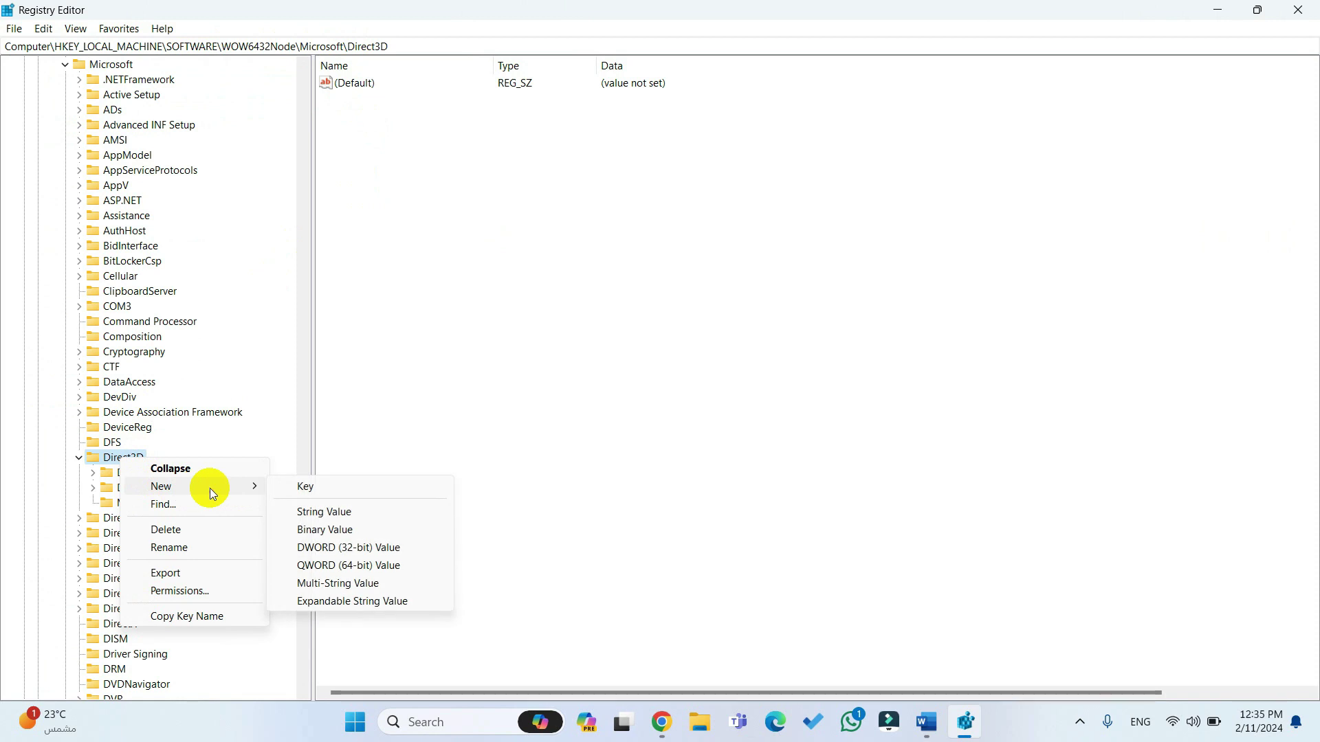
{"action": "left_click", "coordinate": [405, 548]}
{"action": "type", "text": "Max"}
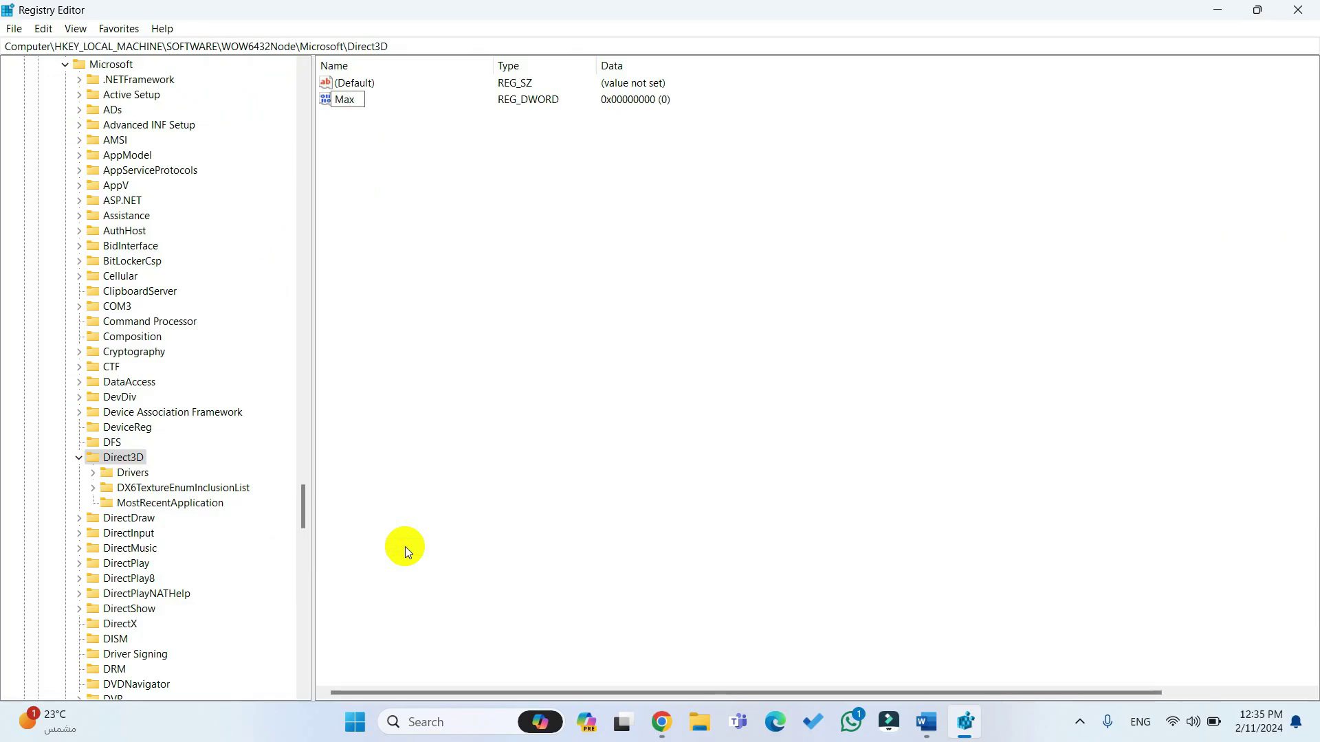
{"action": "type", "text": "PreRen"}
{"action": "type", "text": "deredFrames"}
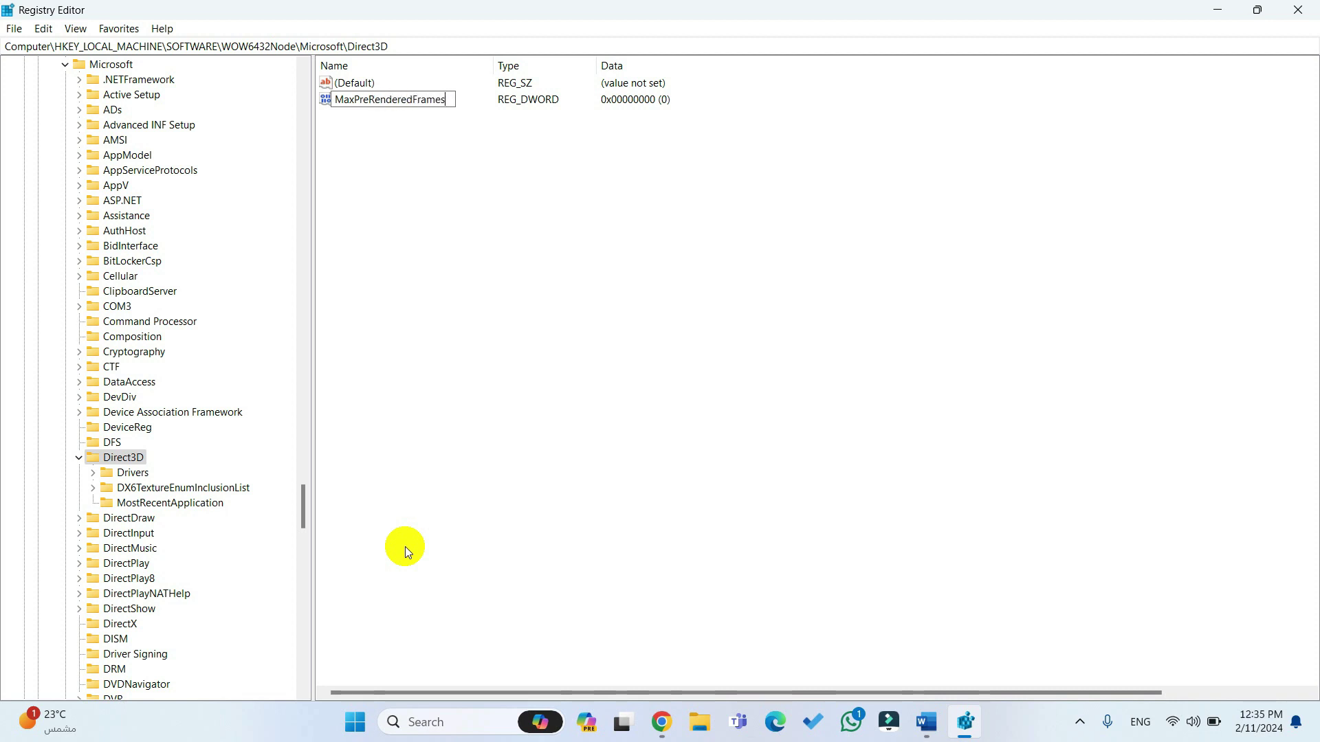
{"action": "key", "text": "Return"}
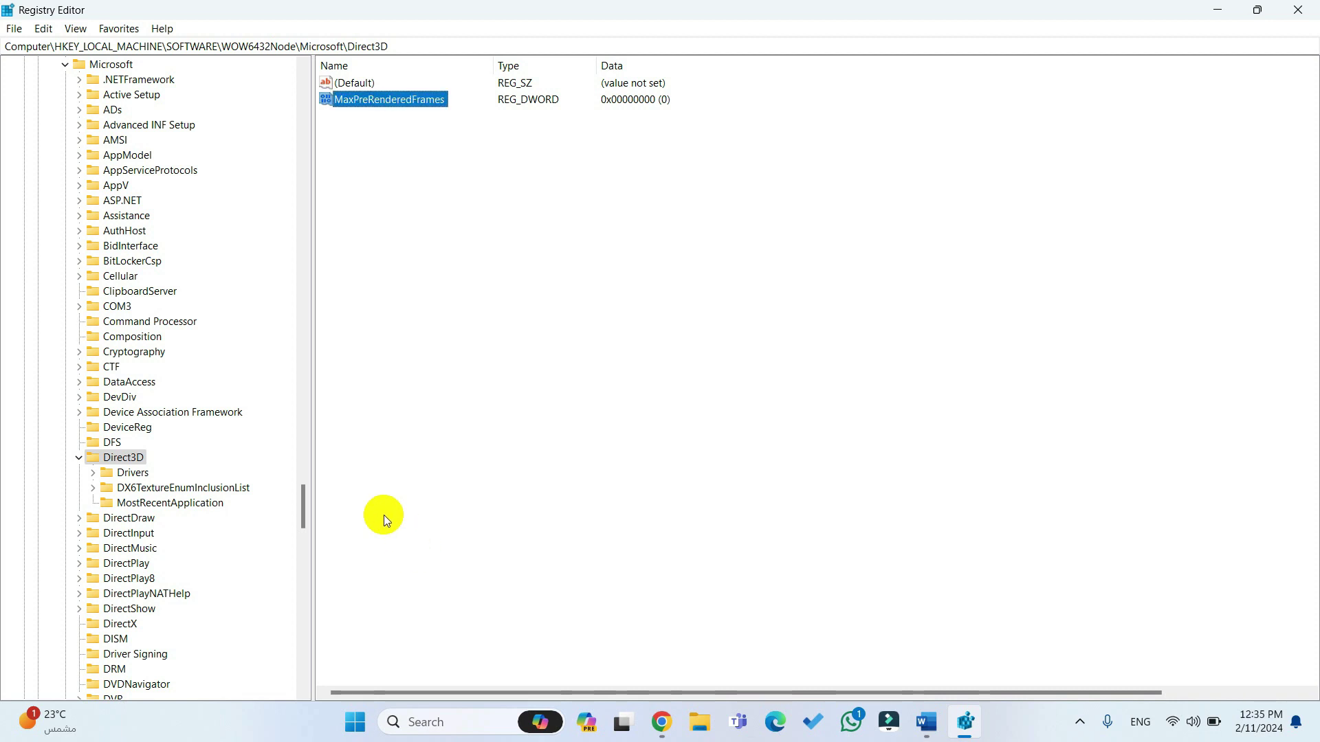
Step: Set MaxPreRenderedFrames to 1
{"action": "double_click", "coordinate": [407, 101]}
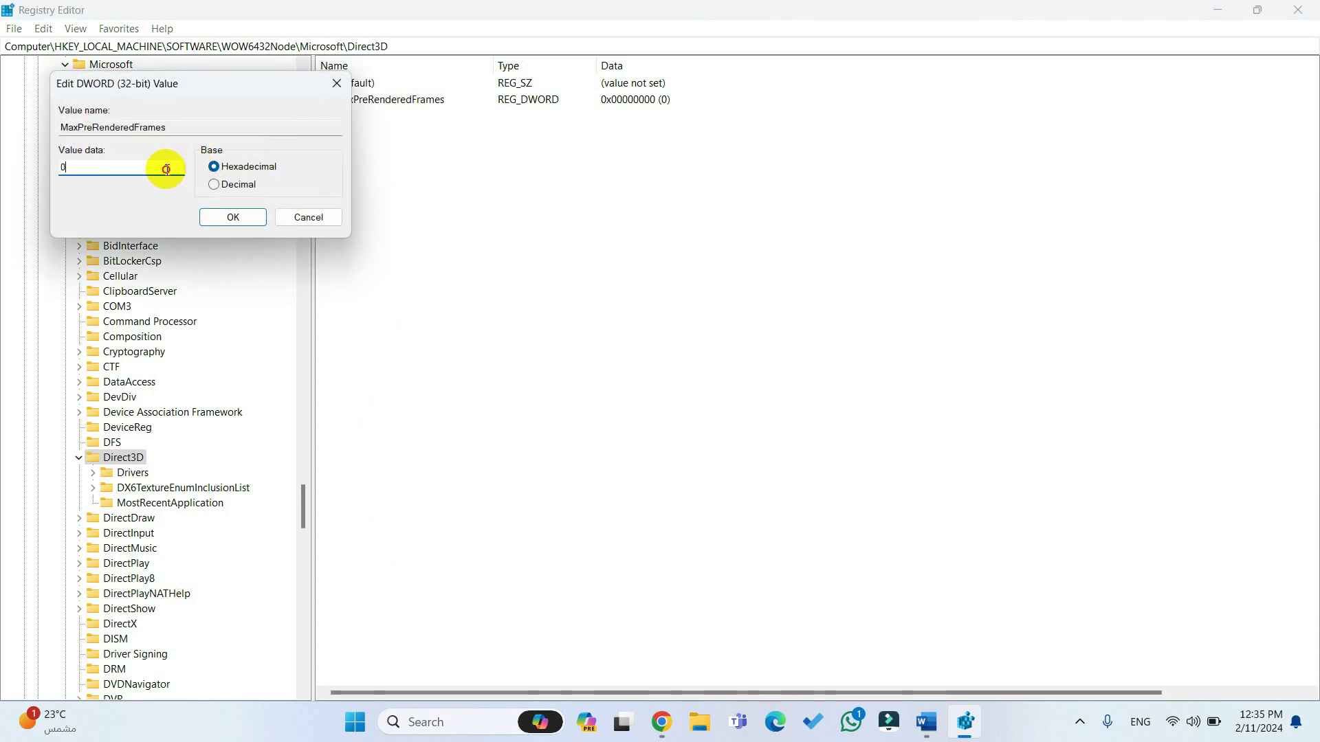
{"action": "type", "text": "1"}
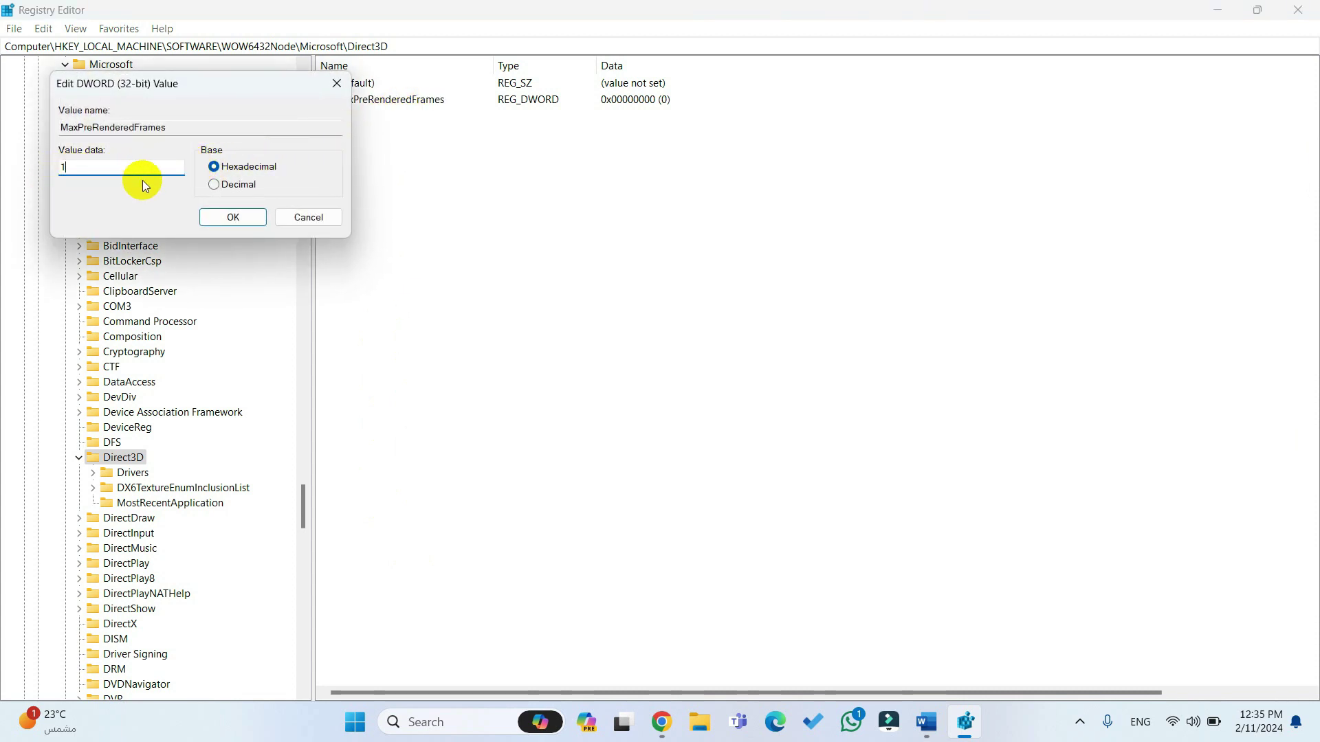
{"action": "left_click", "coordinate": [213, 217]}
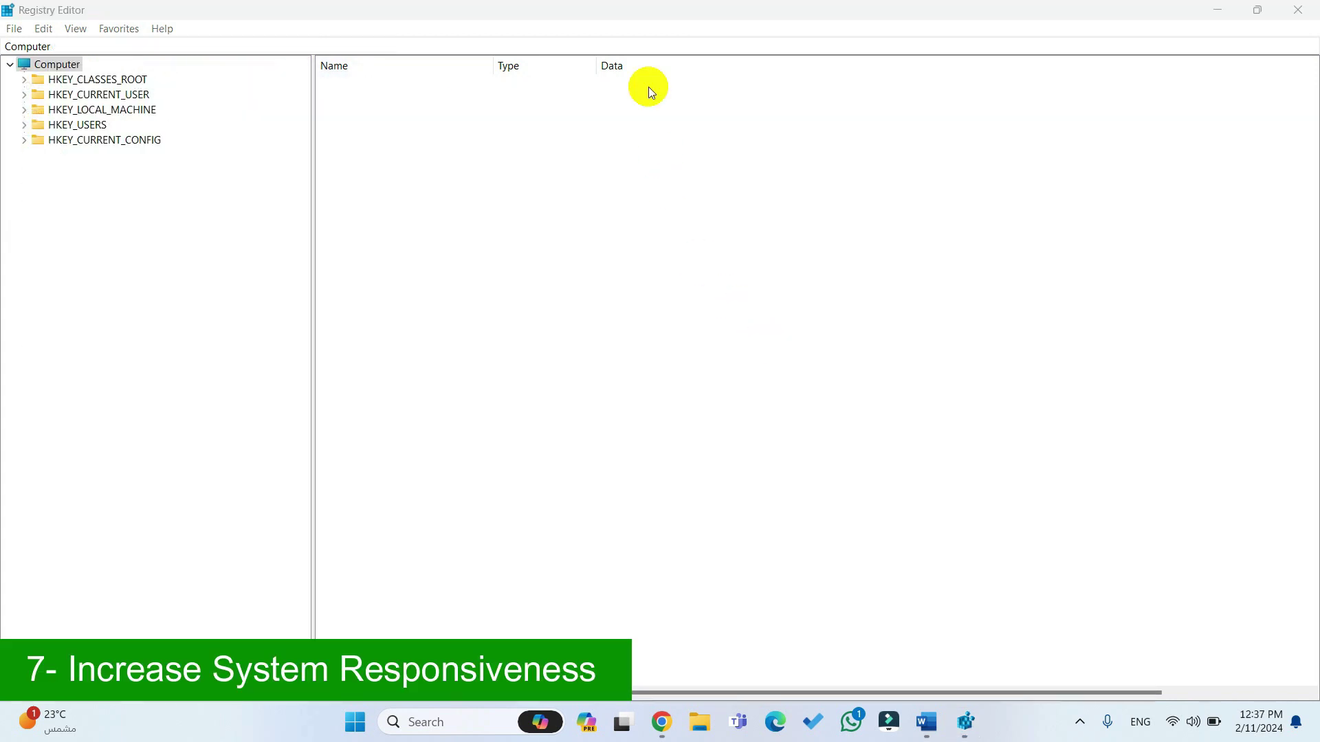
{"action": "left_click", "coordinate": [624, 46]}
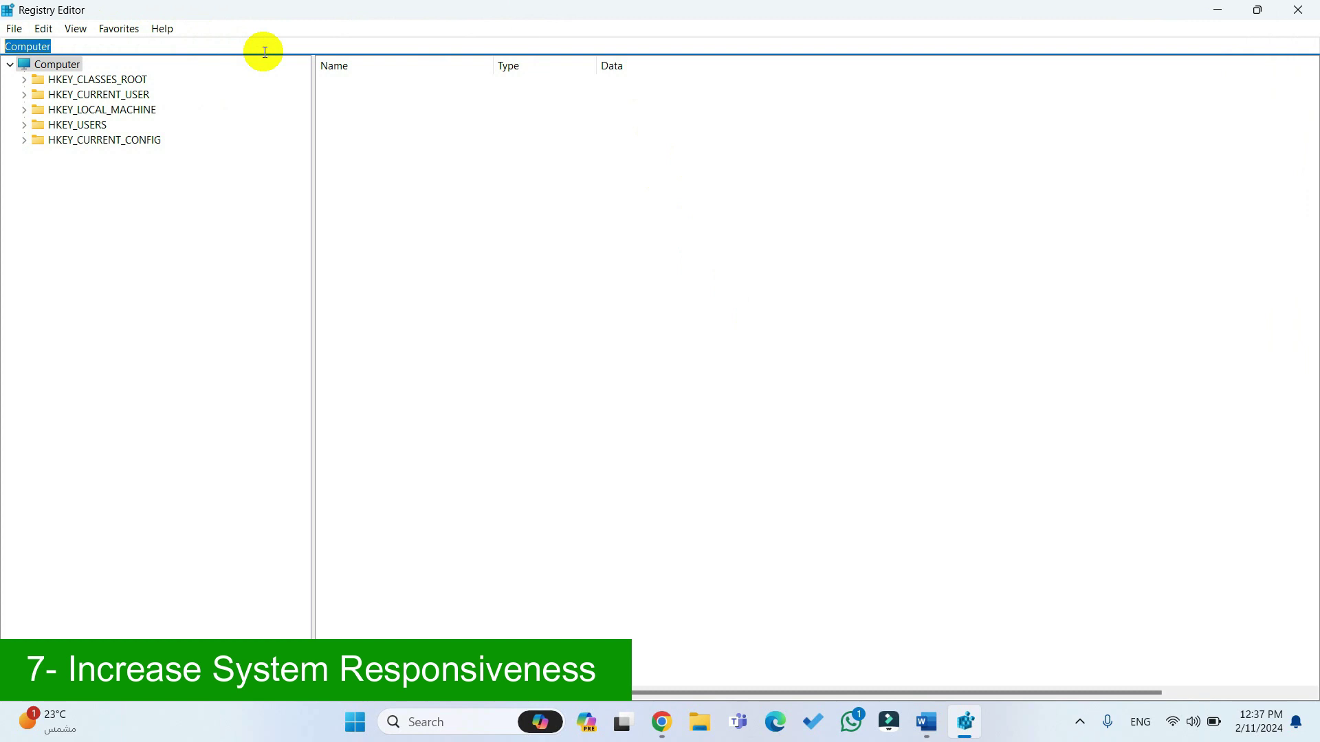
Step: Go to Multimedia\SystemProfile and change SystemResponsiveness from 20 to hexadecimal 10
{"action": "type", "text": "HKEY_LOCAL_MACHINE\\SOFTWARE\\Microsoft\\Windows NT\\CurrentVersion\\Multimedia\\SystemProfile"}
{"action": "key", "text": "Return"}
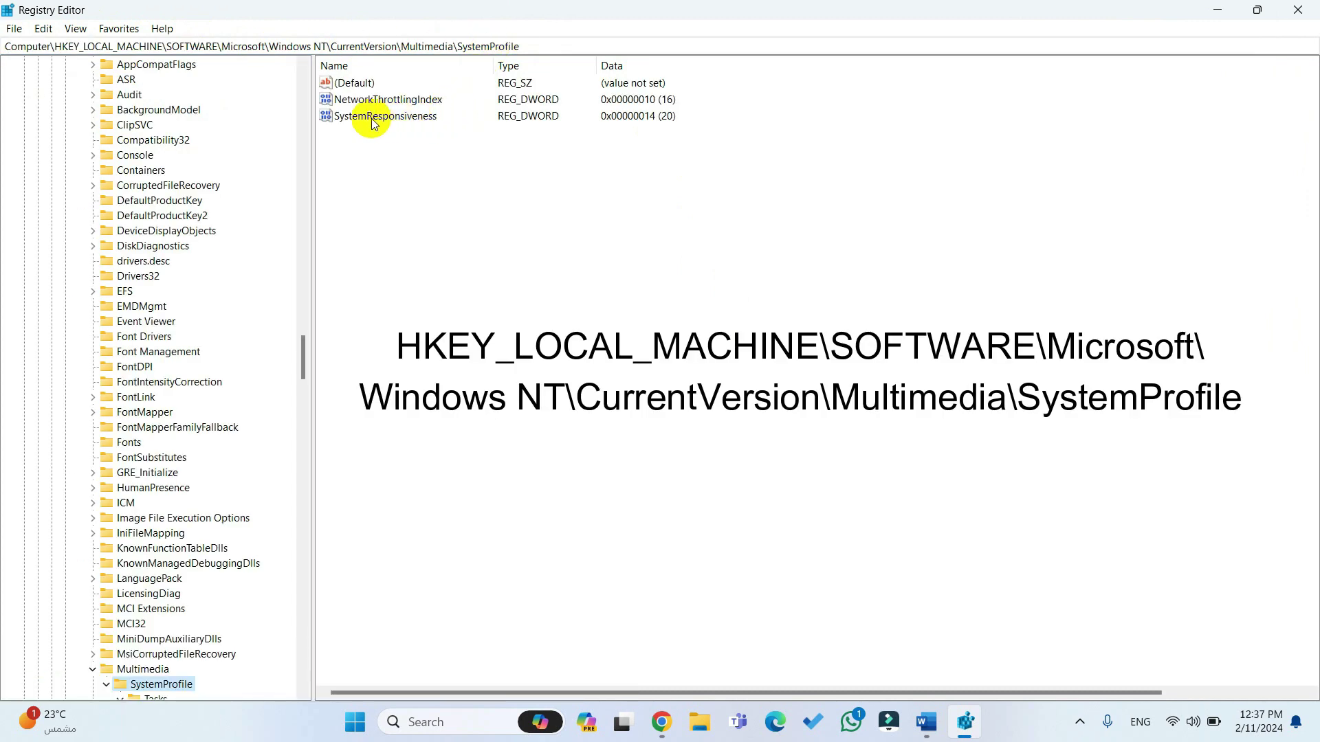
{"action": "double_click", "coordinate": [413, 120]}
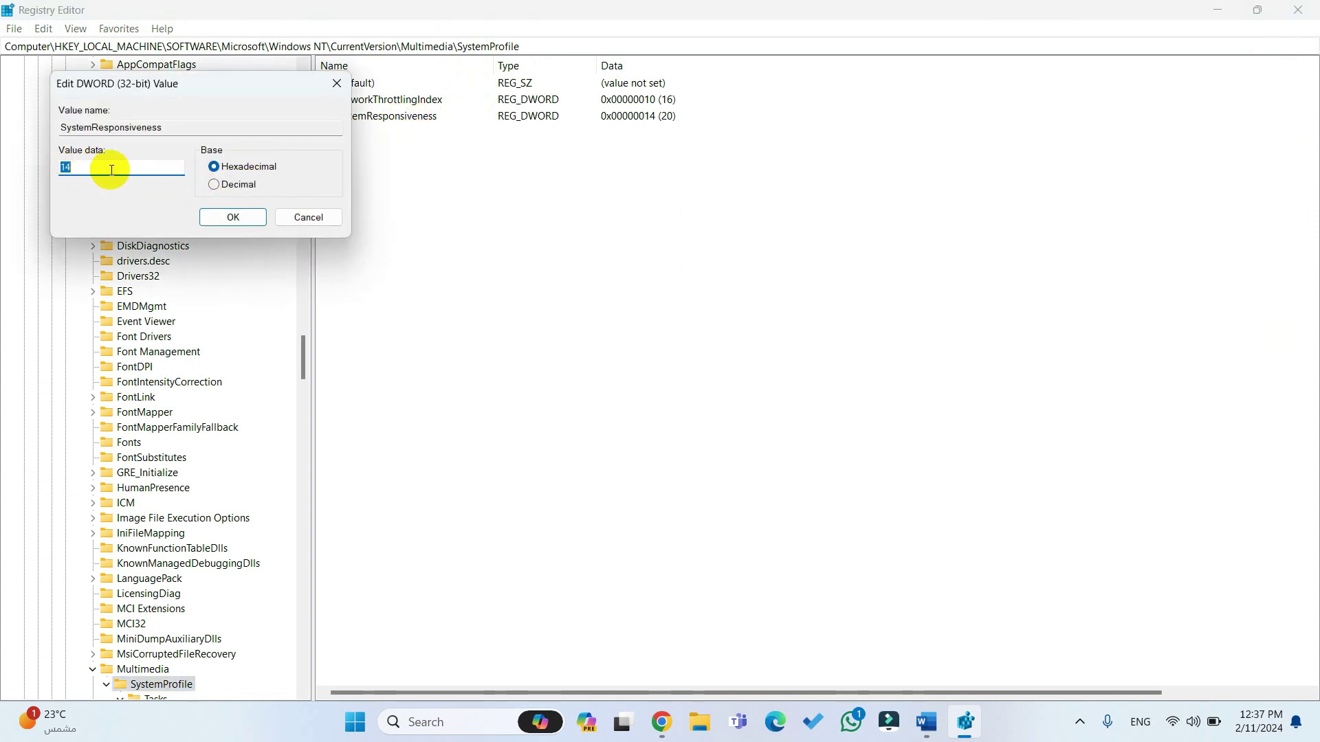
{"action": "type", "text": "10"}
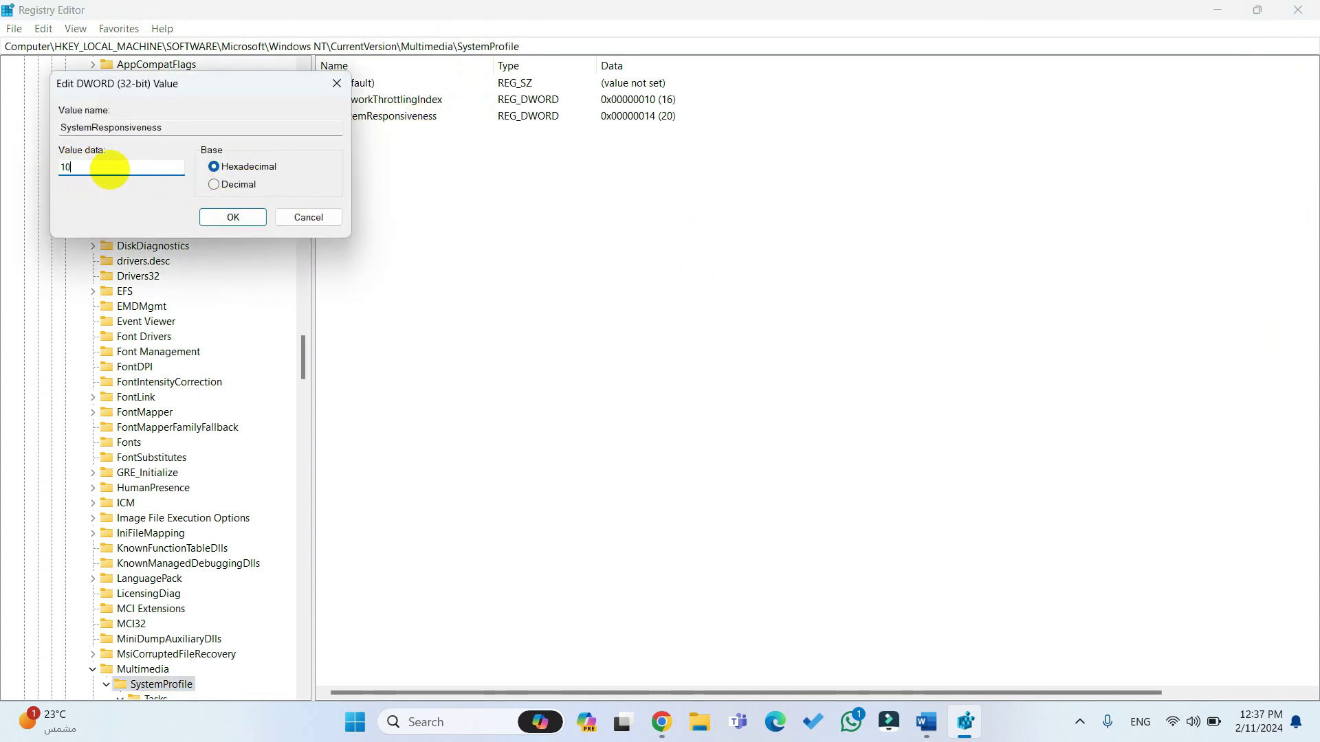
{"action": "left_click", "coordinate": [229, 214]}
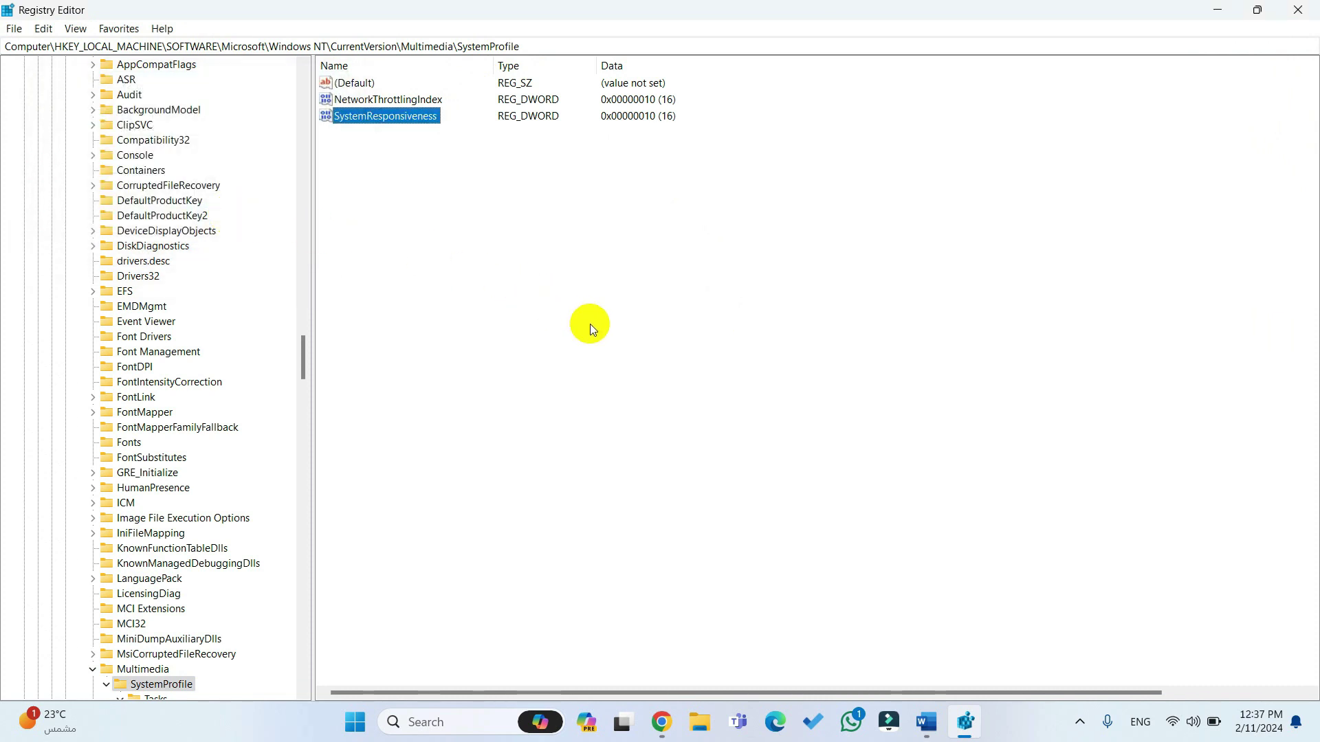